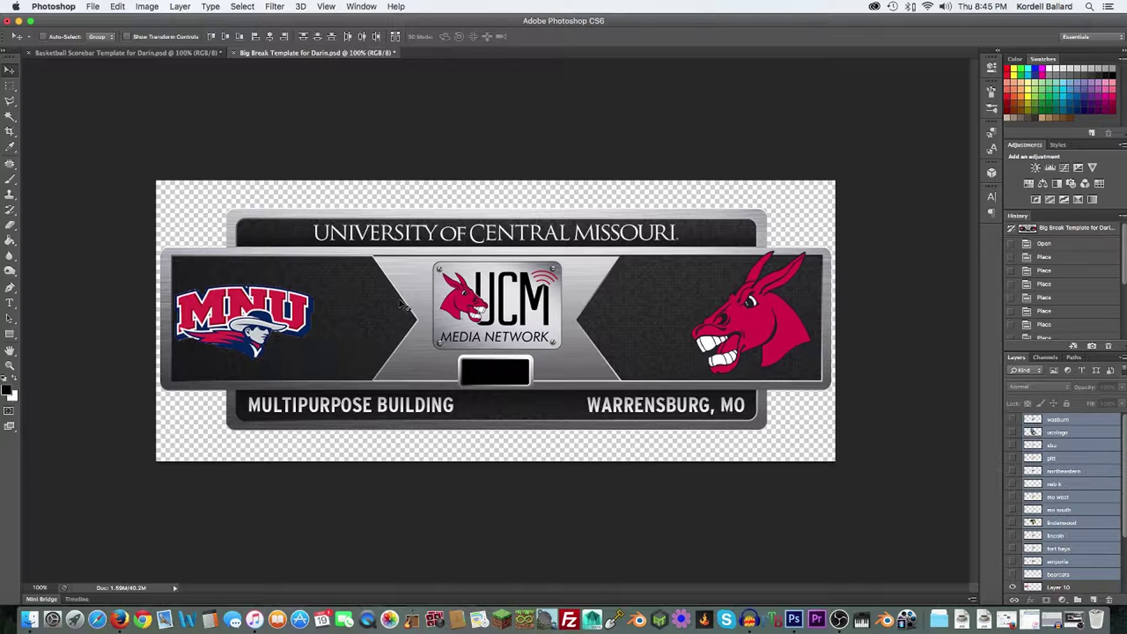
- Select Layer 10 and move the MNU logo slightly to the right within the dark side area of the banner
left_click(1096, 470)
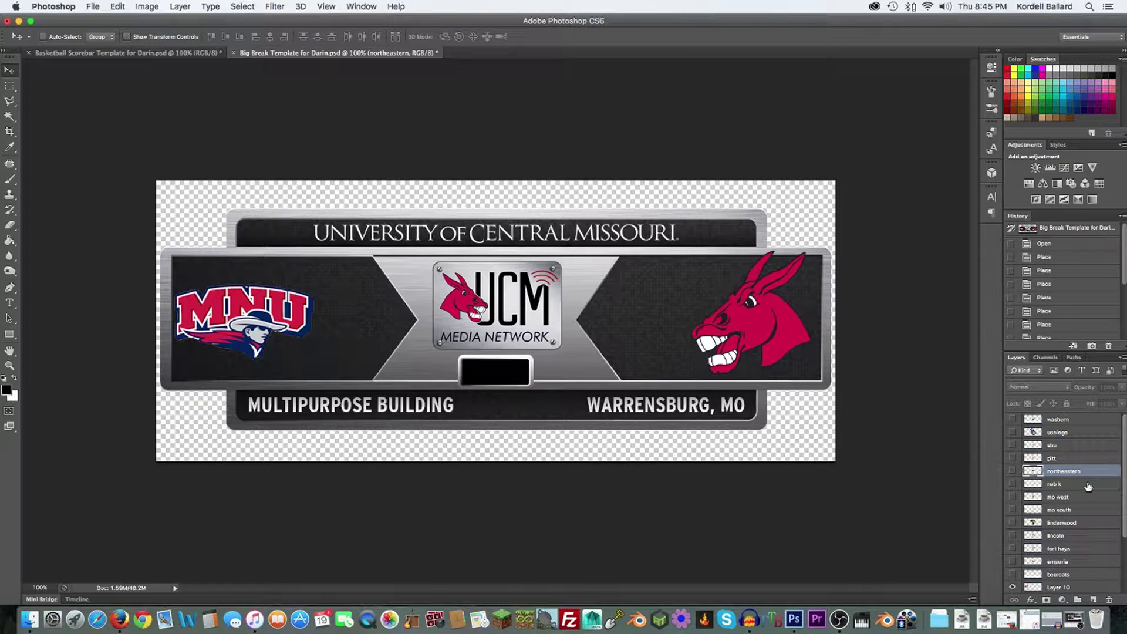
scroll(1088, 486, "down", 3)
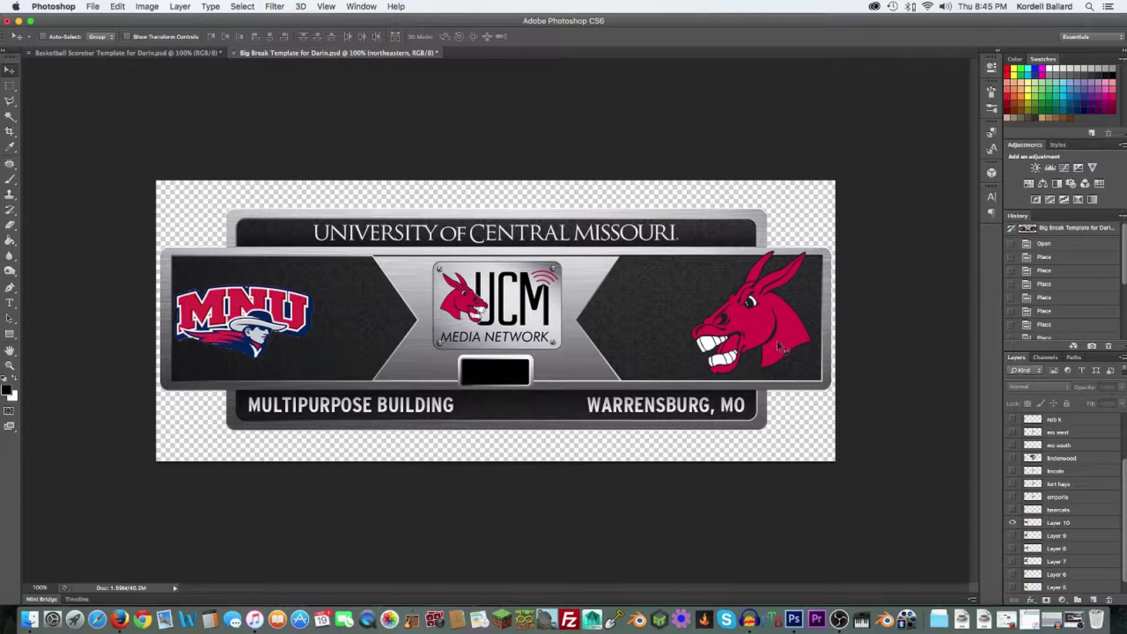
scroll(1103, 552, "down", 1)
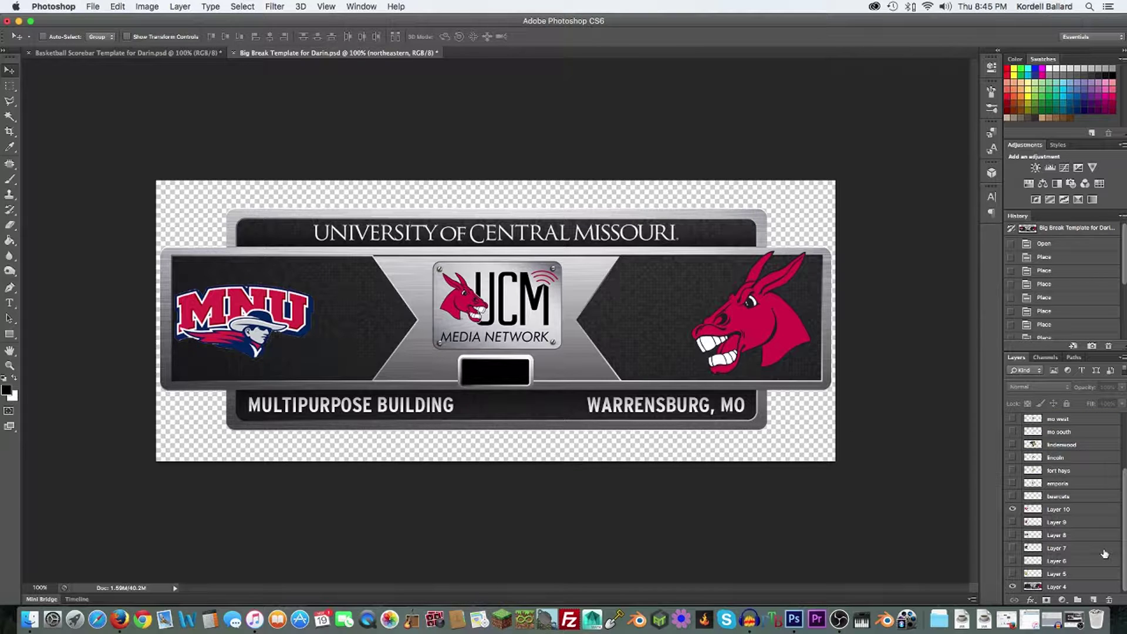
left_click(1057, 511)
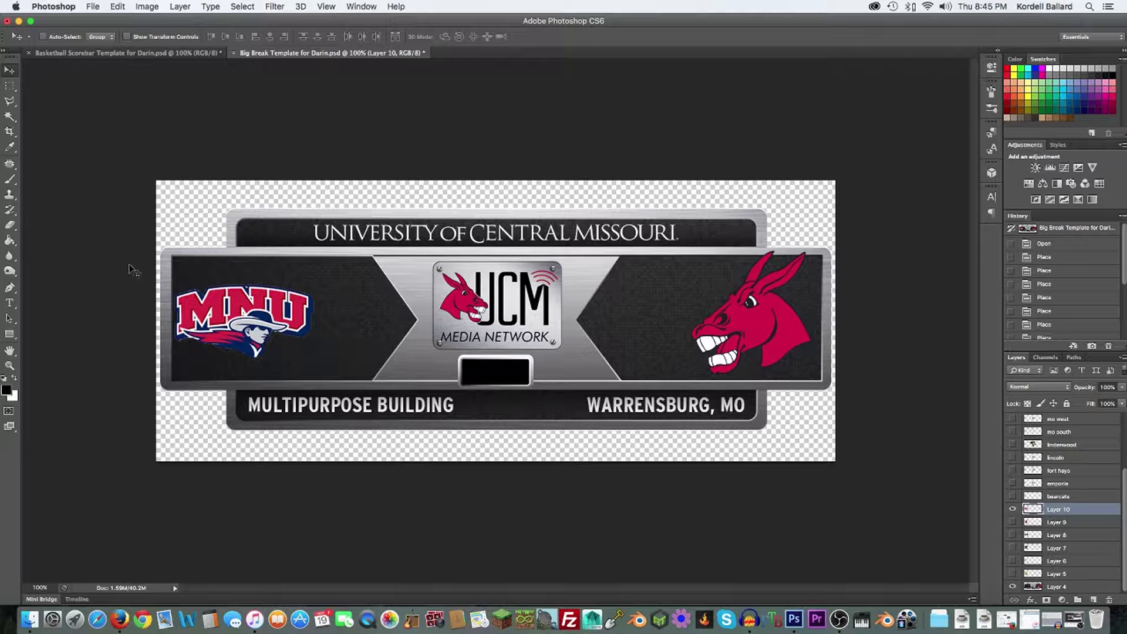
left_click_drag(341, 331, 297, 320)
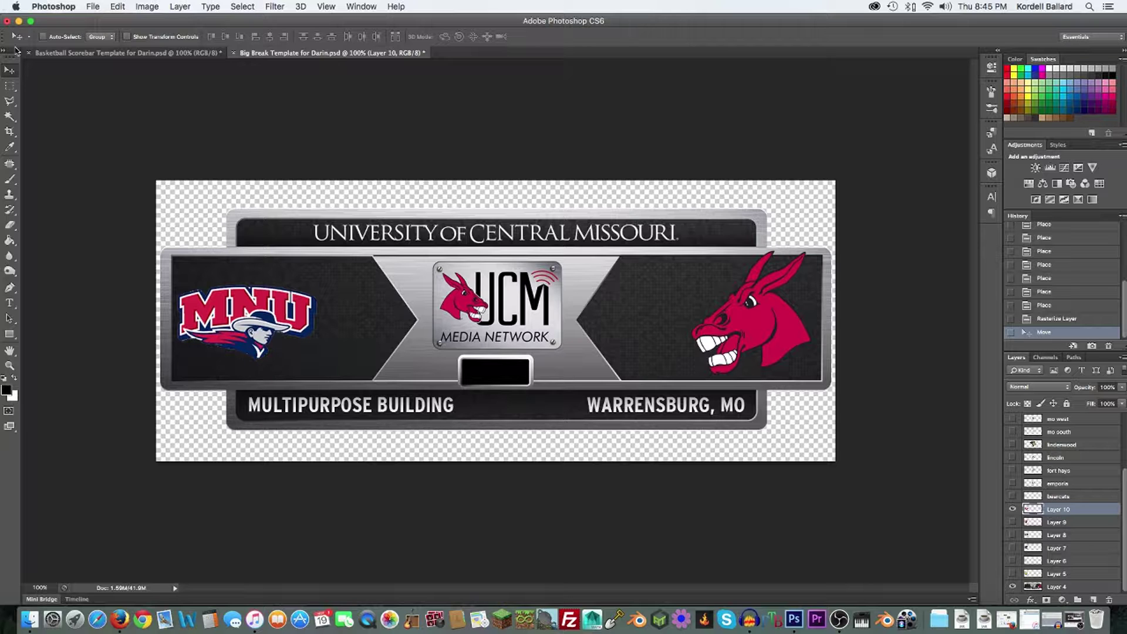
- Make an elliptical marquee selection with a 25 px feather around the whole banner and centre it over the artwork
left_click(13, 88)
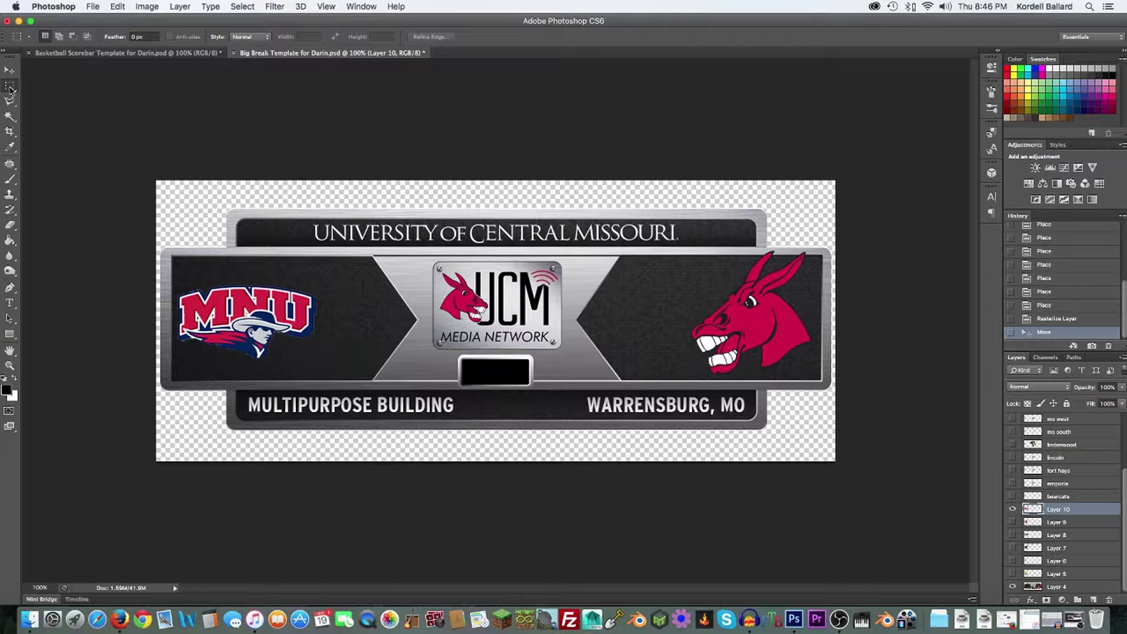
left_click(11, 89)
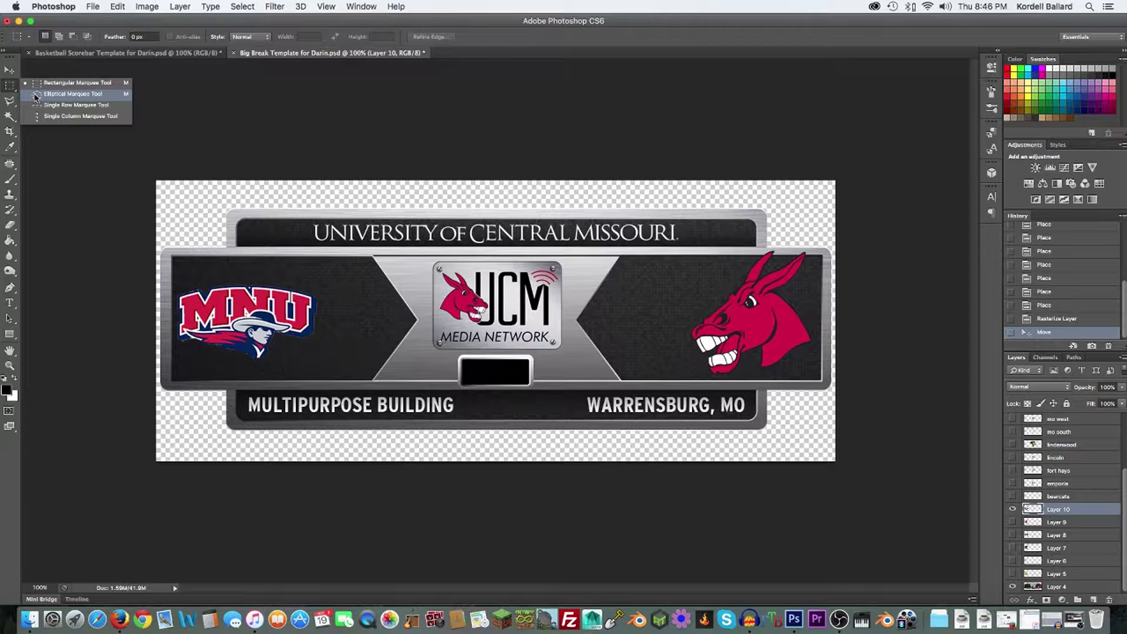
left_click(71, 94)
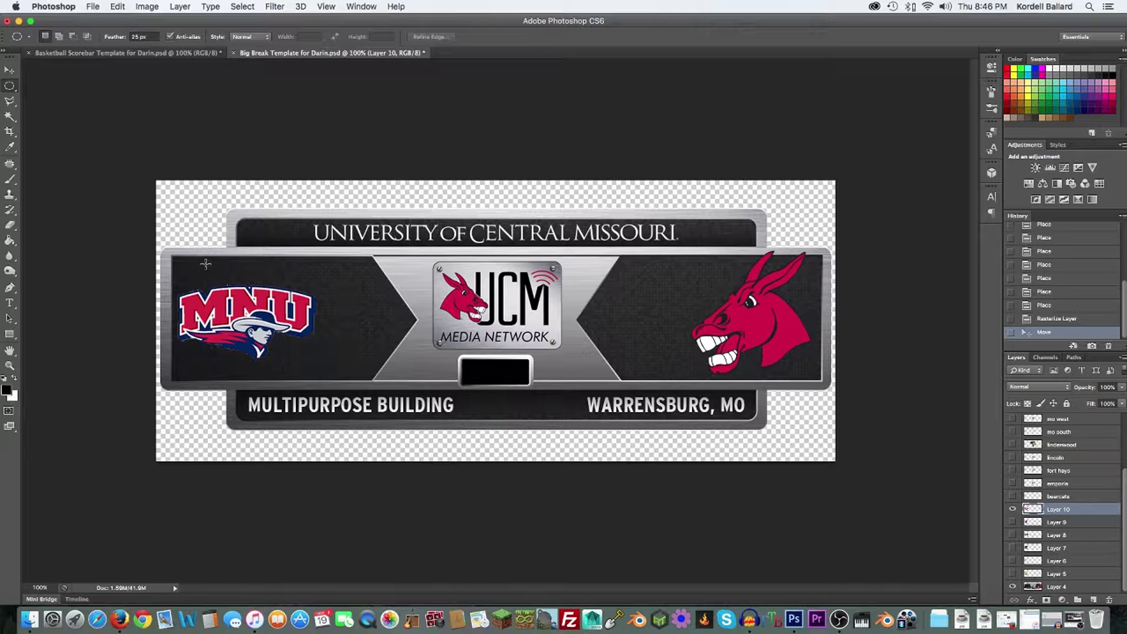
left_click_drag(170, 194, 853, 464)
left_click_drag(753, 402, 741, 392)
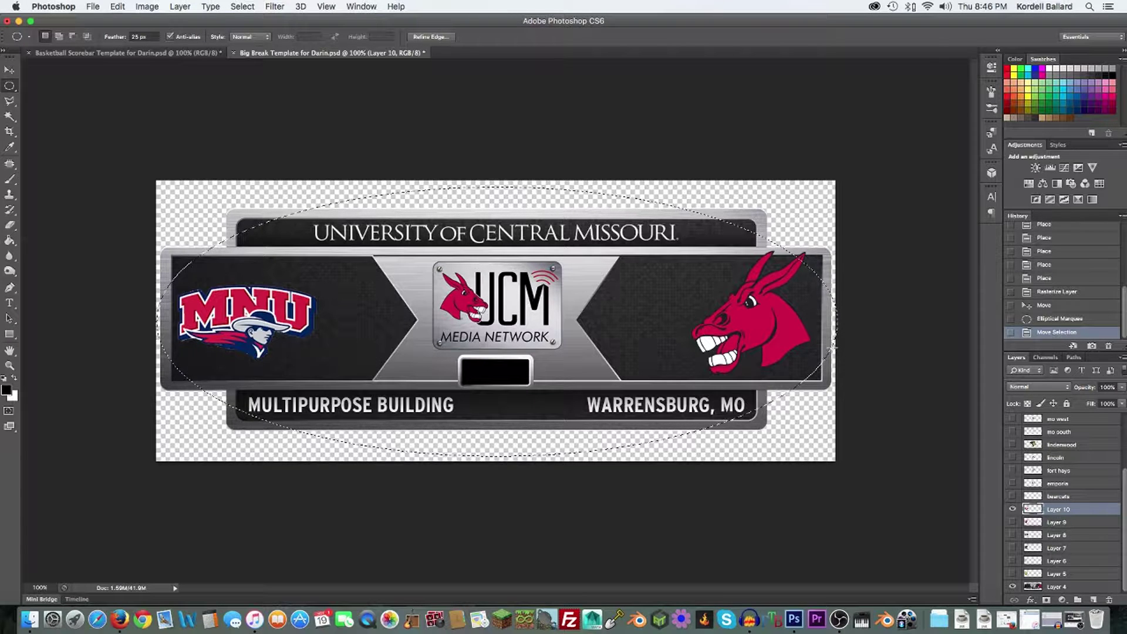
- Try a 50 px black outside stroke on the elliptical selection in Layer 10, and undo it
left_click(9, 70)
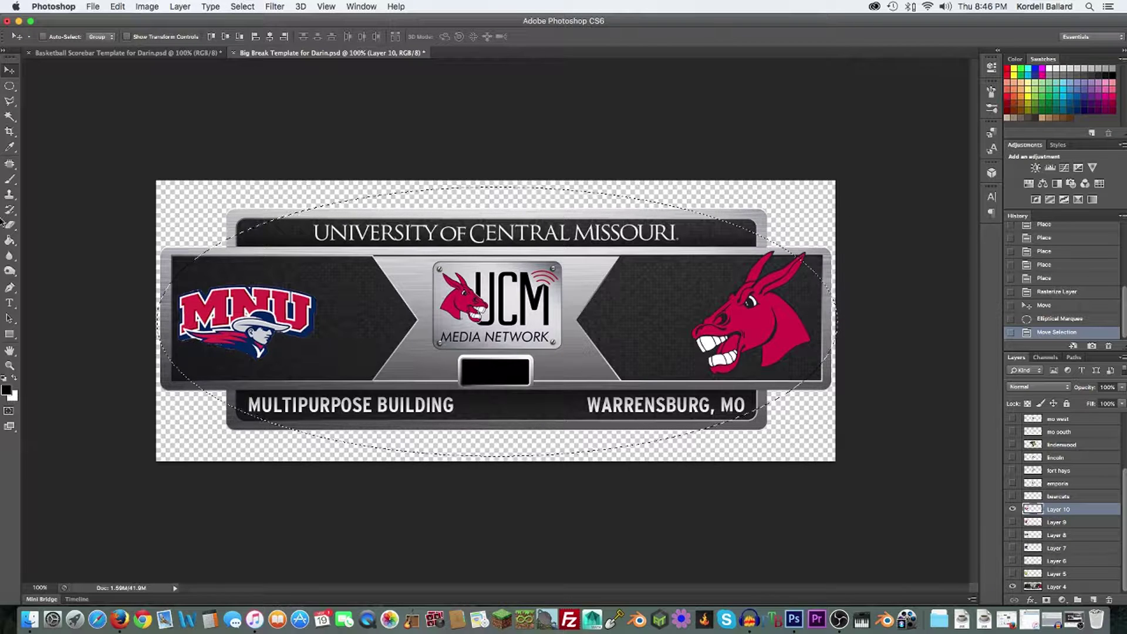
left_click(9, 86)
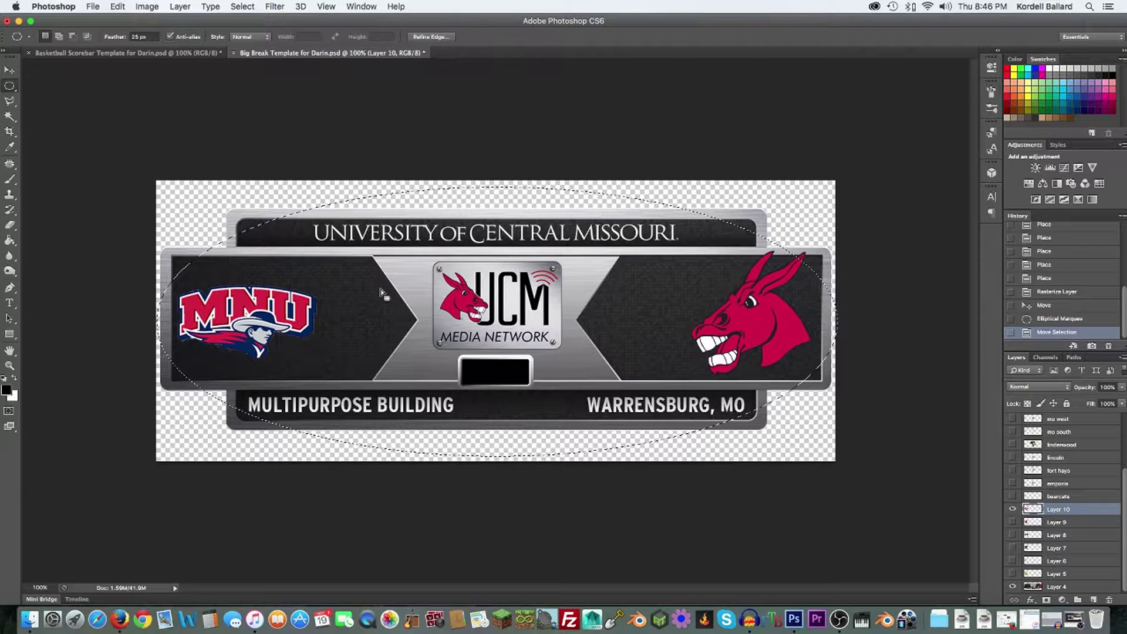
right_click(539, 289)
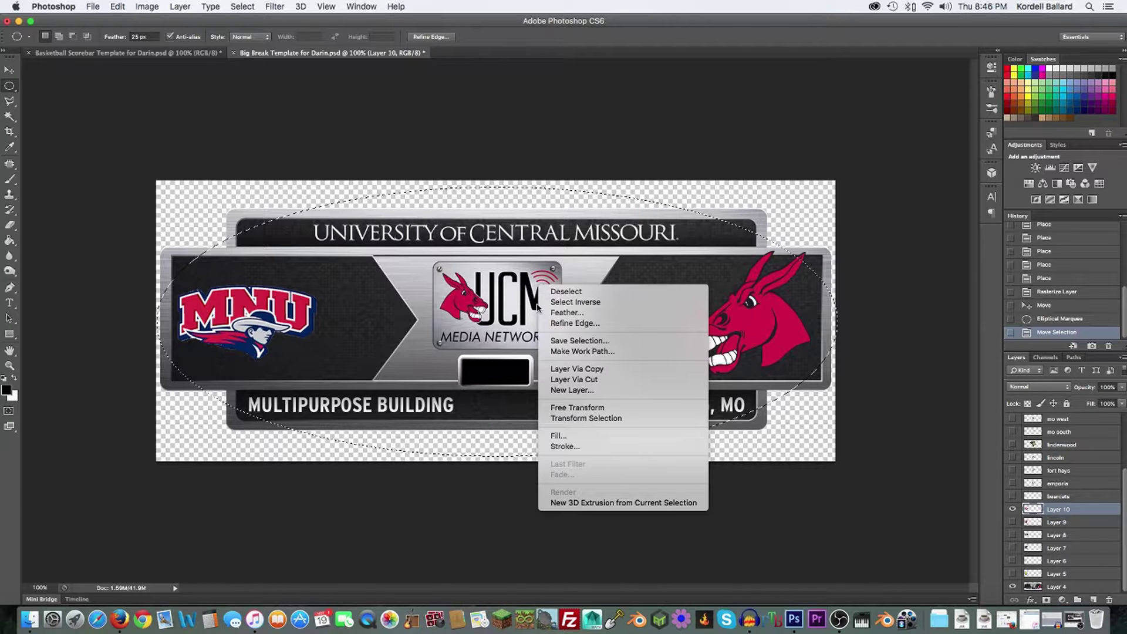
left_click(561, 447)
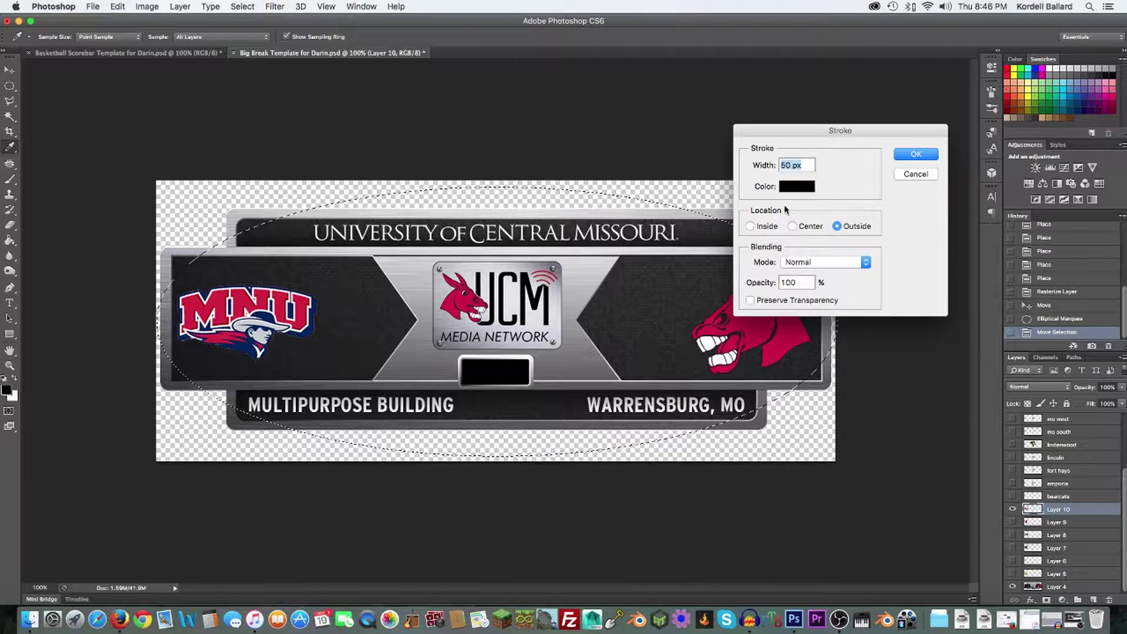
left_click(907, 155)
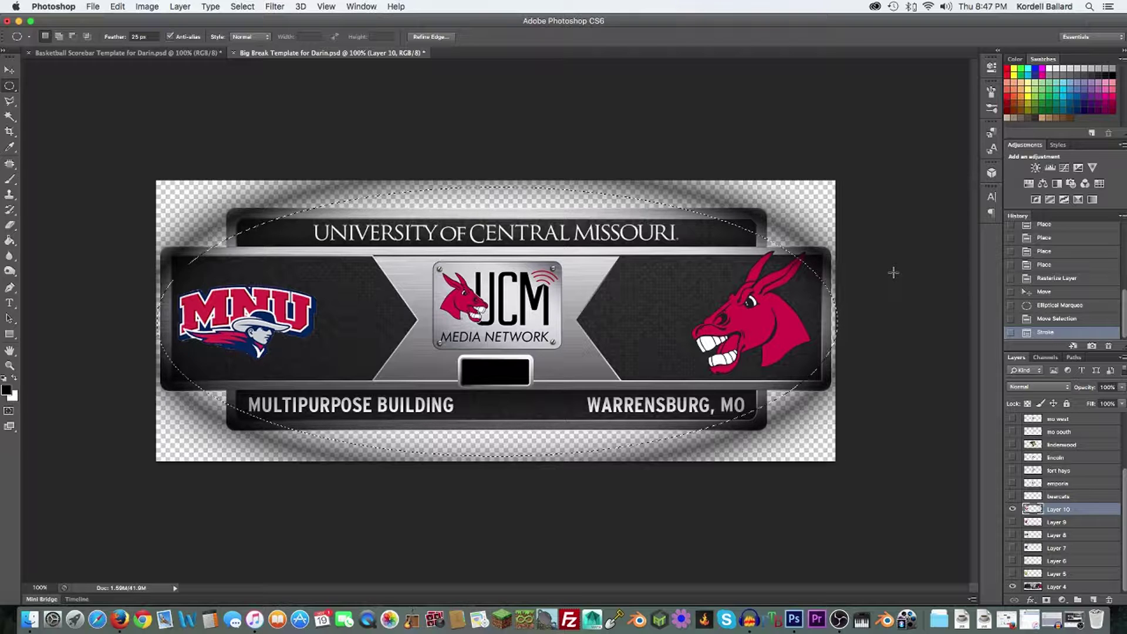
key("super+z")
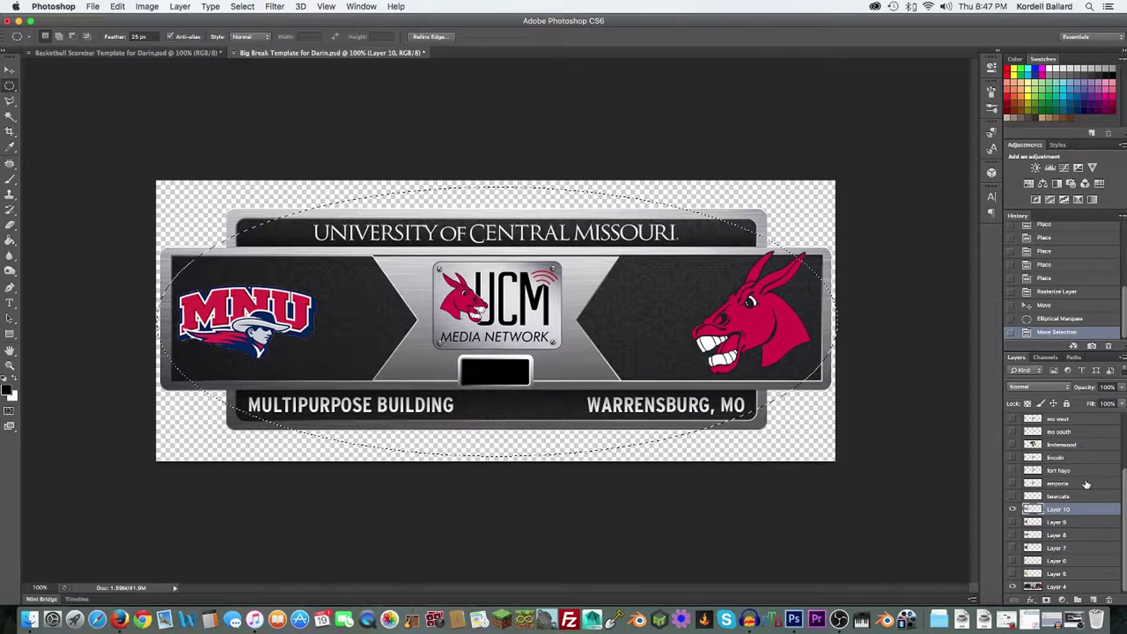
- Apply a 250 px black outside stroke at 100% opacity to the elliptical selection on Layer 4
left_click(1053, 587)
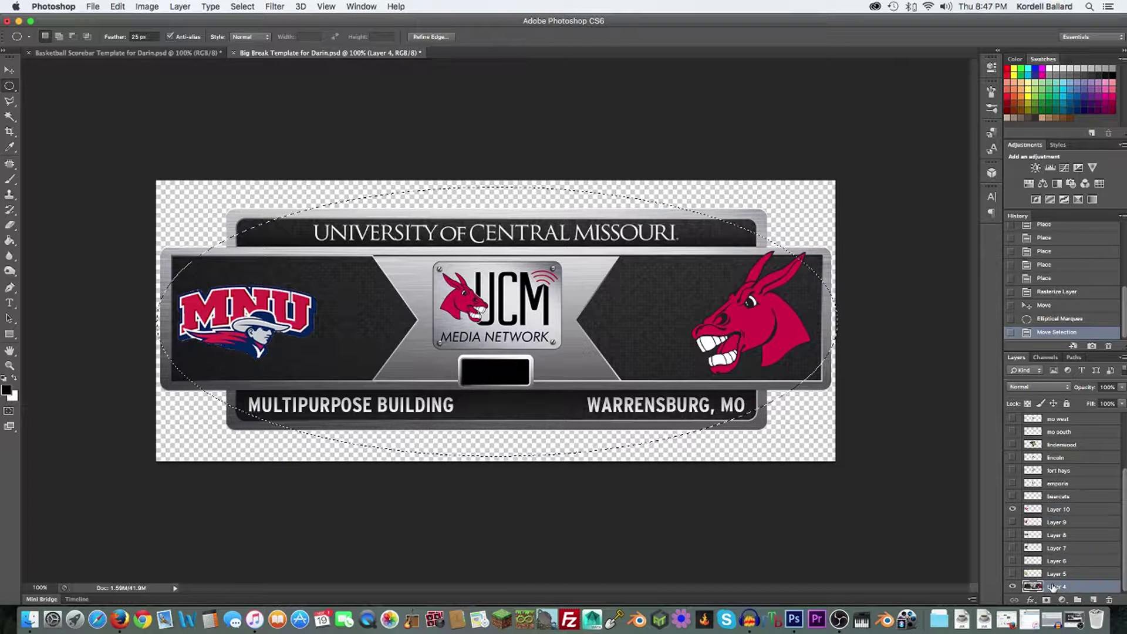
right_click(678, 211)
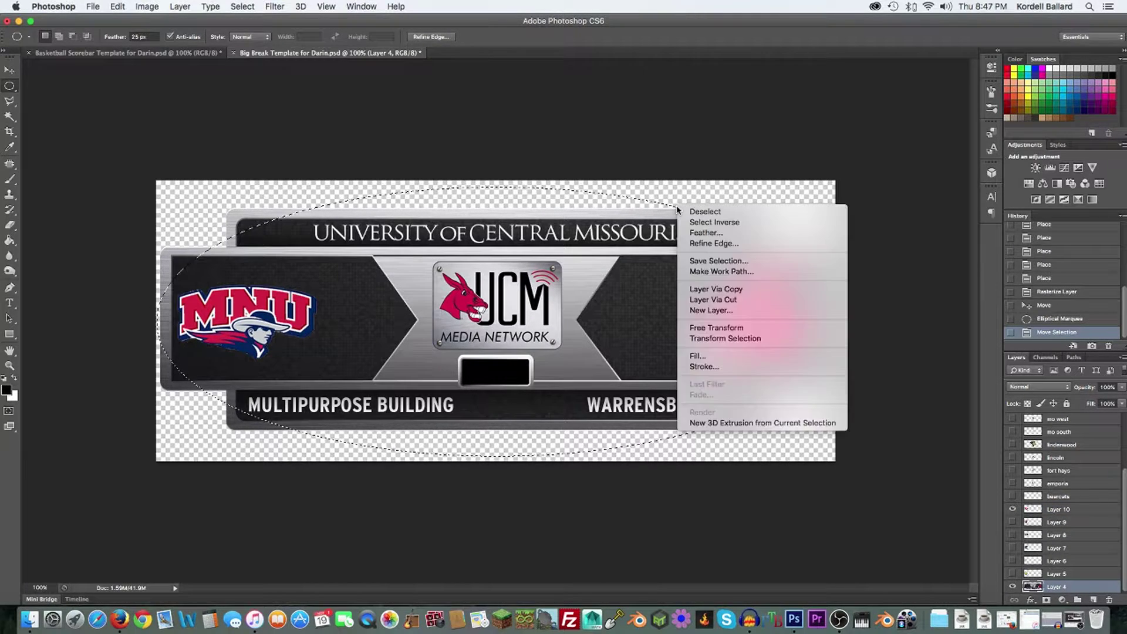
left_click(703, 366)
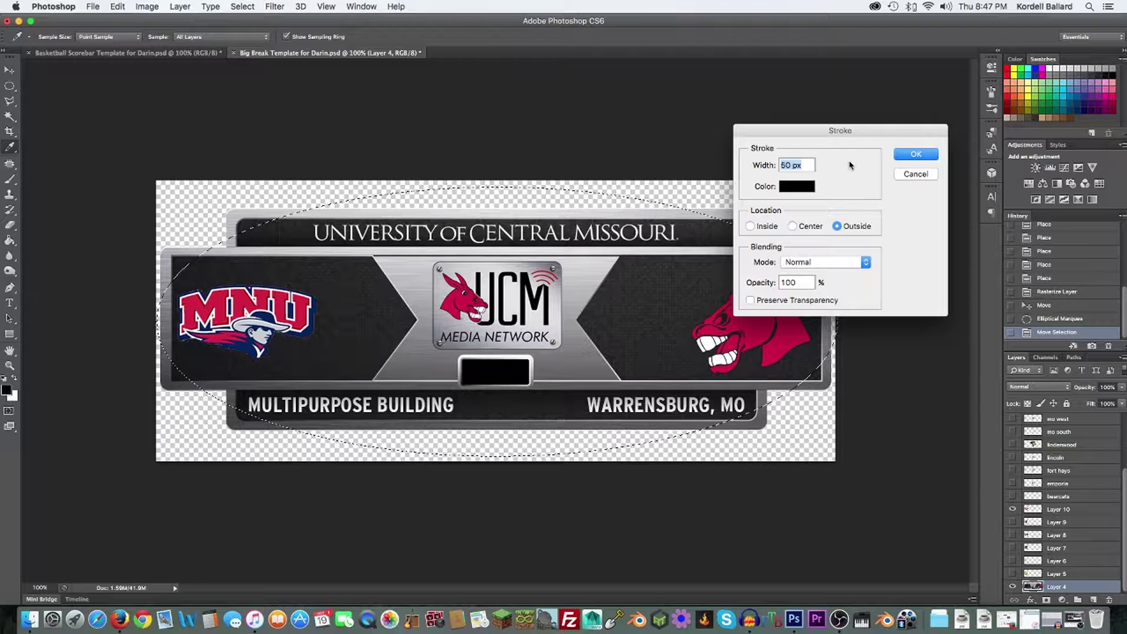
key("Left")
left_click(914, 156)
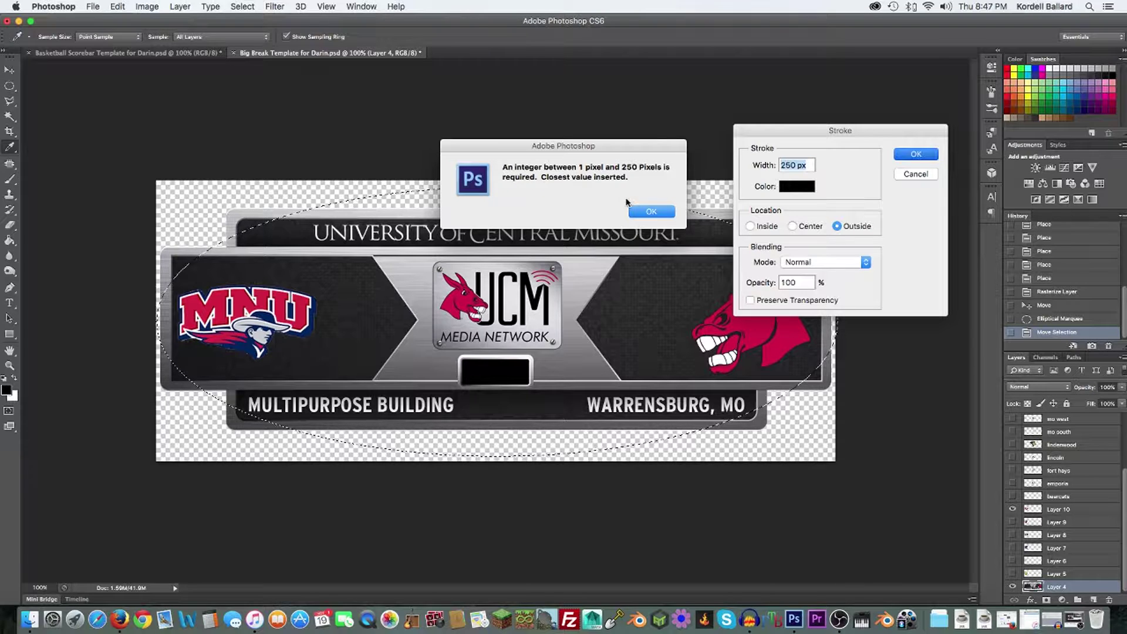
left_click(666, 209)
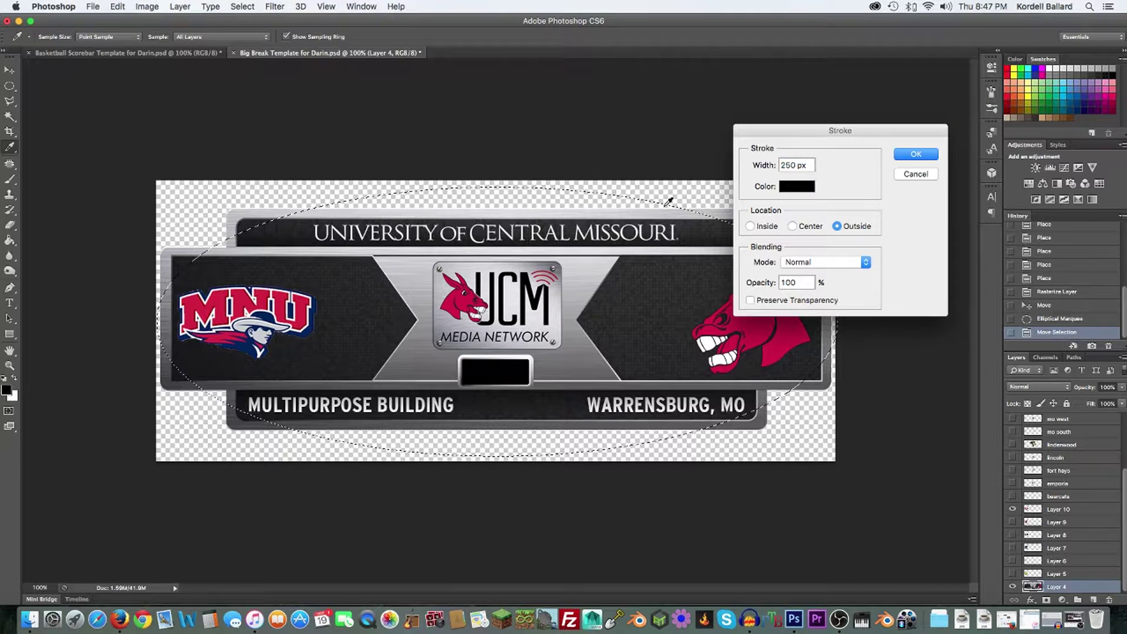
left_click(904, 155)
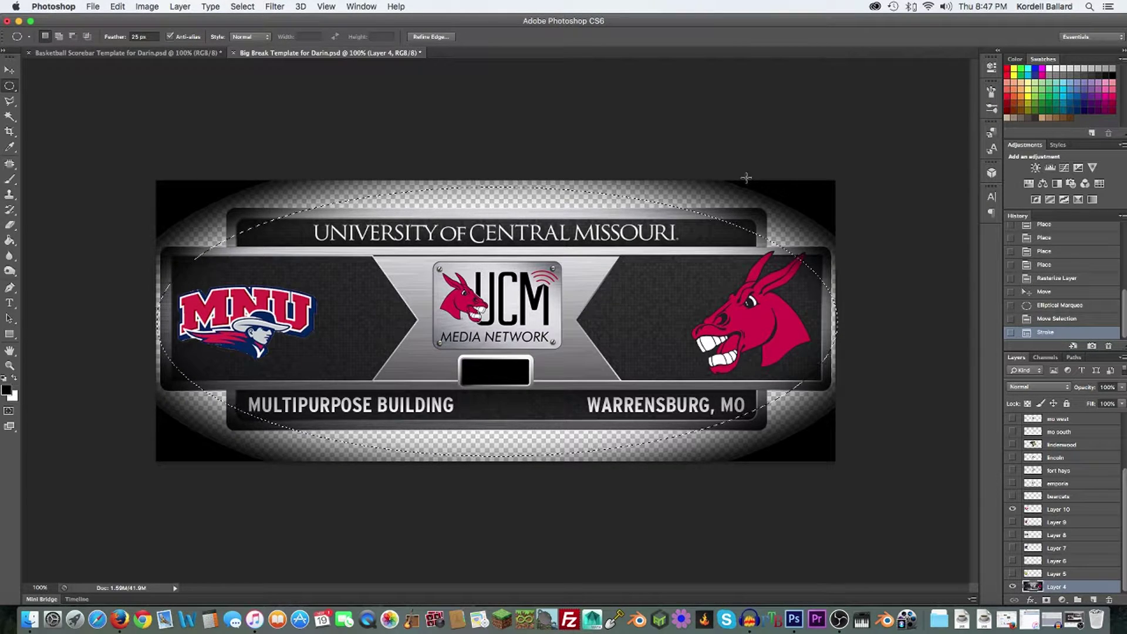
- Clear the elliptical selection and revert the document history to the Move state
left_click(613, 321)
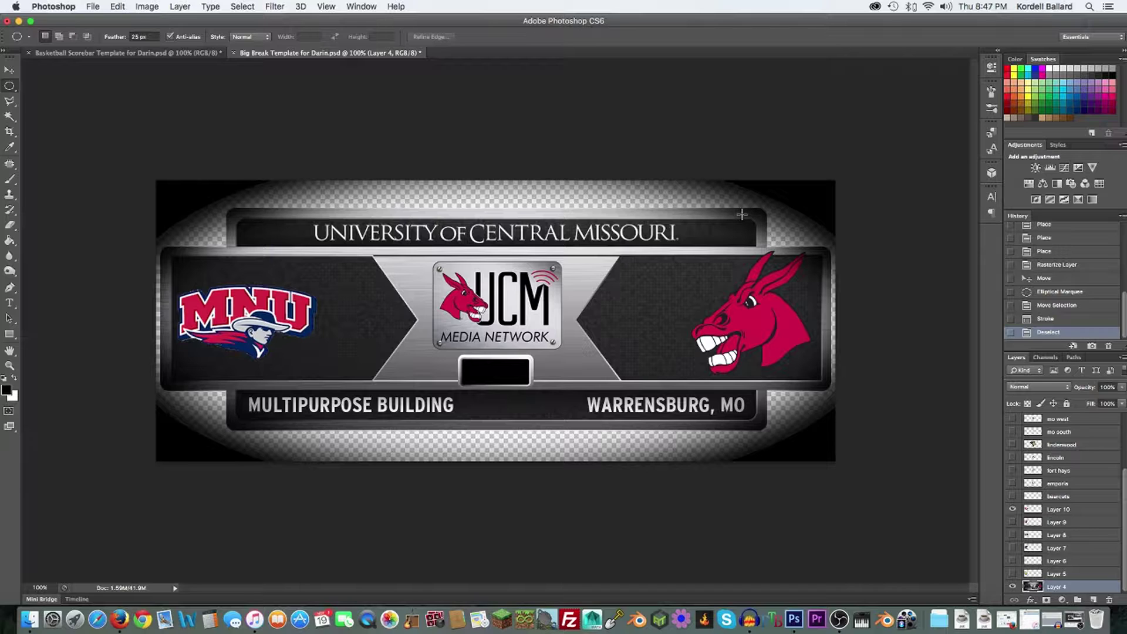
left_click(1040, 306)
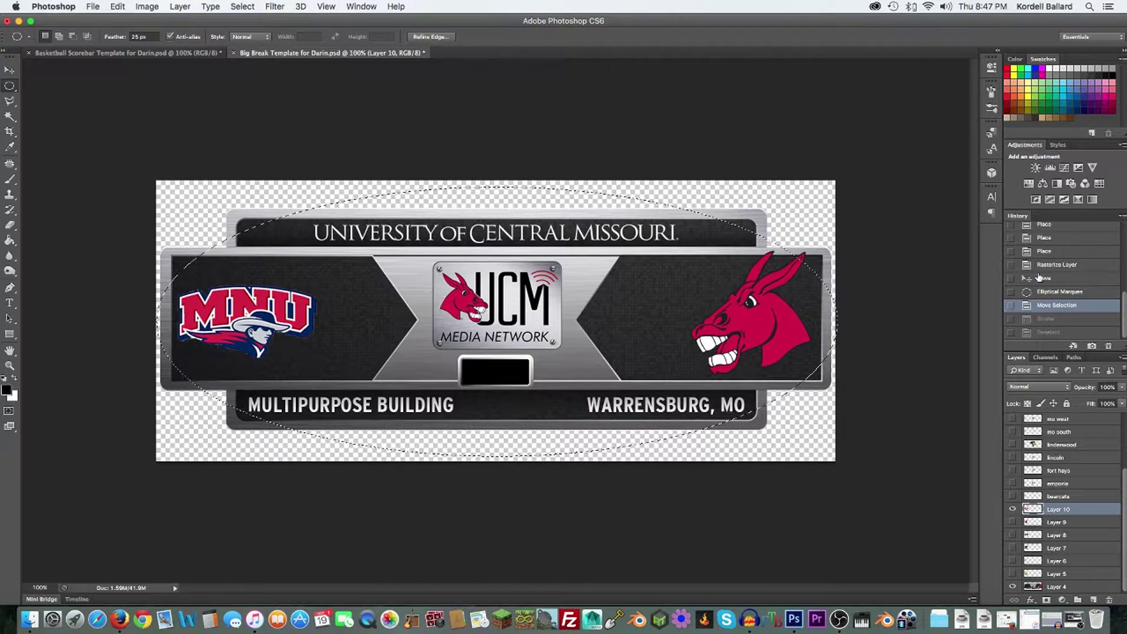
left_click(1040, 278)
- Draw a freehand Lasso selection around the UCM Media Network plate on Layer 4
left_click(10, 104)
left_click(10, 105)
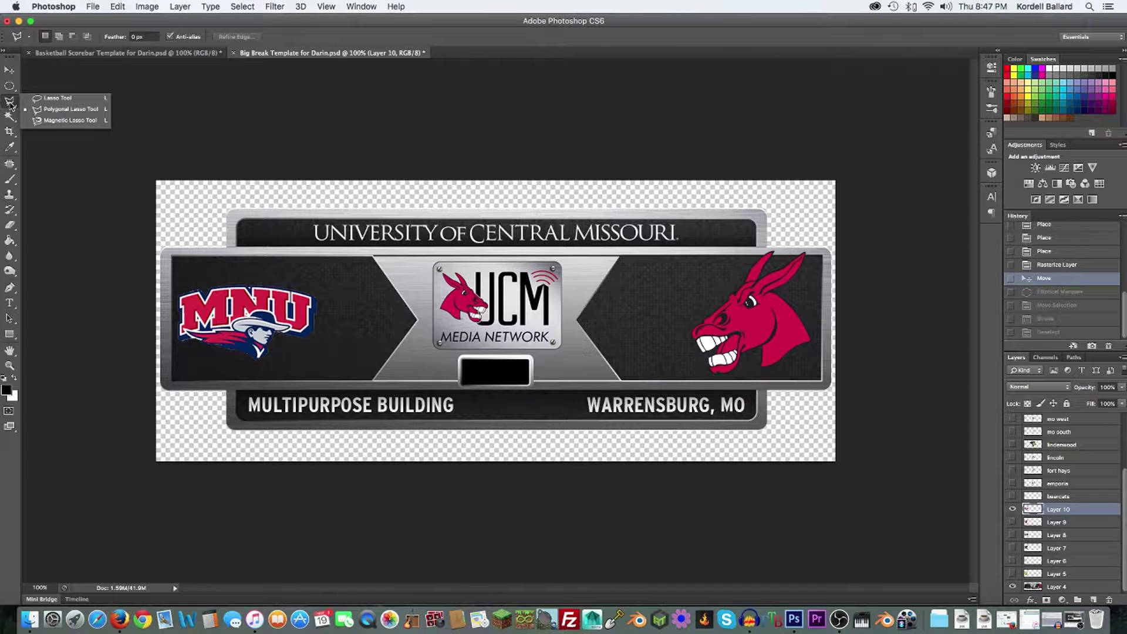
left_click(46, 98)
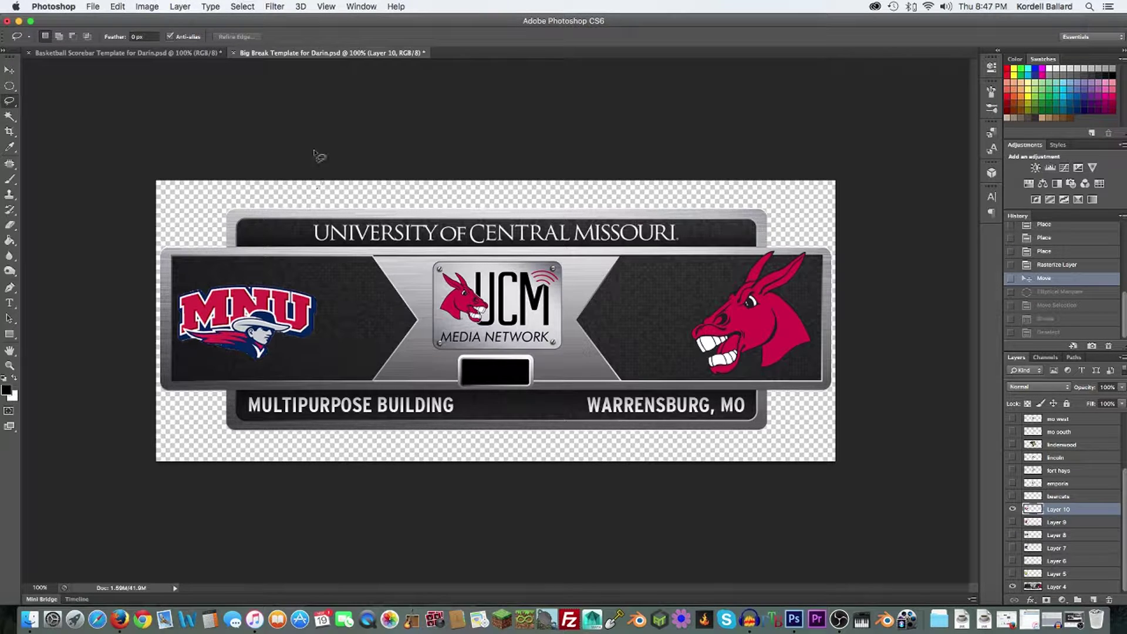
scroll(464, 346, "up", 3)
scroll(463, 346, "down", 2)
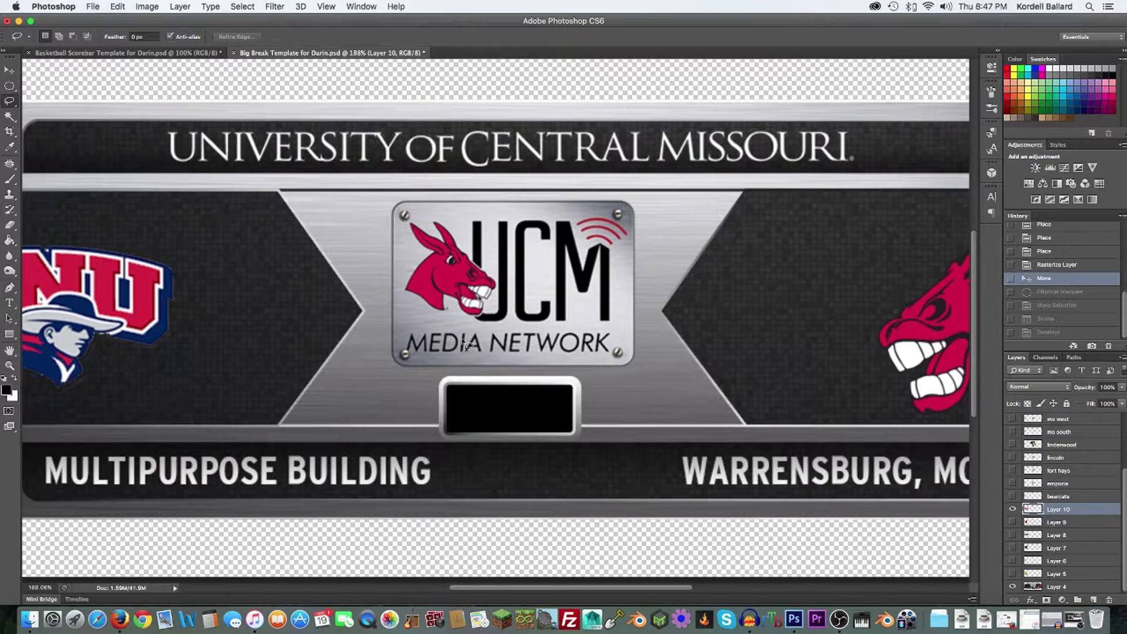
scroll(467, 344, "down", 1)
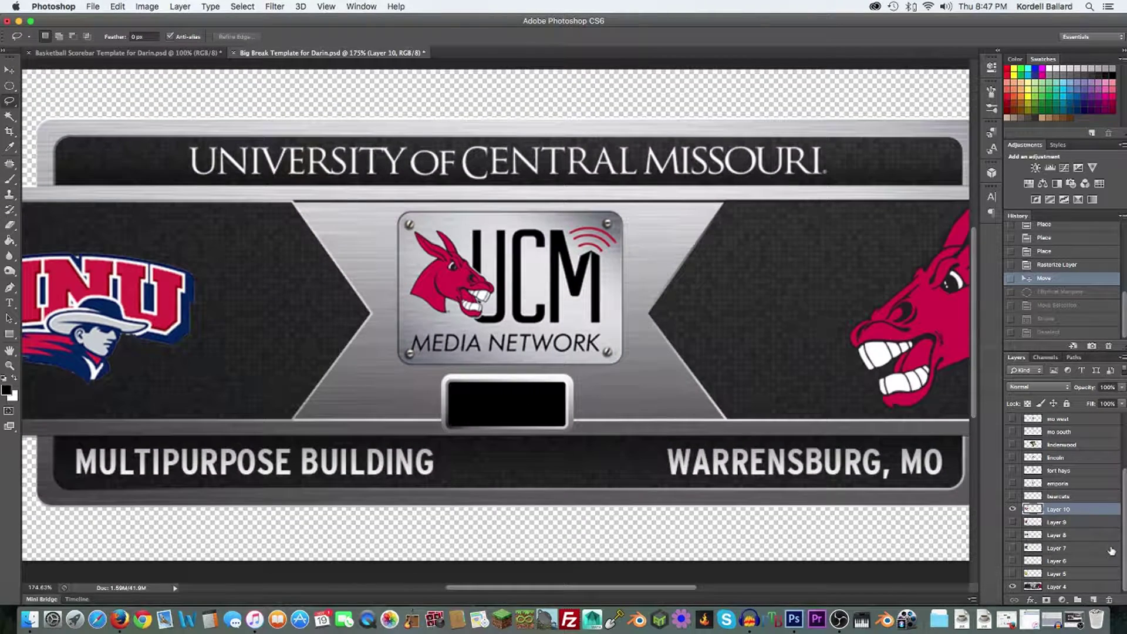
left_click(1075, 585)
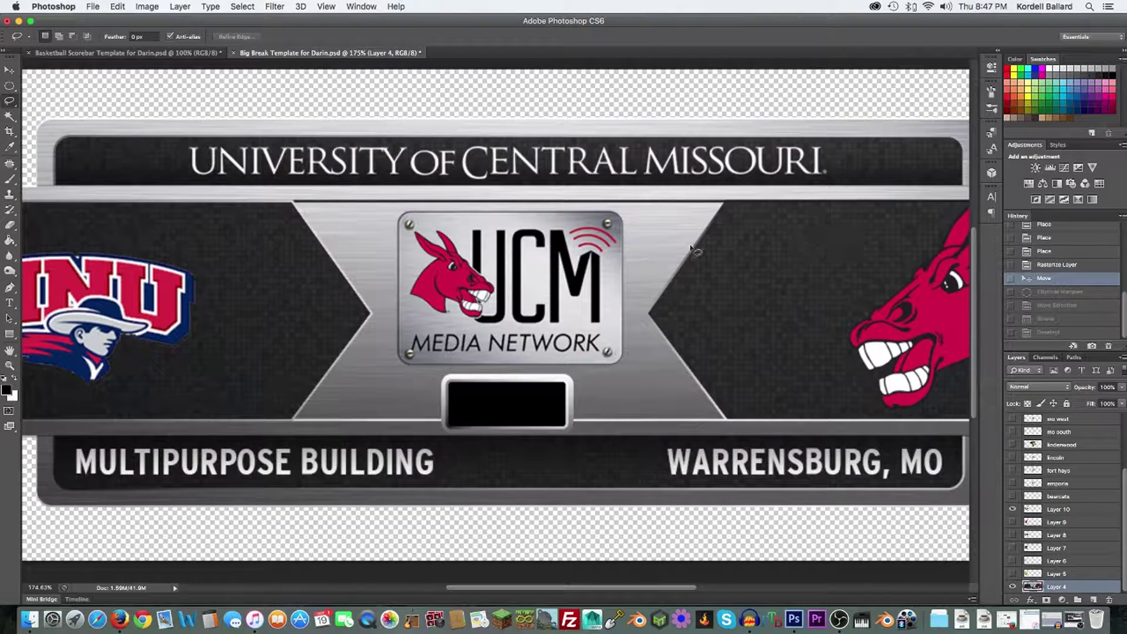
mouse_move(548, 213)
left_mouse_down()
mouse_move(369, 212)
mouse_move(381, 378)
mouse_move(642, 365)
mouse_move(635, 204)
mouse_move(543, 216)
mouse_move(558, 216)
mouse_move(416, 171)
mouse_move(504, 265)
mouse_move(661, 227)
mouse_move(666, 246)
mouse_move(788, 161)
mouse_move(850, 154)
mouse_move(855, 170)
mouse_move(798, 211)
mouse_move(579, 291)
mouse_move(583, 267)
left_mouse_up()
- Invert the lasso selection, delete everything on Layer 4 outside the UCM plate, and deselect
right_click(566, 276)
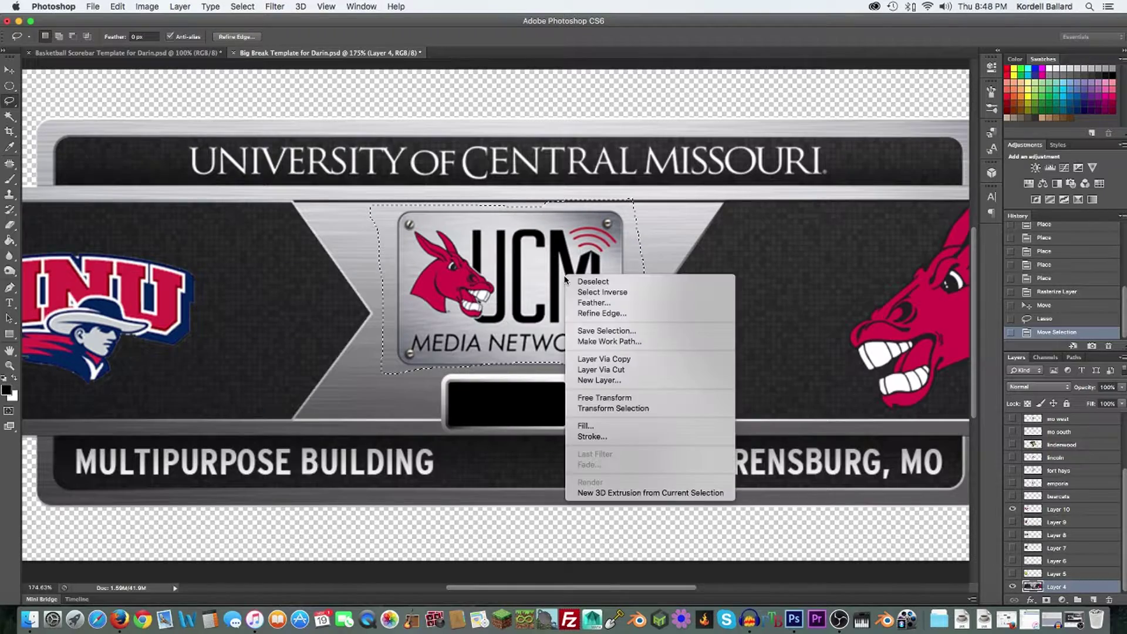
left_click(607, 291)
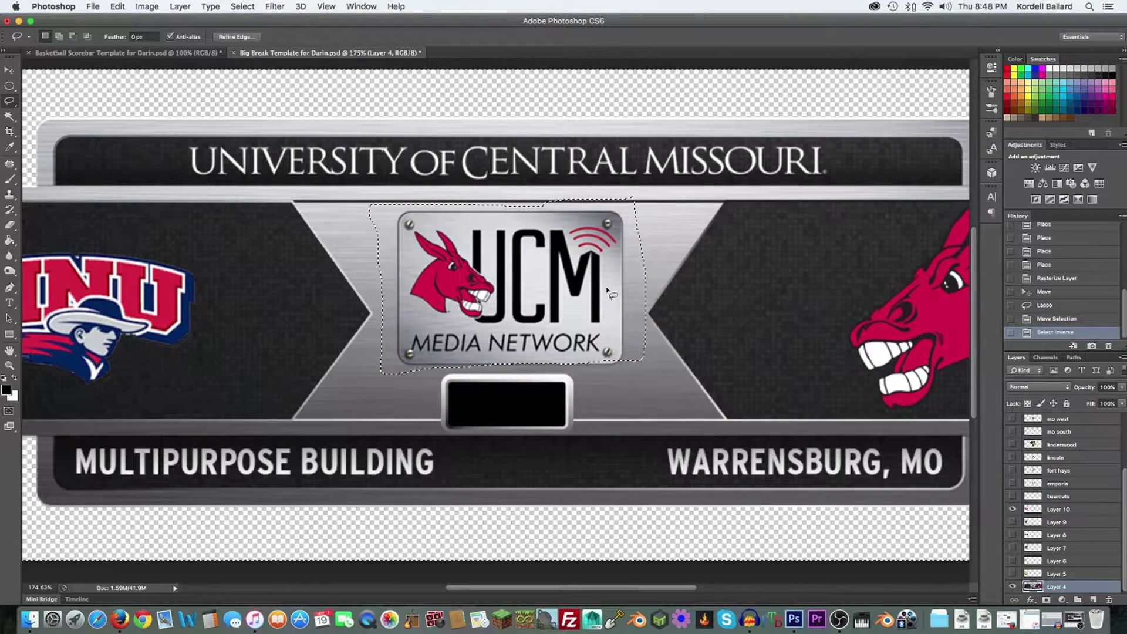
key("Delete")
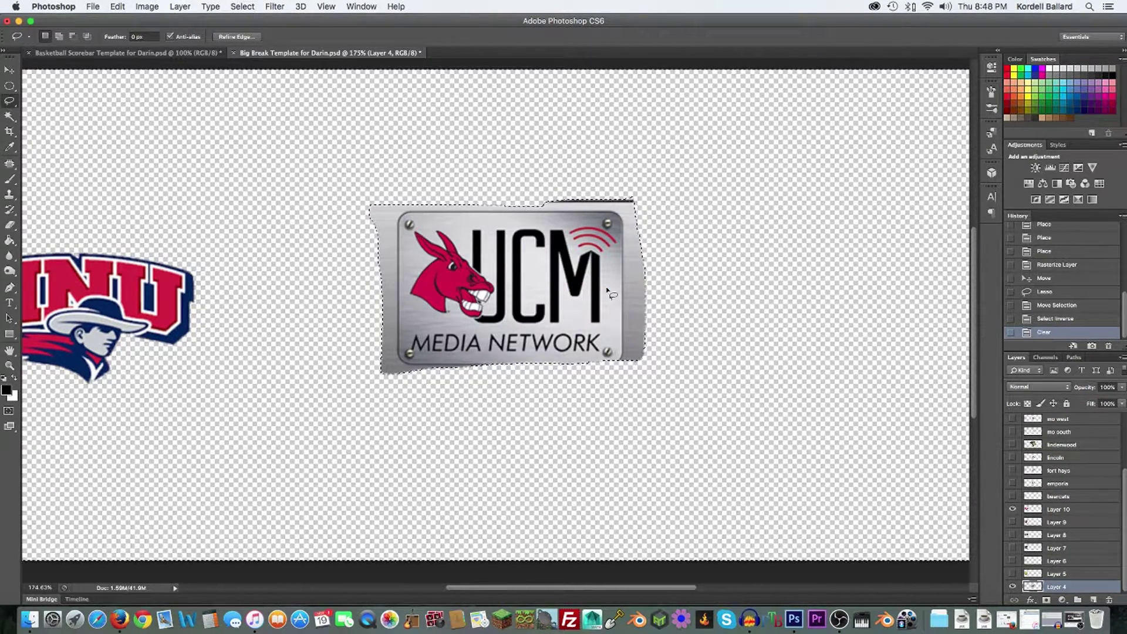
key("super+d")
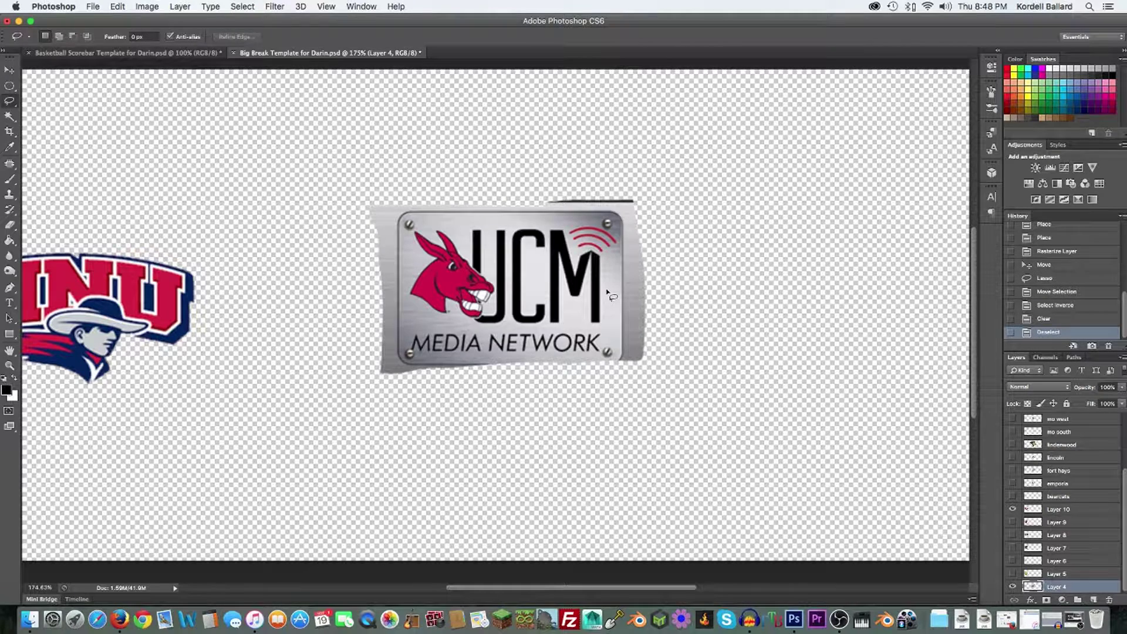
- Step the document history back to the Lasso state, before the selection was moved and inverted
left_click(1057, 319)
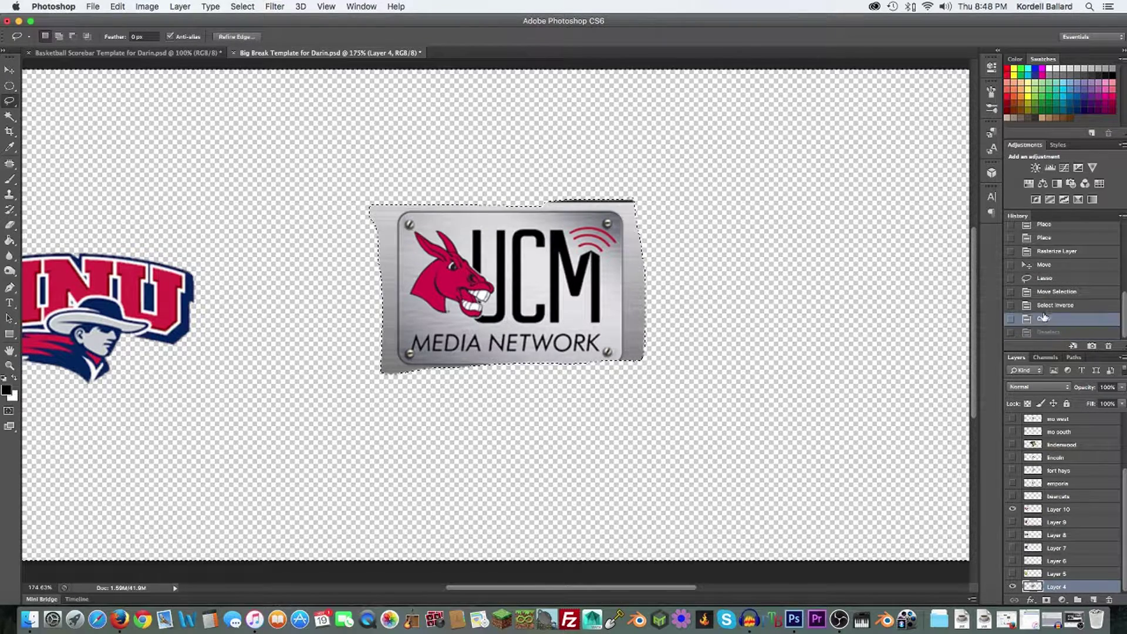
left_click(1055, 305)
left_click(1056, 292)
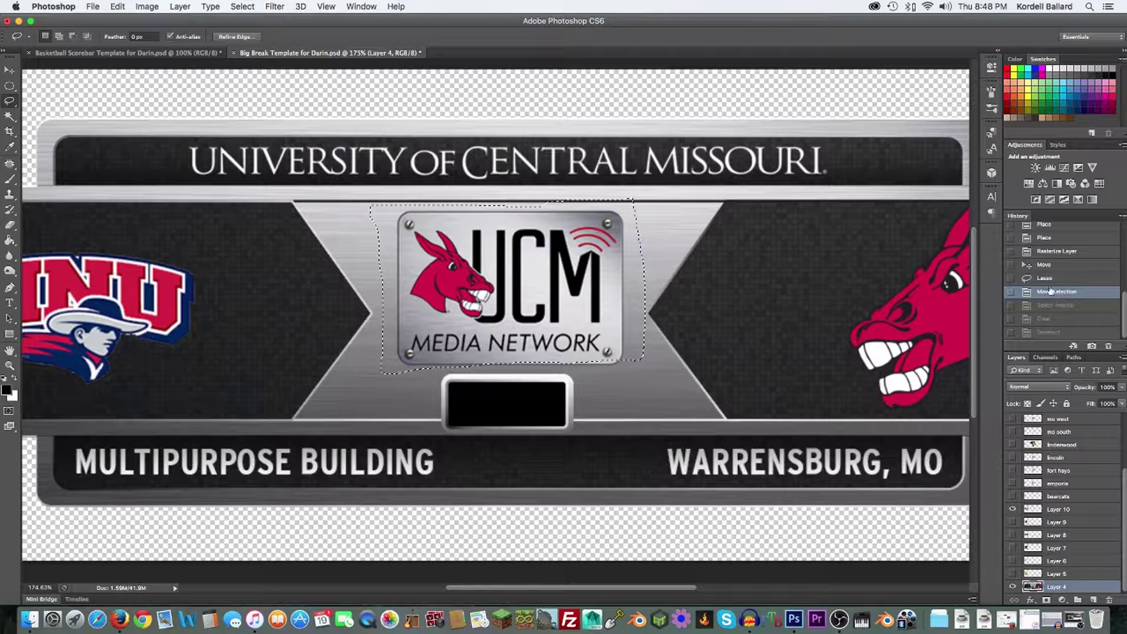
left_click(1045, 278)
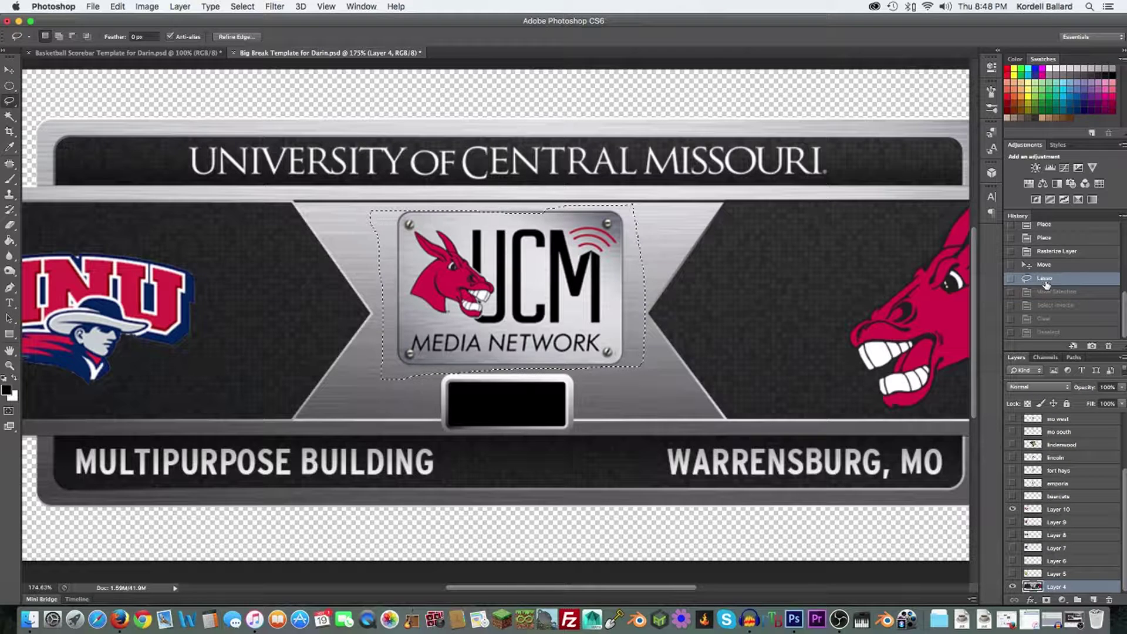
- Clear the freehand selection and outline the UCM Media Network plate on Layer 4 with the Polygonal Lasso, following its bevelled corners
left_click(11, 104)
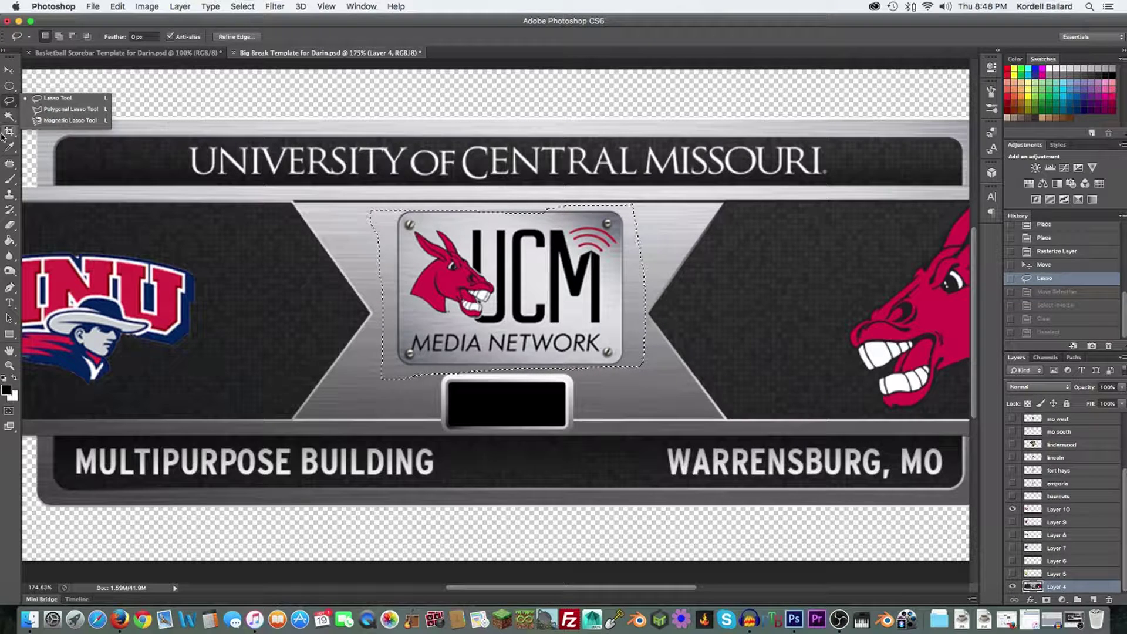
left_click(37, 110)
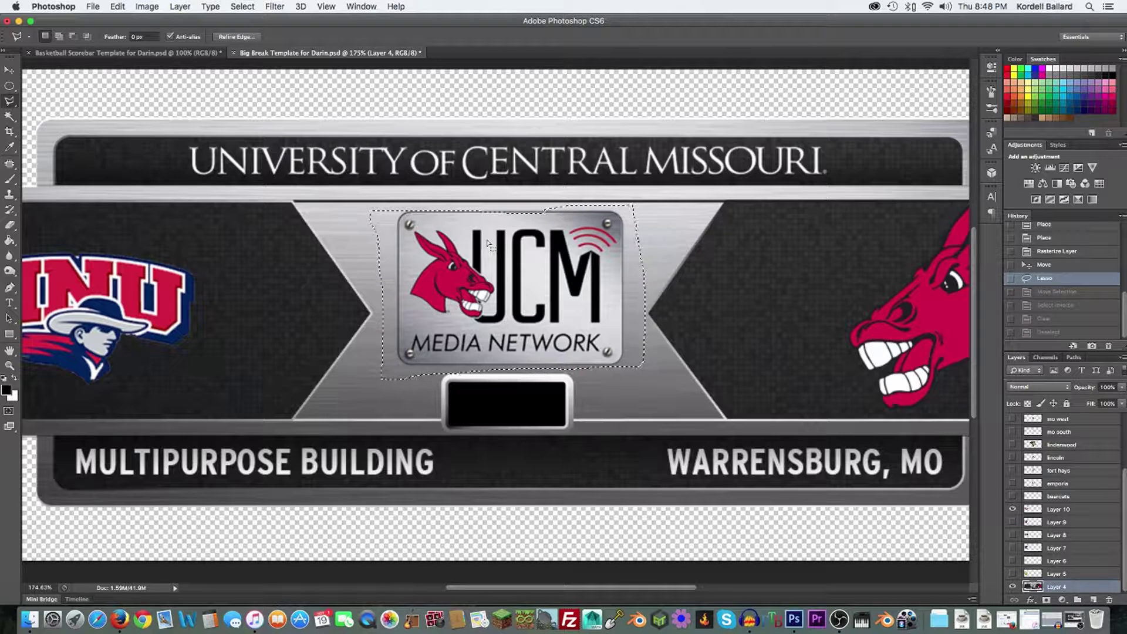
key("super+d")
scroll(444, 236, "up", 1)
scroll(446, 237, "up", 5)
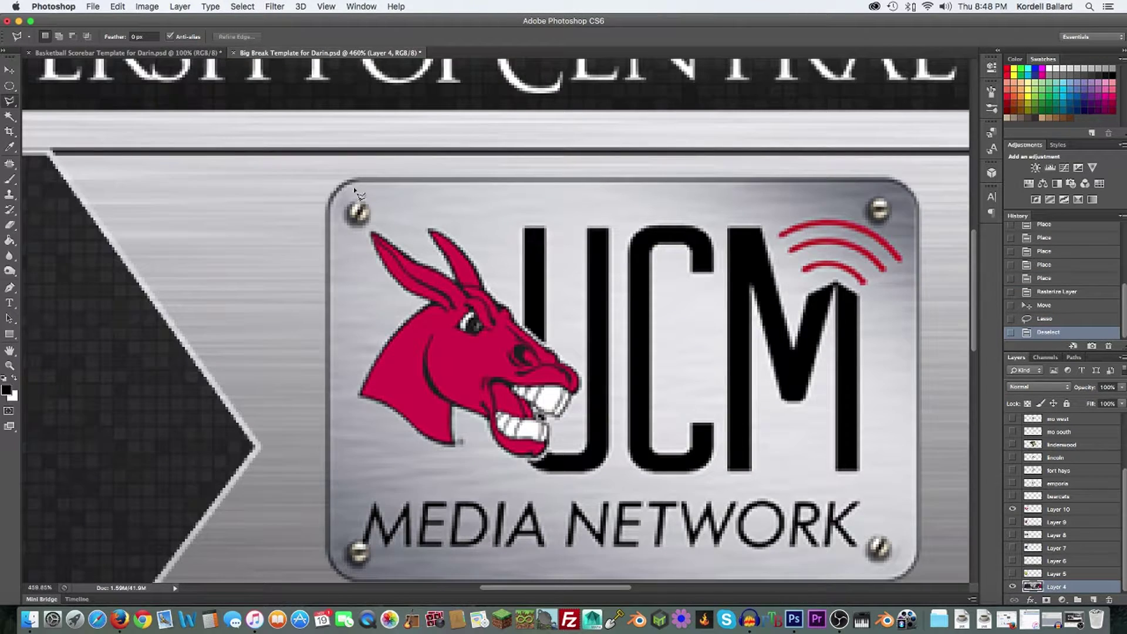
left_click(335, 188)
left_click(350, 178)
left_click(893, 178)
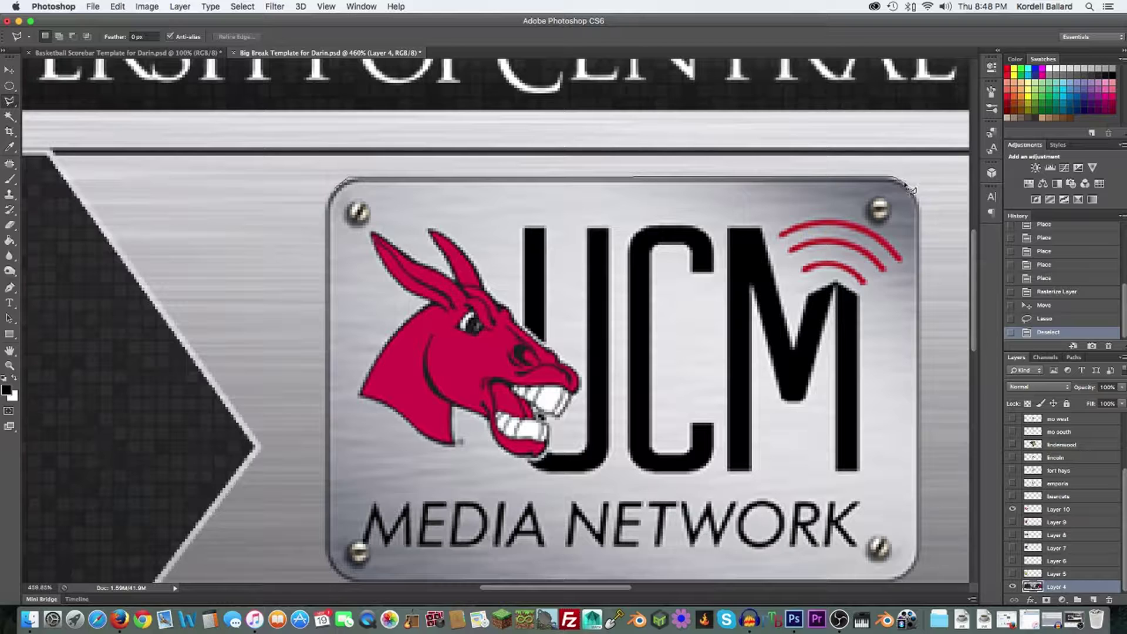
left_click(919, 200)
left_click(920, 556)
left_click(900, 579)
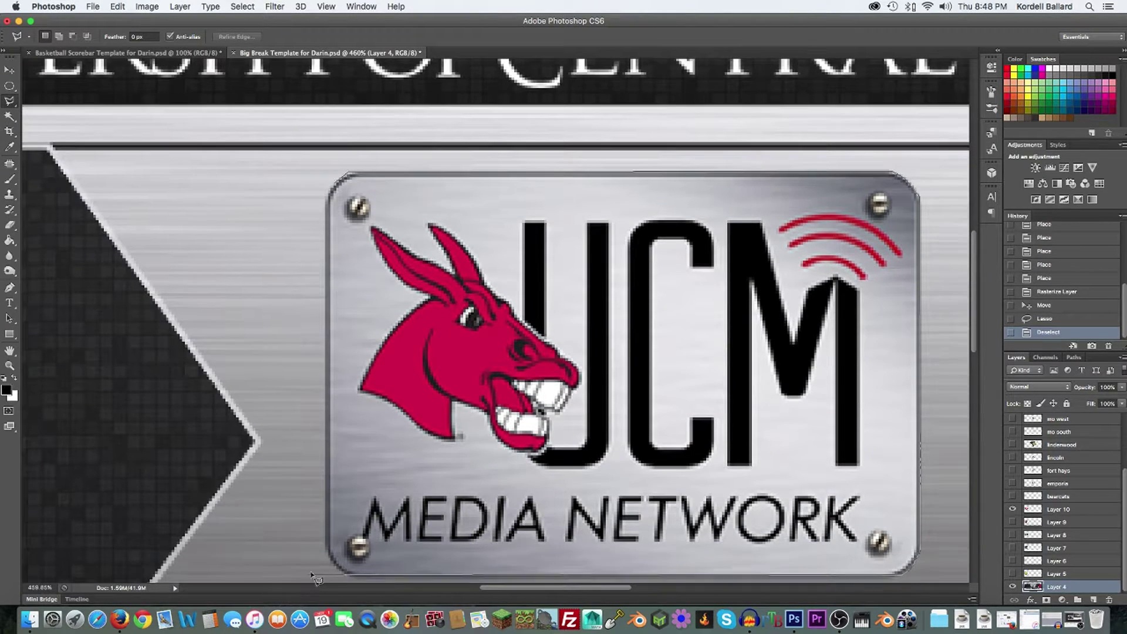
left_click(340, 571)
left_click(326, 553)
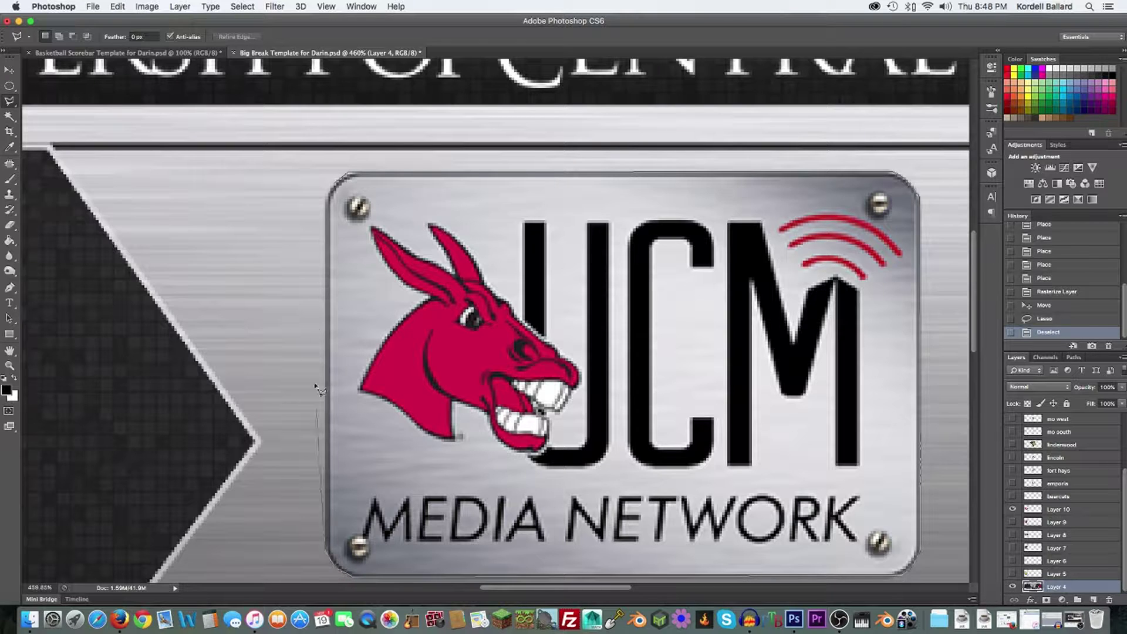
left_click(332, 187)
scroll(568, 241, "down", 2)
scroll(568, 241, "down", 3)
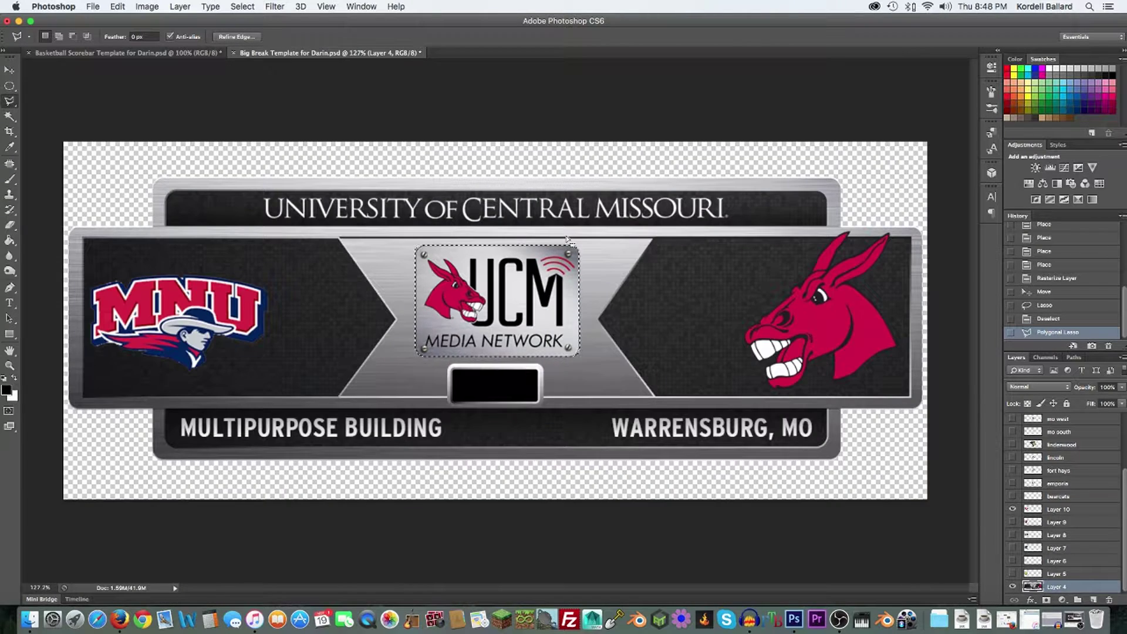
scroll(568, 241, "up", 1)
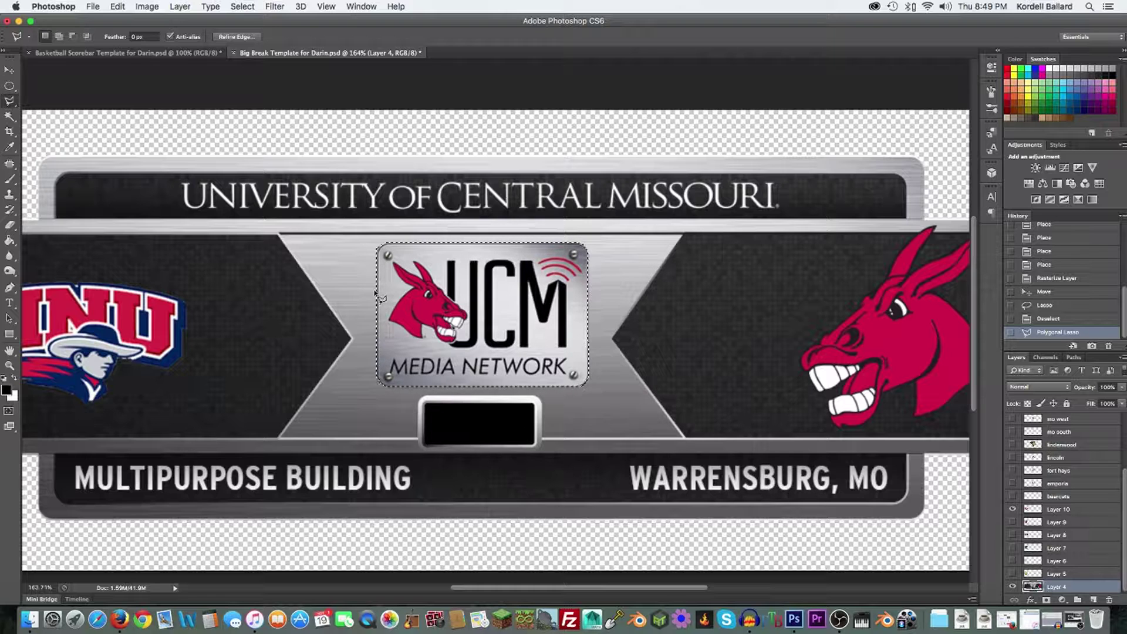
- Replace the polygonal selection with a Magnetic Lasso trace around the UCM plate's edge, and deselect it
left_click(9, 101)
left_click(65, 120)
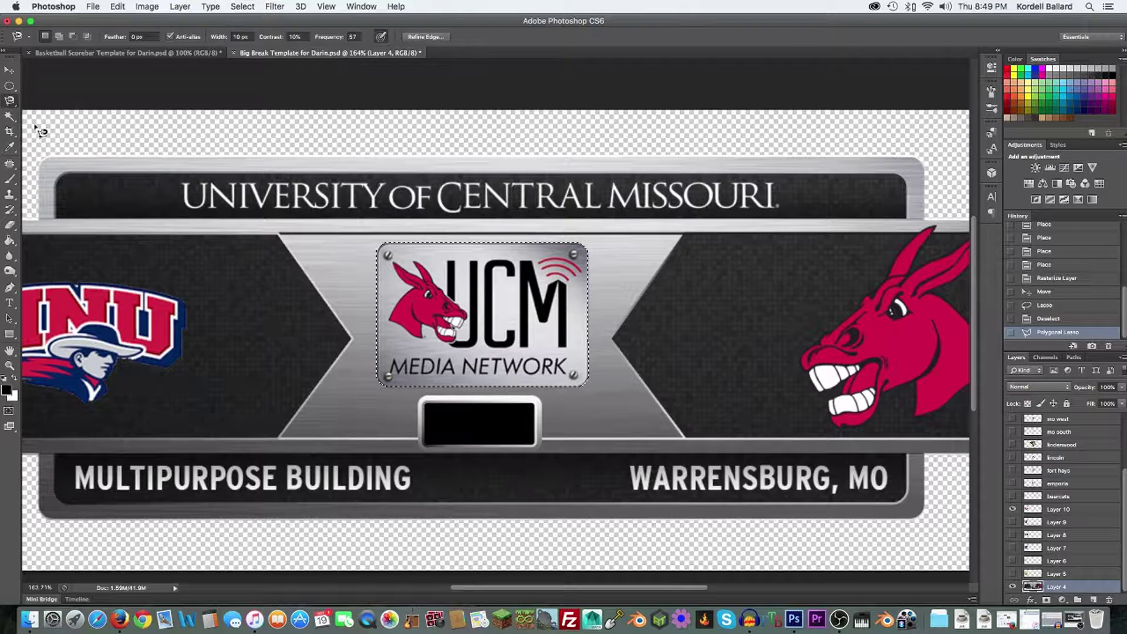
key("super+d")
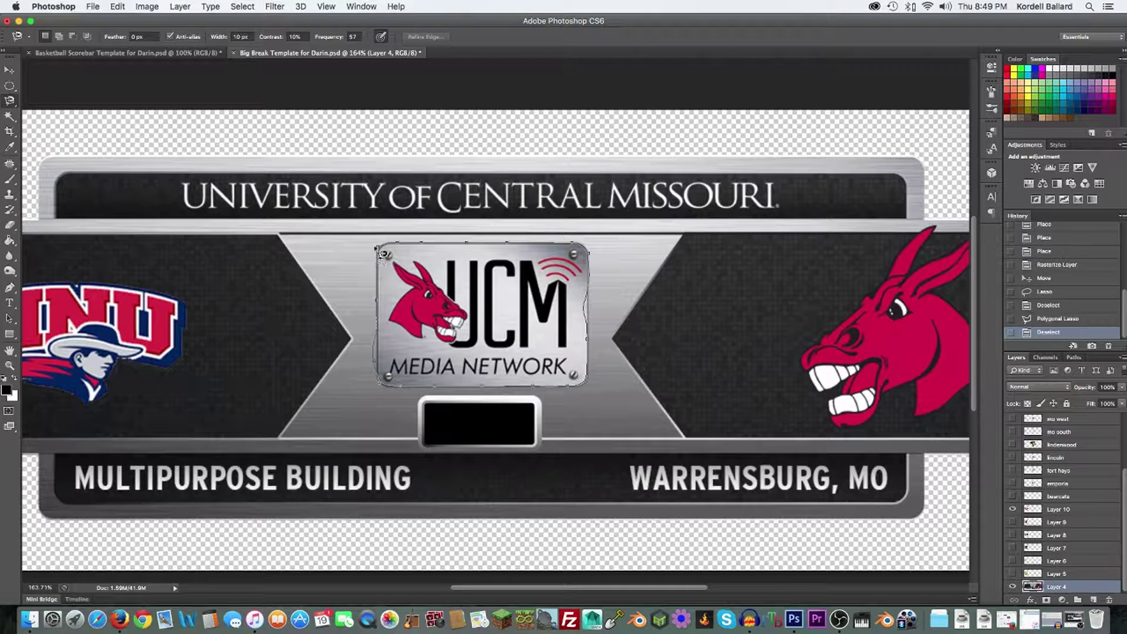
left_click(378, 247)
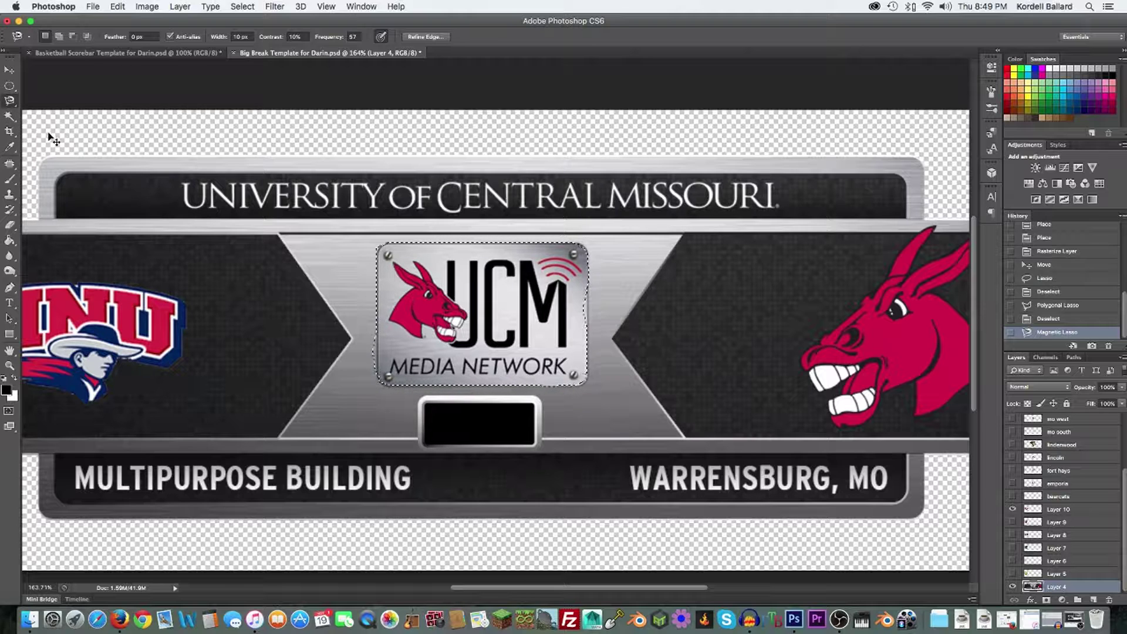
key("super+d")
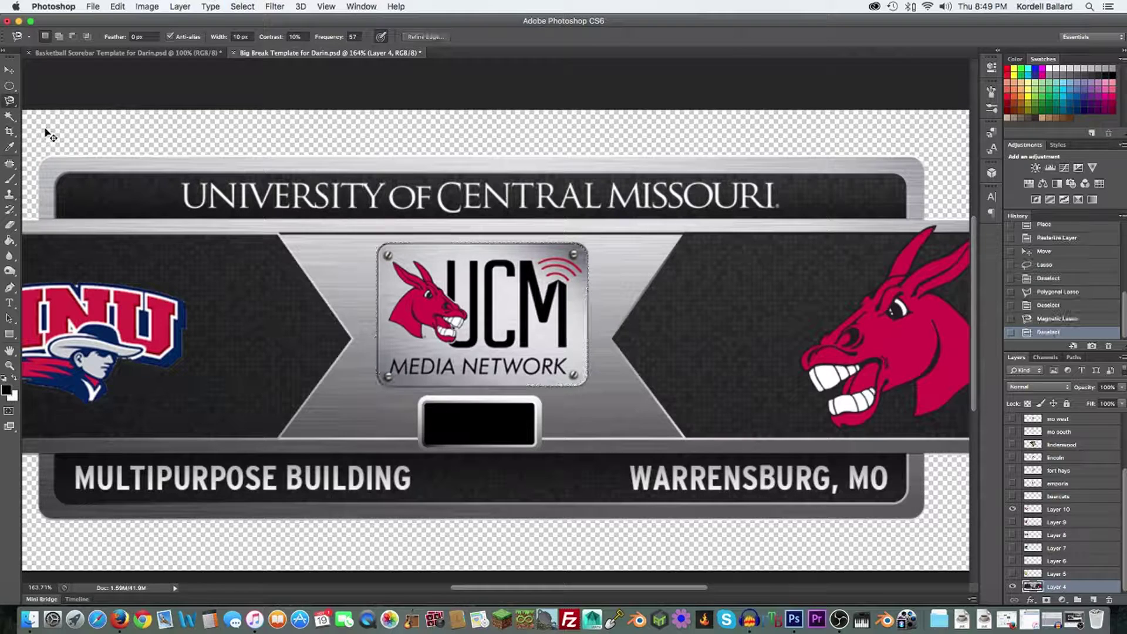
- Select the silver frame around the University of Central Missouri panel with the Magic Wand, delete it from Layer 4, and deselect
left_click(11, 118)
left_click(11, 120)
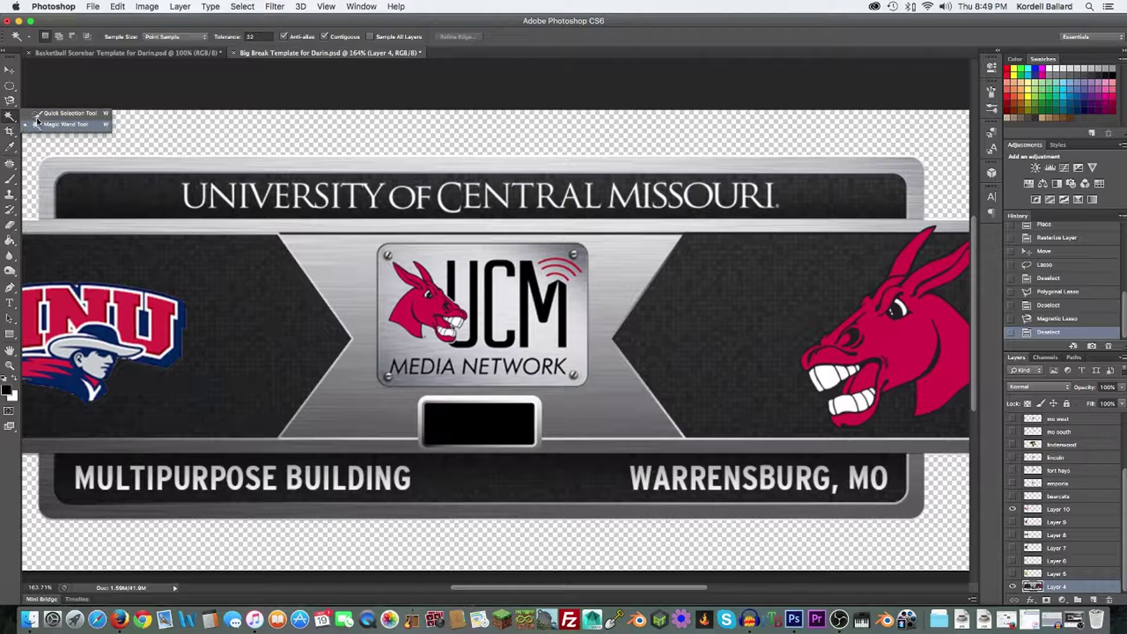
left_click(38, 124)
left_click(75, 165)
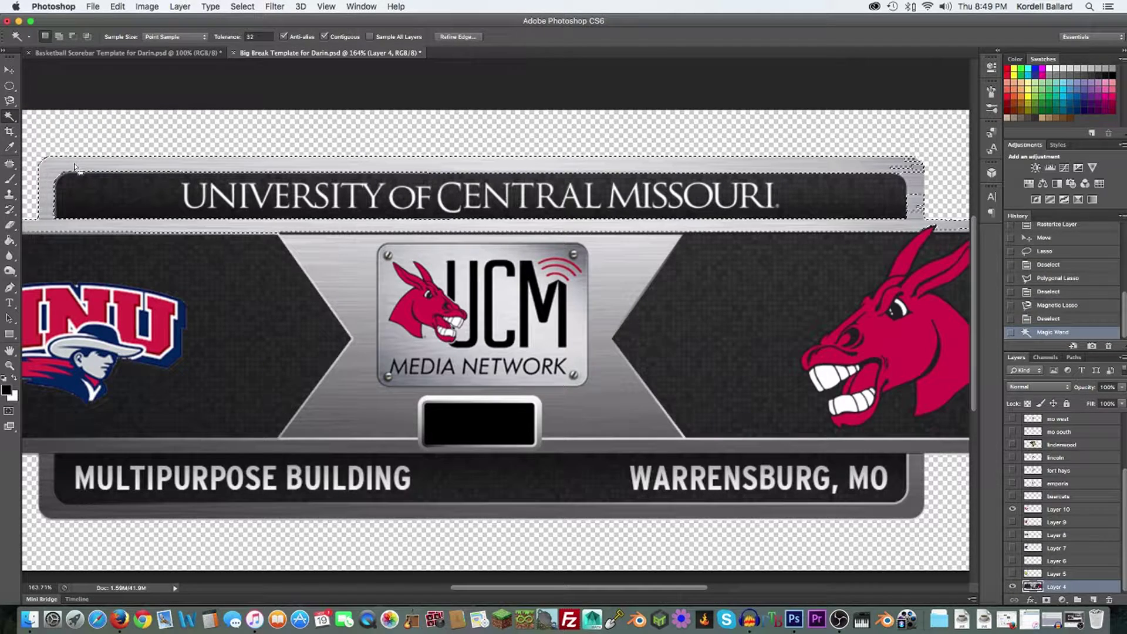
scroll(453, 199, "down", 5)
scroll(455, 201, "up", 5)
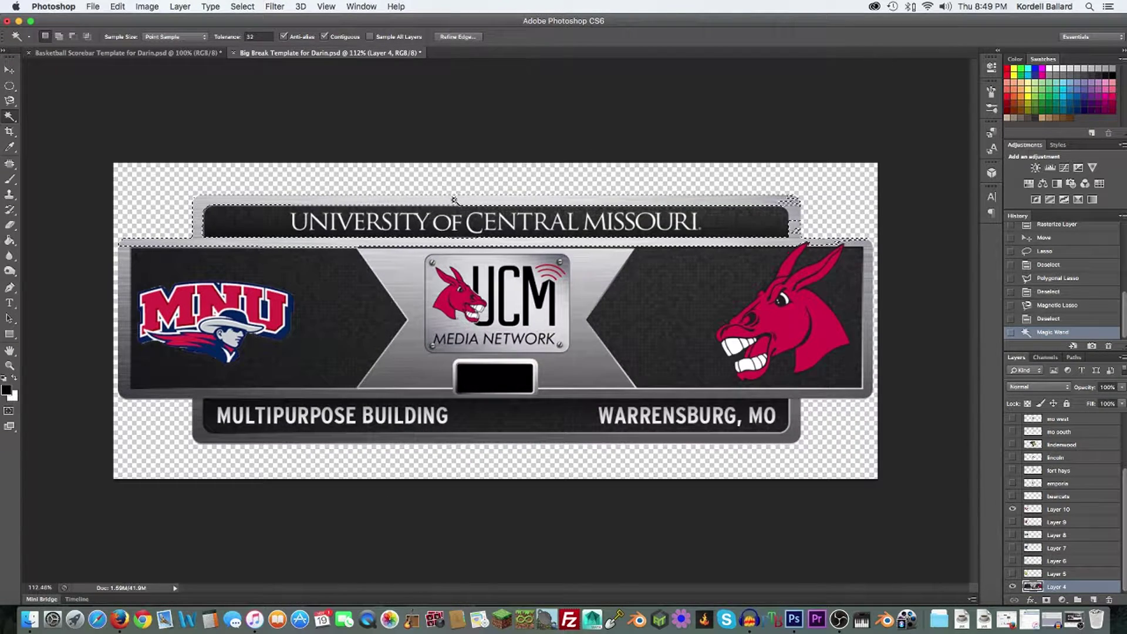
key("Delete")
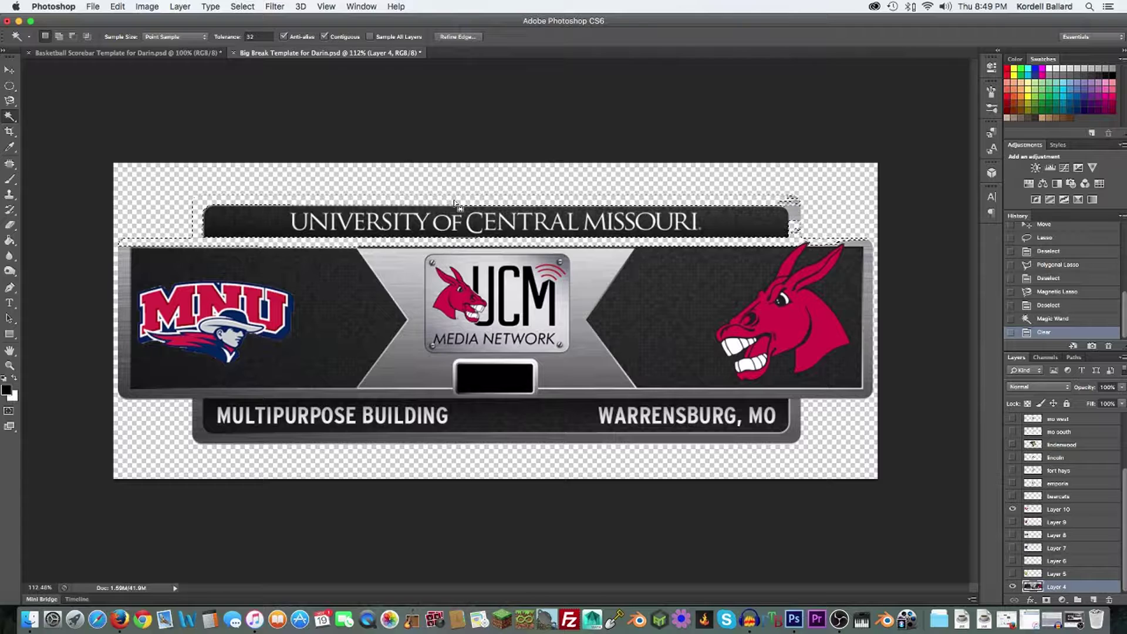
key("super+d")
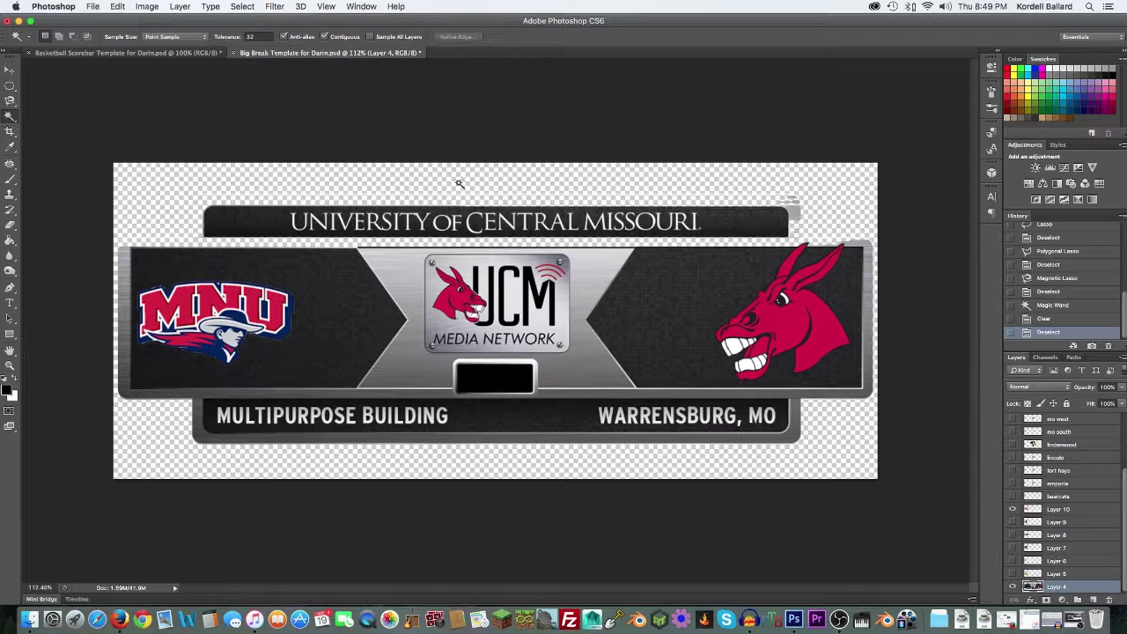
- Step the document history back to the Magic Wand state, before the frame was deleted, and clear the selection
left_click(1050, 306)
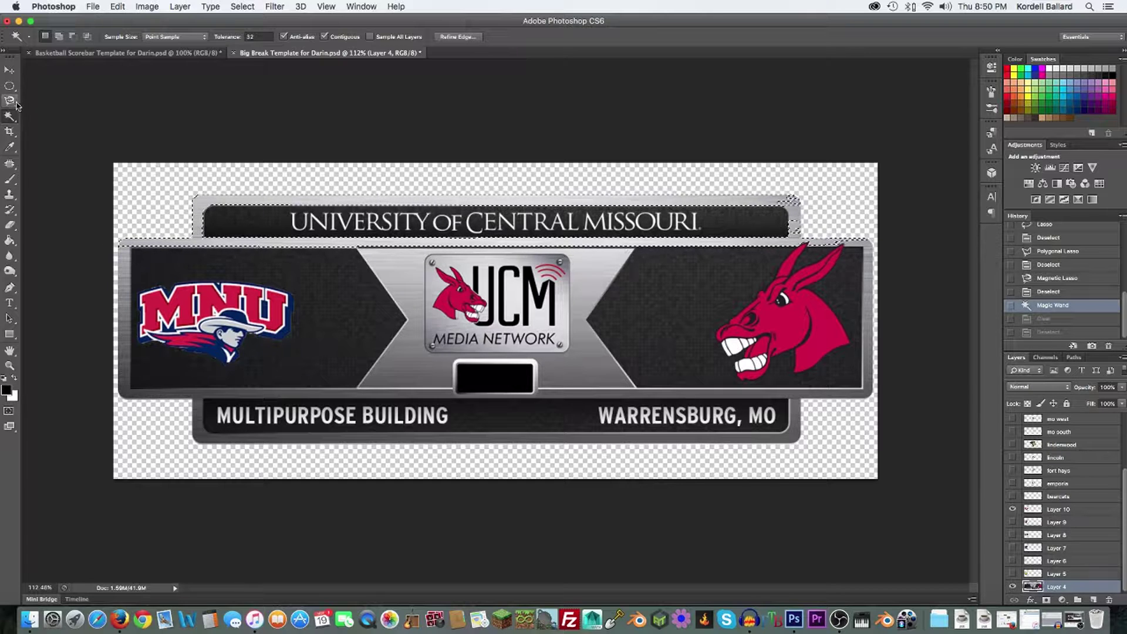
key("super+d")
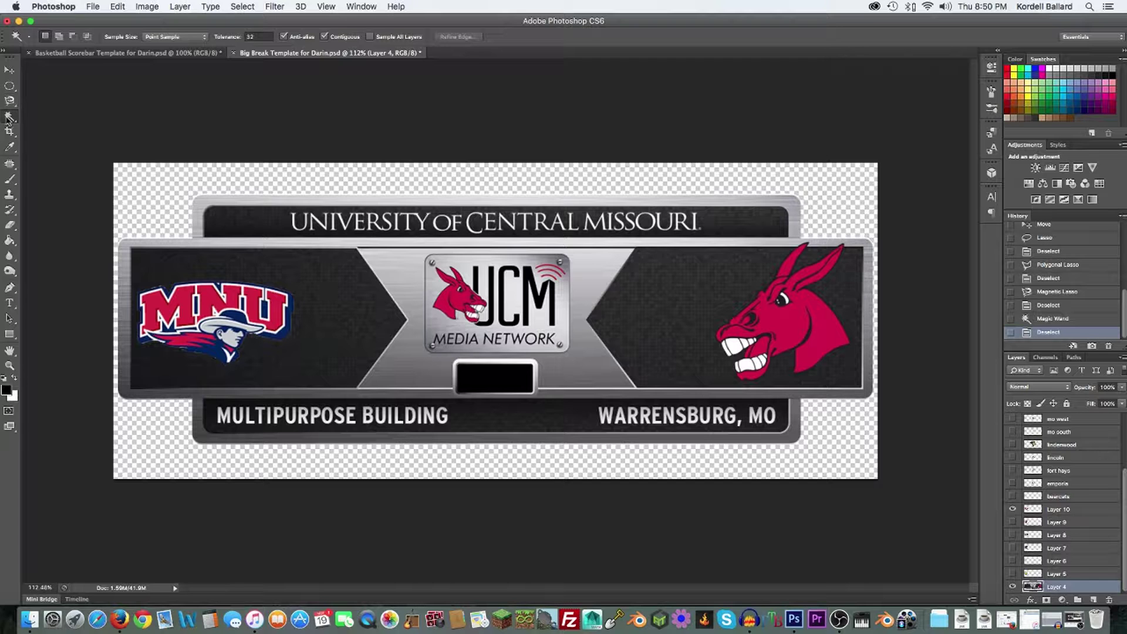
- Build up a Quick Selection over the silver ribbon area surrounding the UCM plate and the black box on Layer 4
left_click_drag(9, 119, 29, 115)
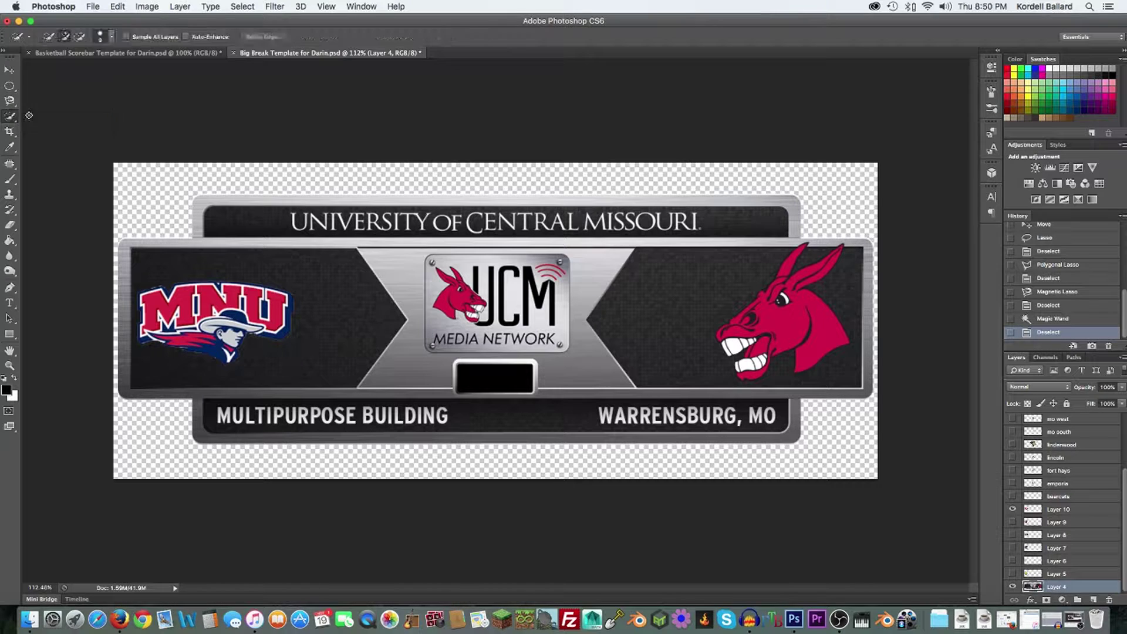
left_click_drag(397, 264, 401, 262)
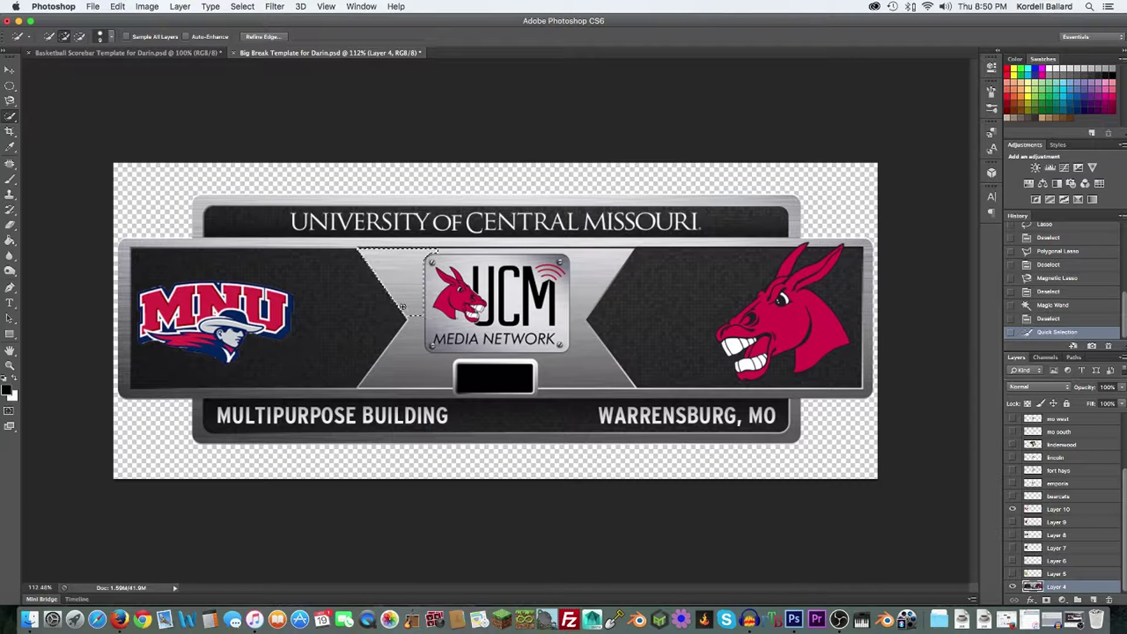
mouse_move(426, 359)
left_mouse_down()
mouse_move(538, 354)
mouse_move(567, 369)
left_mouse_up()
left_click(566, 370)
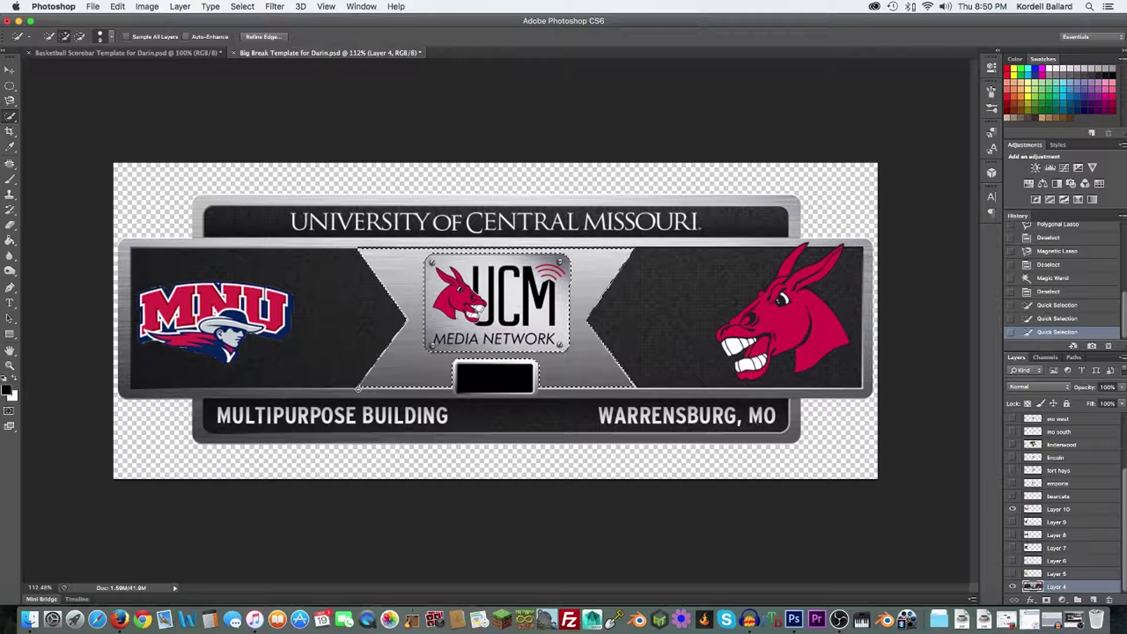
- Subtract the ribbon's lower and right-hand silver areas from the quick selection, and deselect the rest
left_click(394, 385, "alt")
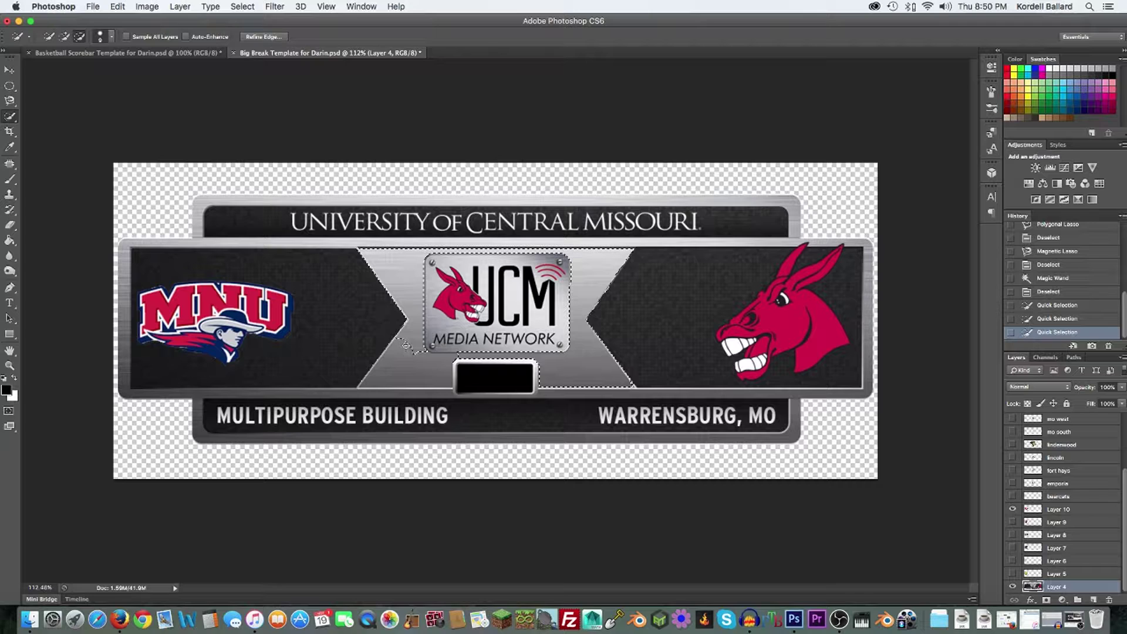
mouse_move(422, 356)
left_mouse_down()
mouse_move(563, 364)
mouse_move(564, 377)
mouse_move(551, 383)
mouse_move(517, 357)
mouse_move(530, 354)
mouse_move(569, 367)
mouse_move(563, 384)
mouse_move(596, 382)
left_mouse_up()
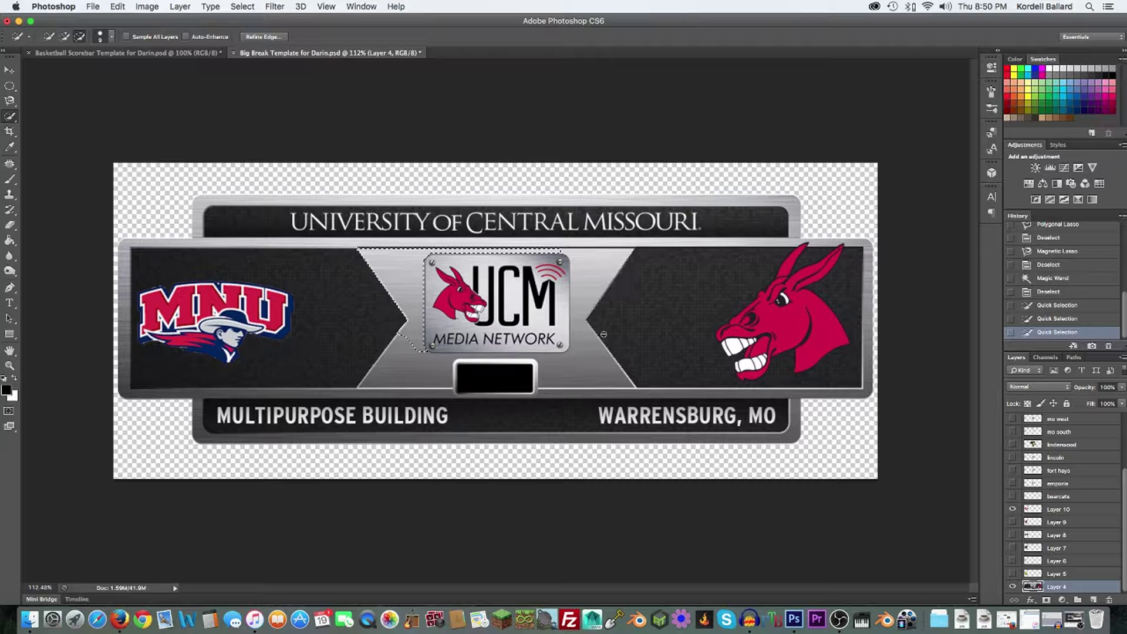
key("super+d")
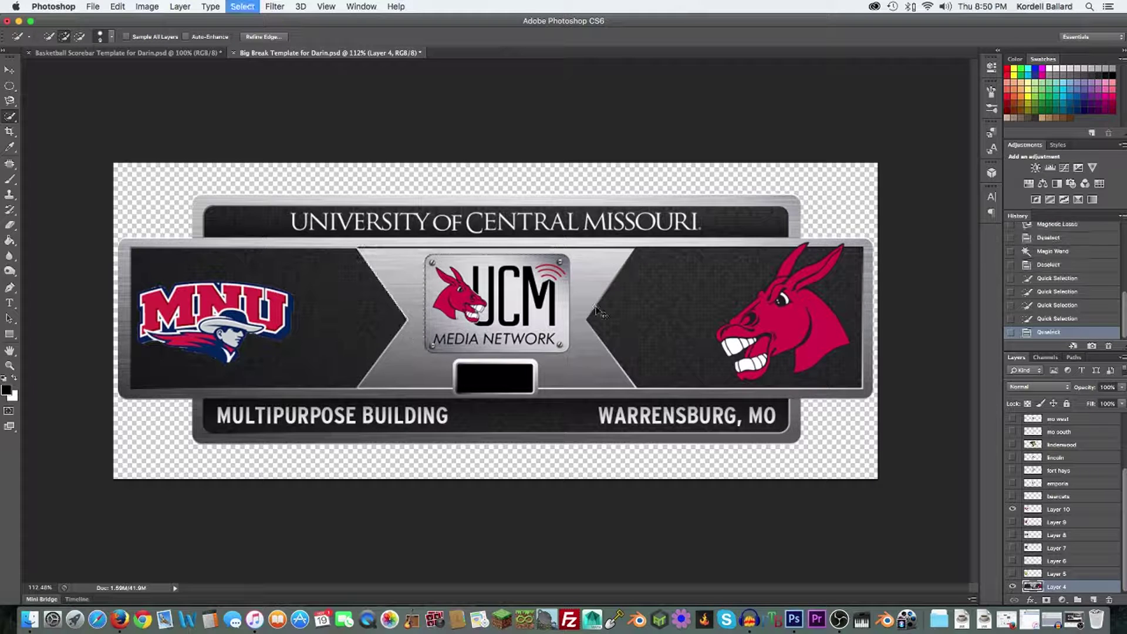
- Draw a Perspective Crop frame spanning the banner's upper title panel and lower location panel
left_click(8, 132)
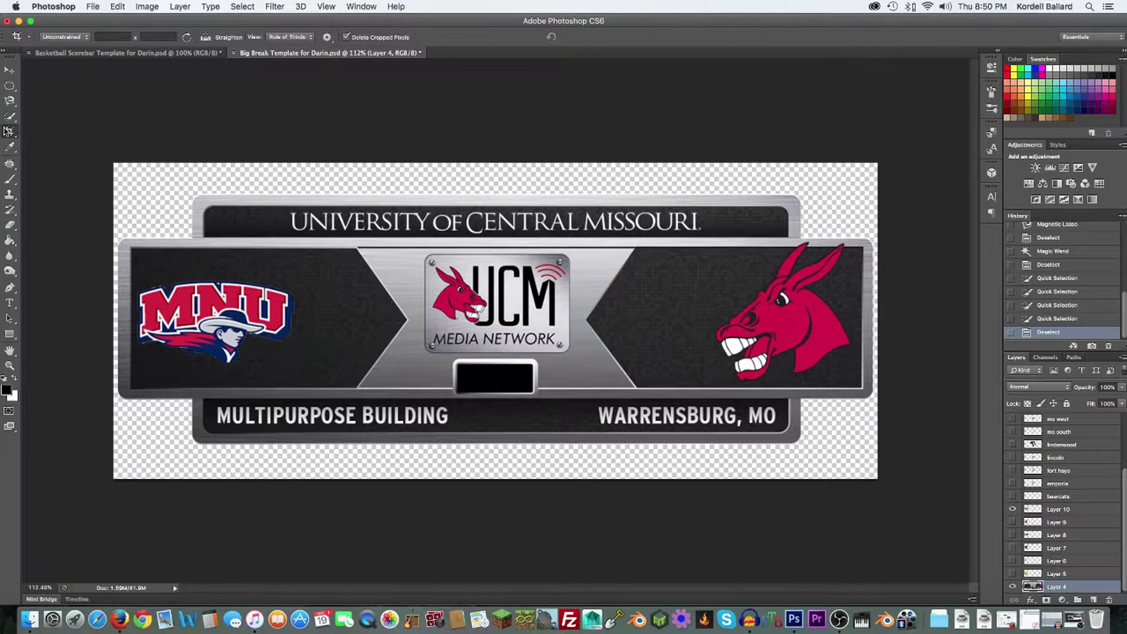
left_click(8, 131)
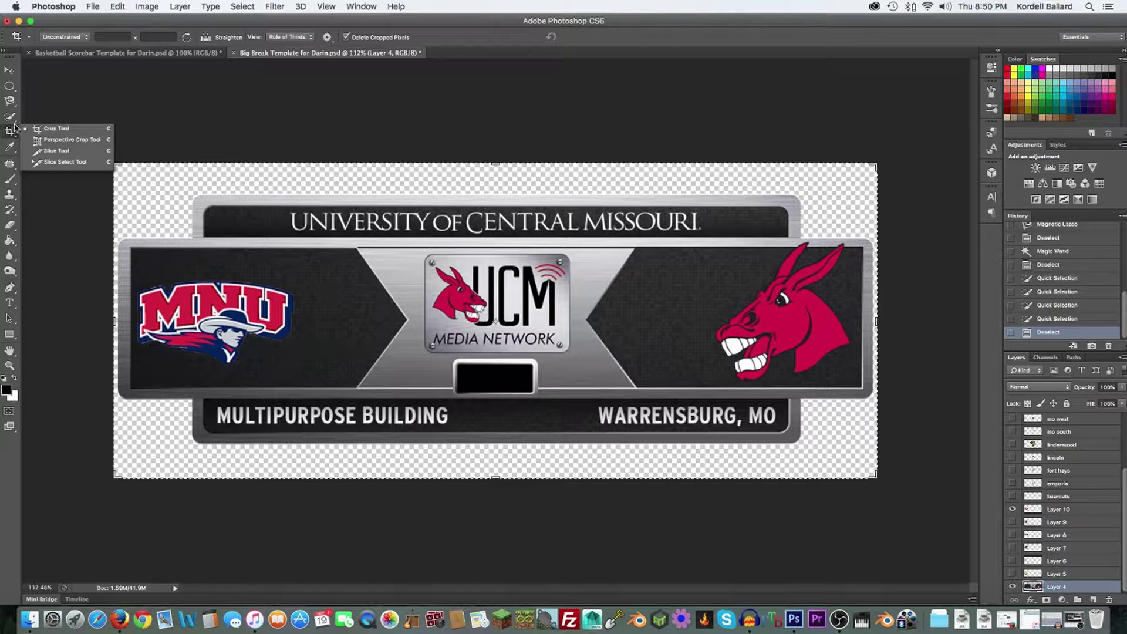
left_click(42, 141)
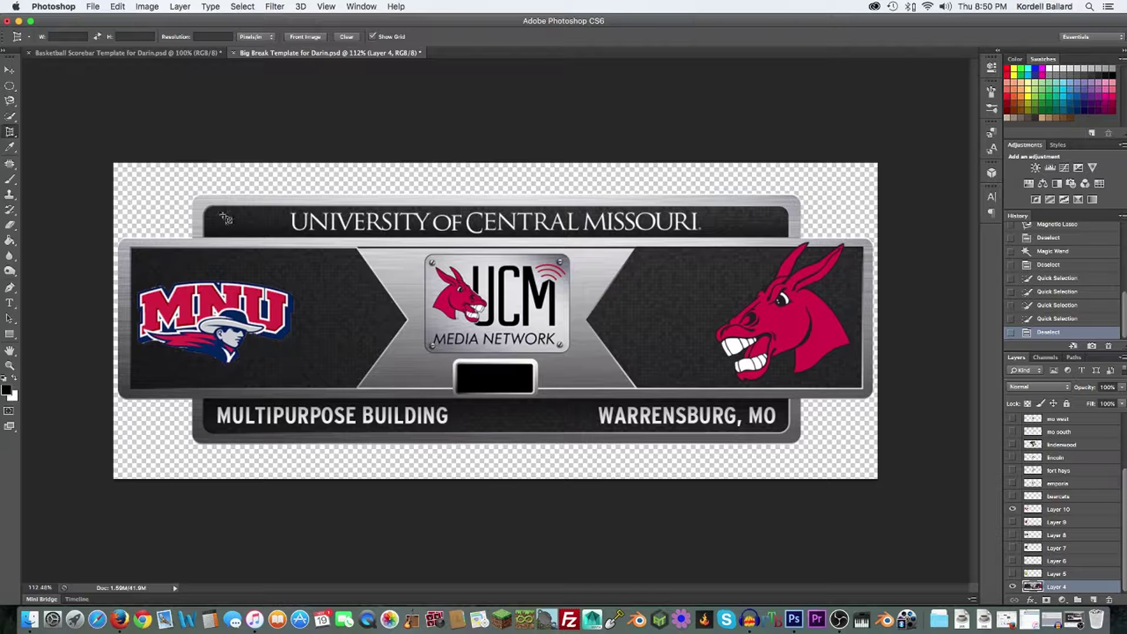
left_click_drag(199, 202, 795, 438)
left_click_drag(445, 306, 447, 305)
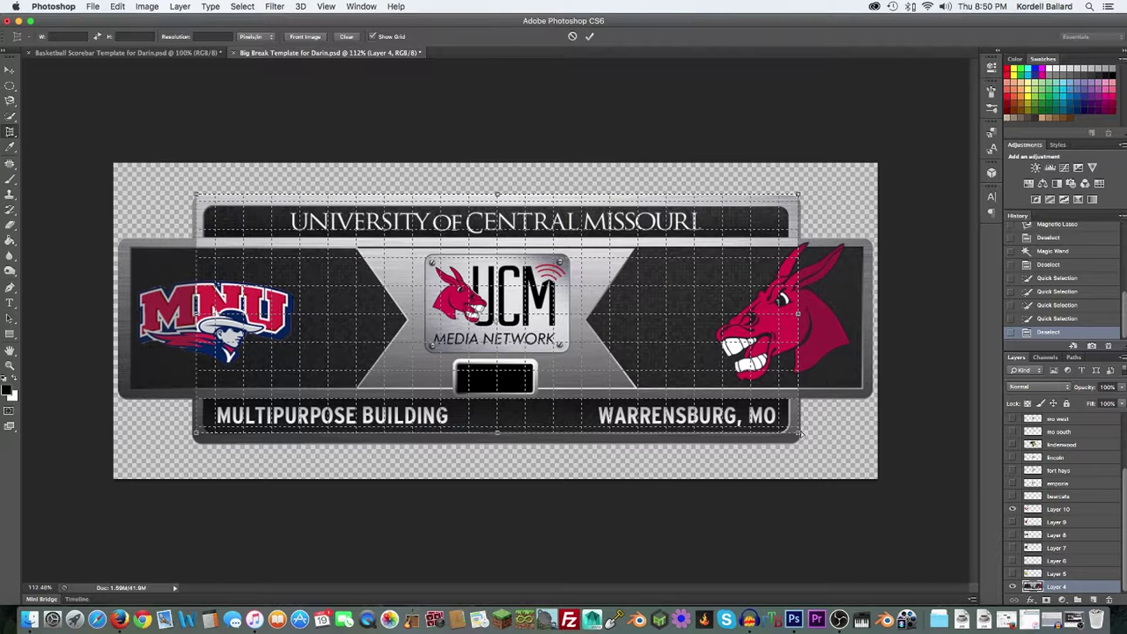
- Skew the crop frame by pulling its right corners to the mascot panel's edge and its left corners to the canvas corners, and apply it
left_click_drag(799, 436, 782, 369)
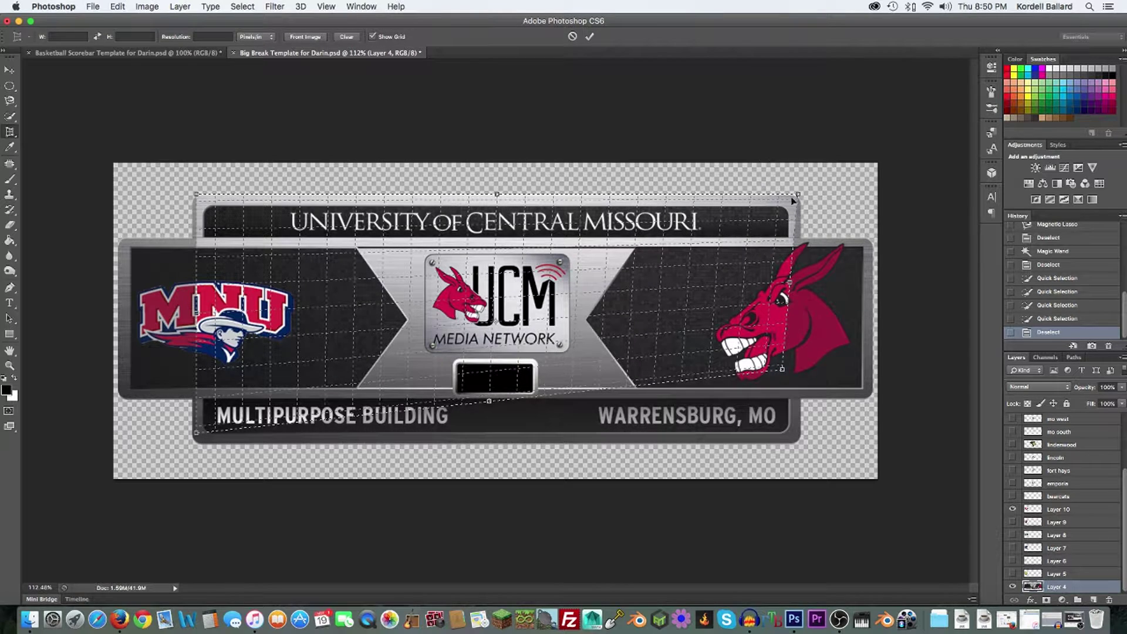
left_click_drag(796, 198, 861, 246)
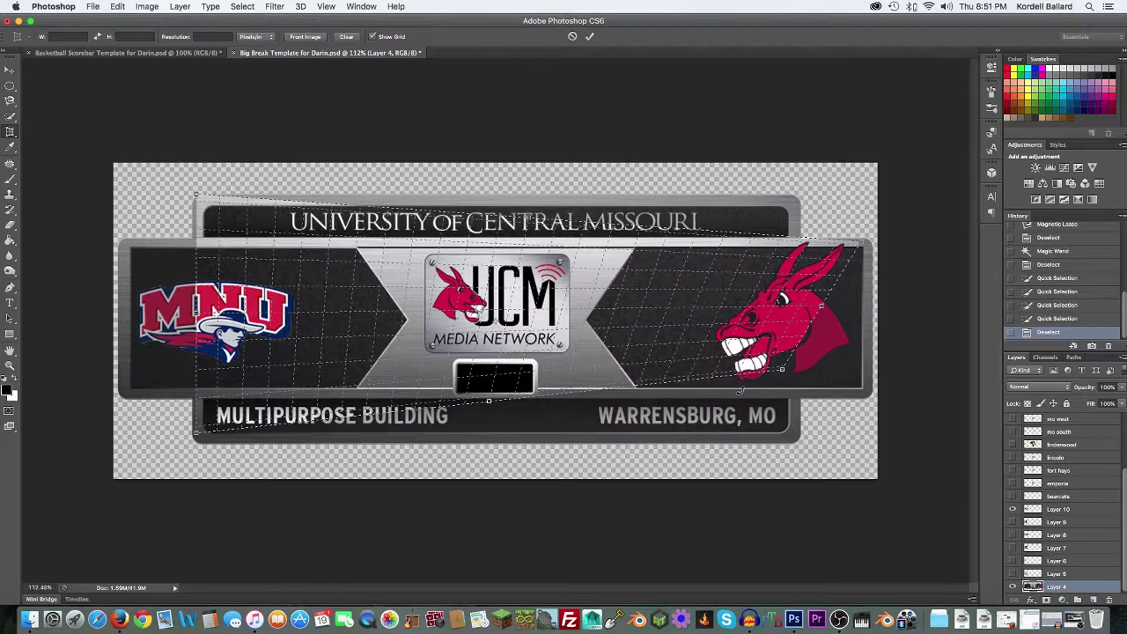
left_click_drag(782, 370, 855, 379)
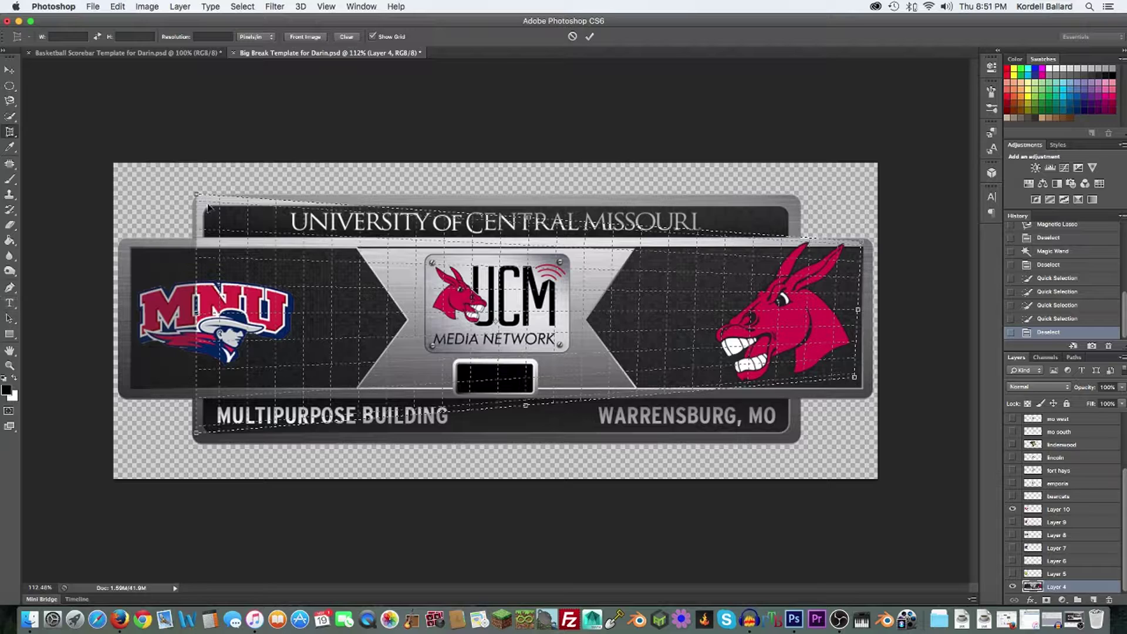
left_click_drag(193, 199, 118, 164)
left_click_drag(201, 435, 113, 480)
key("Return")
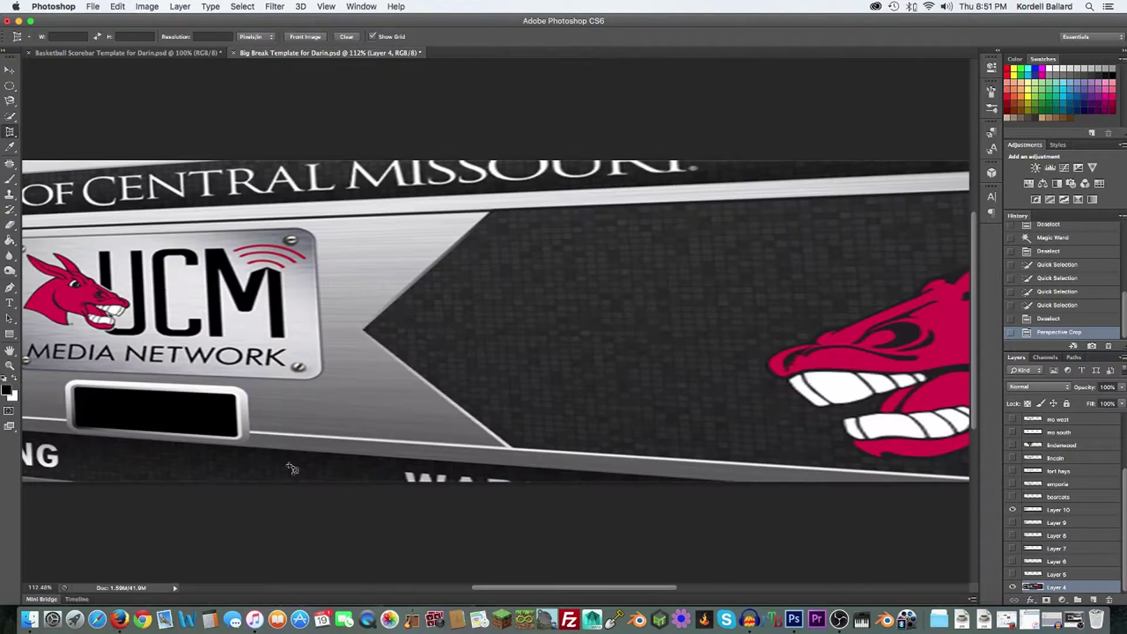
- Step the document history back to the Deselect state, before the perspective crop
scroll(439, 285, "down", 5)
scroll(436, 286, "up", 4)
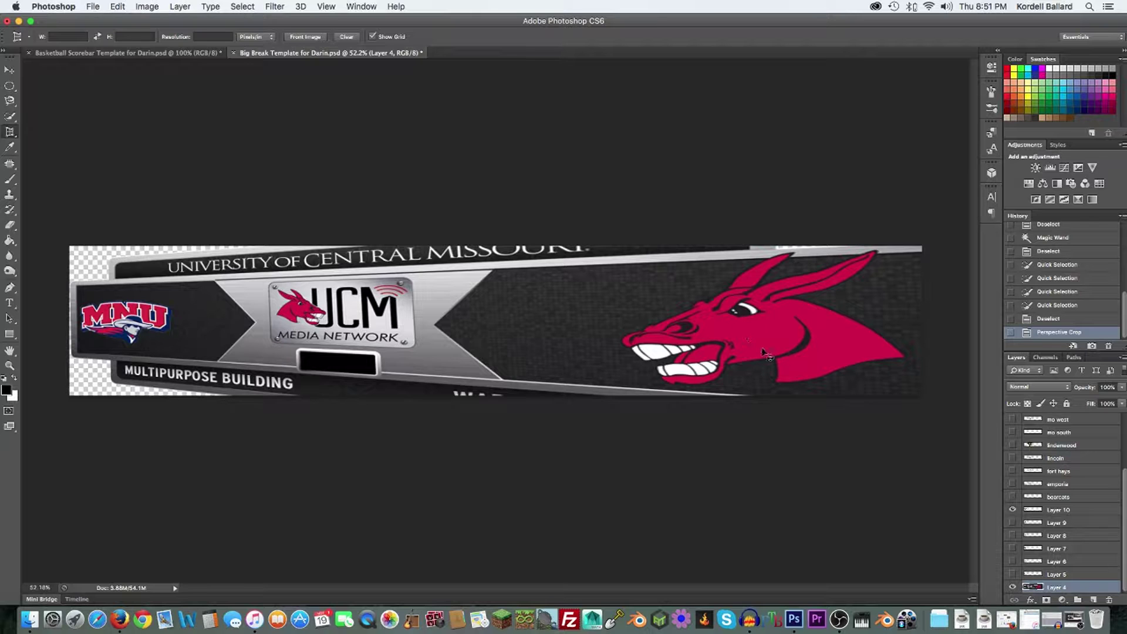
left_click(1043, 318)
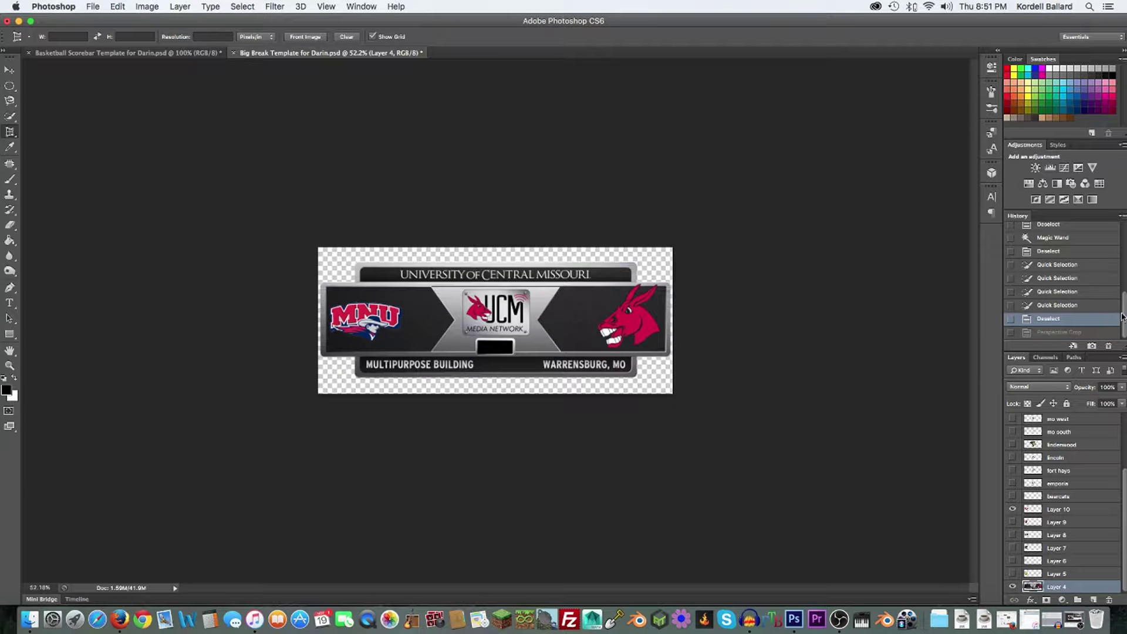
- Draw a small slice over the letters of the central UCM logo with the Slice tool
left_click(11, 144)
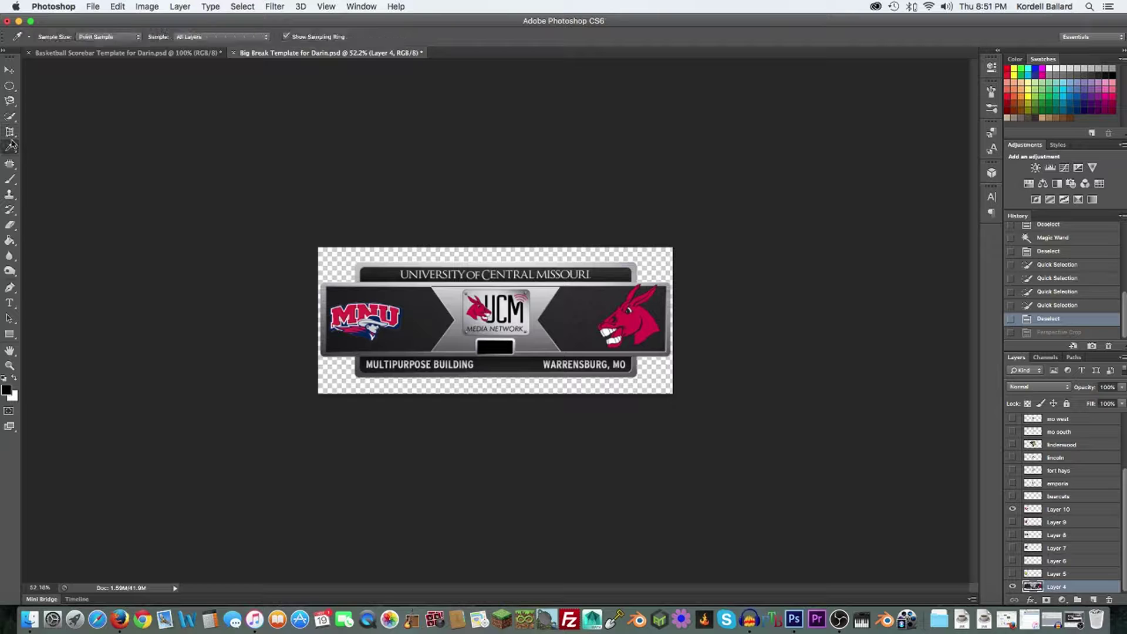
left_click(10, 137)
left_click(10, 133)
left_click_drag(10, 134, 51, 155)
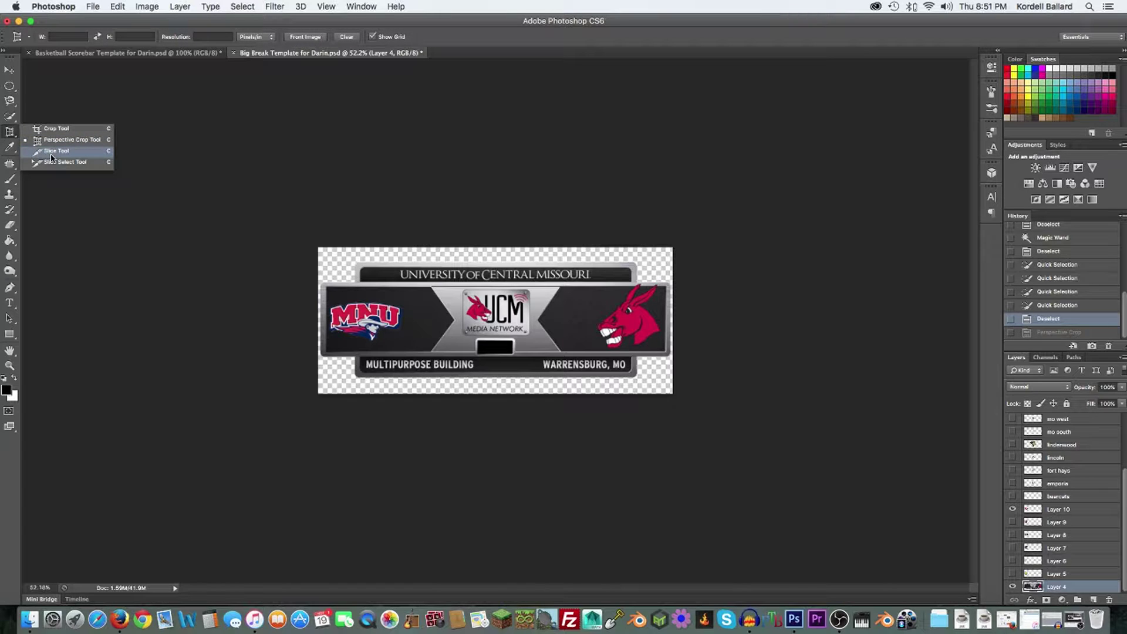
left_click(52, 156)
scroll(468, 338, "up", 8)
mouse_move(456, 280)
left_mouse_down()
mouse_move(497, 320)
mouse_move(464, 306)
mouse_move(434, 314)
mouse_move(508, 297)
left_mouse_up()
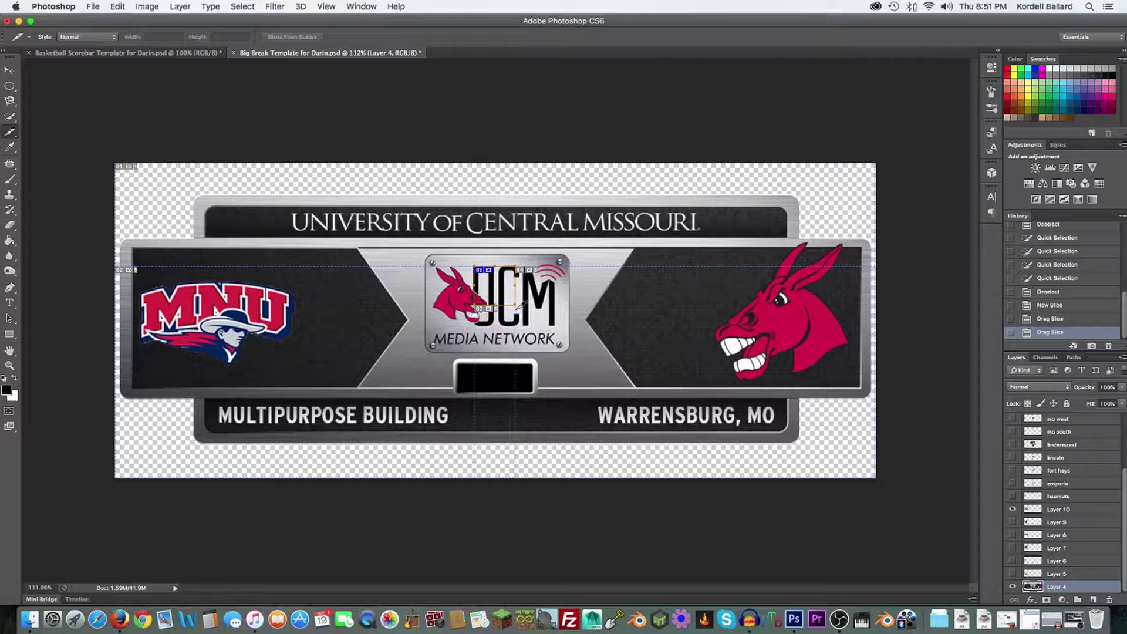
- Enlarge the slice on all four sides to about 312 × 155 px, so it encloses the UCM logo plate
left_click_drag(513, 306, 525, 355)
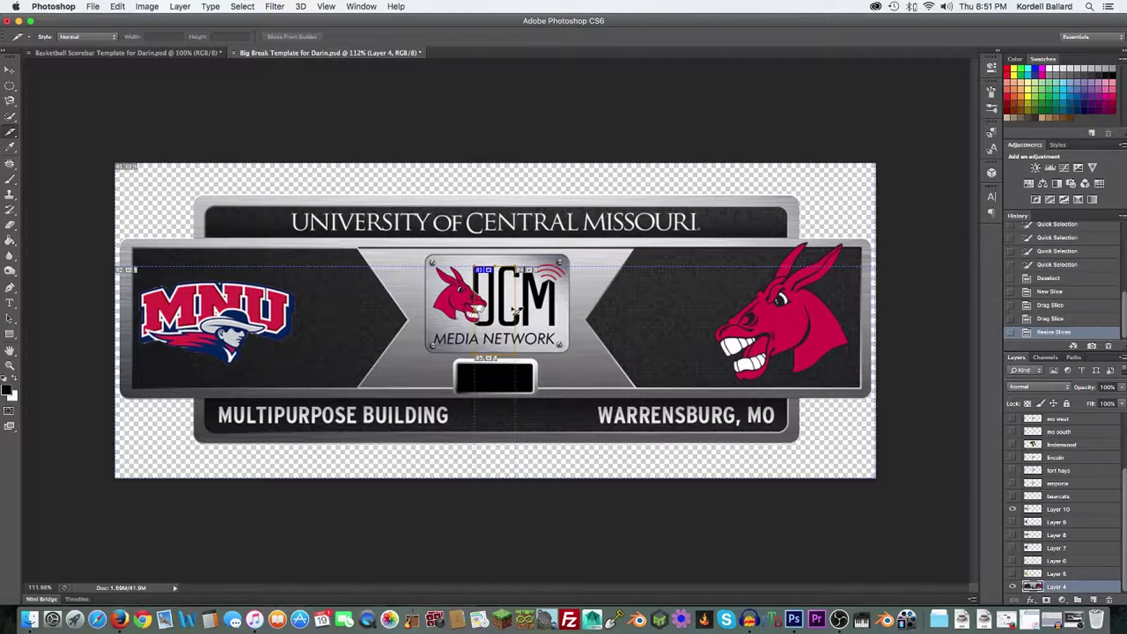
left_click_drag(514, 309, 600, 310)
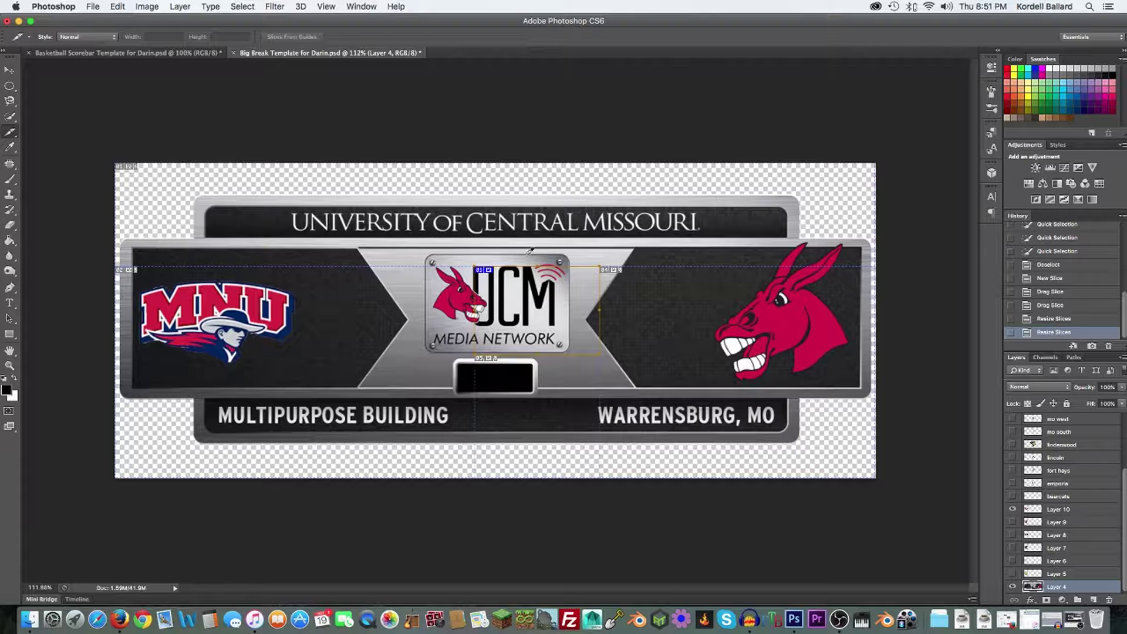
left_click_drag(536, 263, 537, 250)
left_click_drag(471, 298, 405, 301)
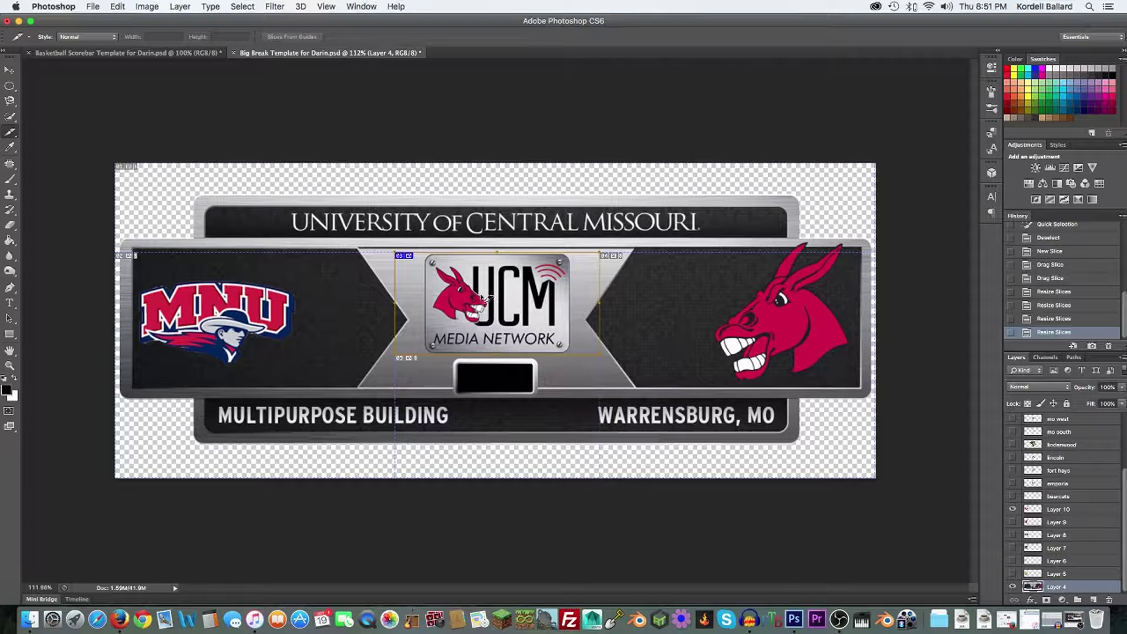
- Look at the Divide Slice settings and the Slice Options of the logo slice without changing anything
right_click(504, 287)
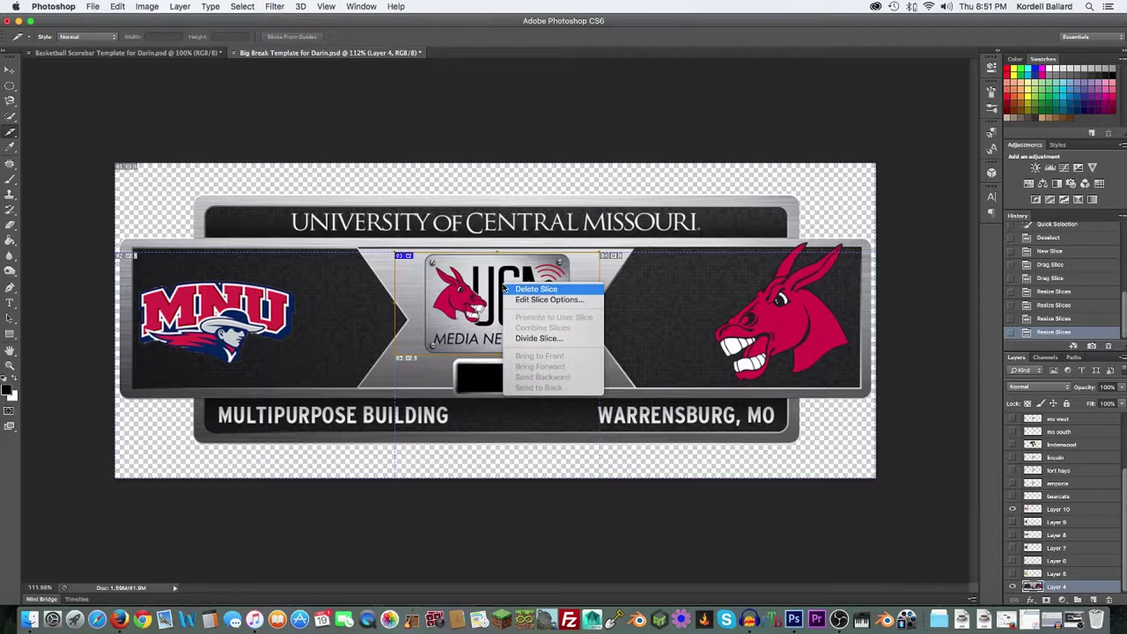
left_click(520, 338)
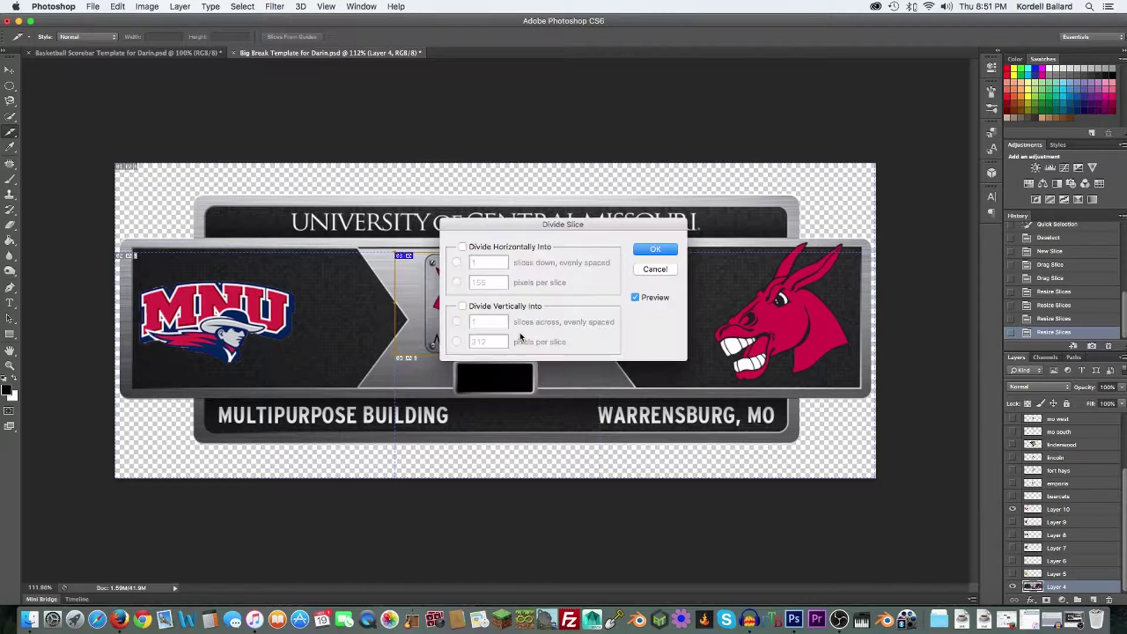
left_click(662, 248)
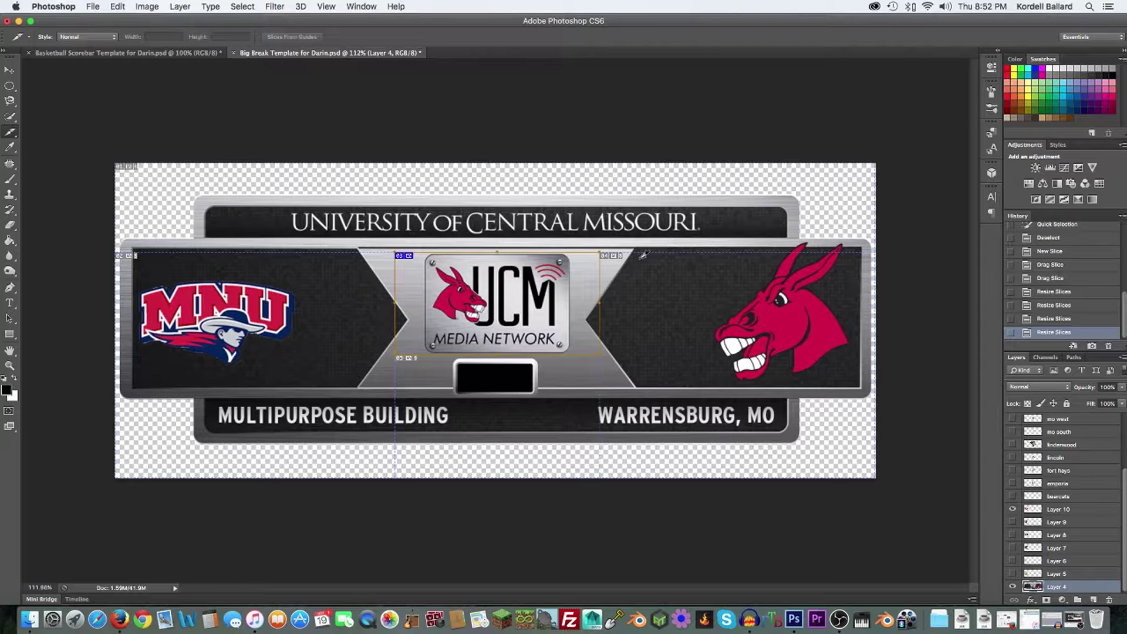
double_click(404, 258)
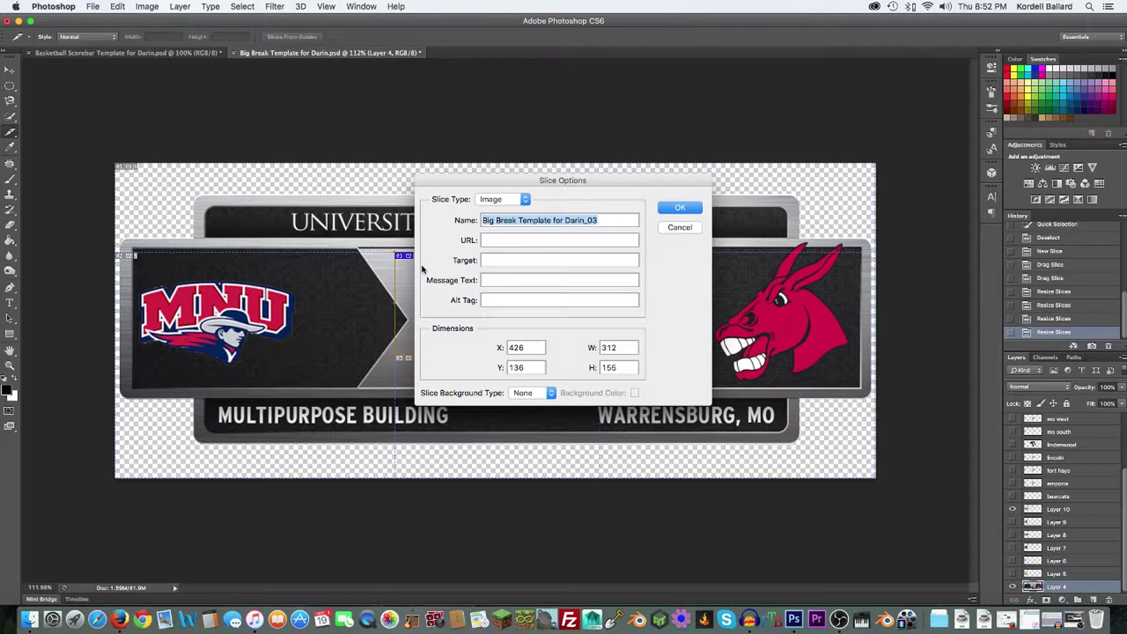
left_click(671, 229)
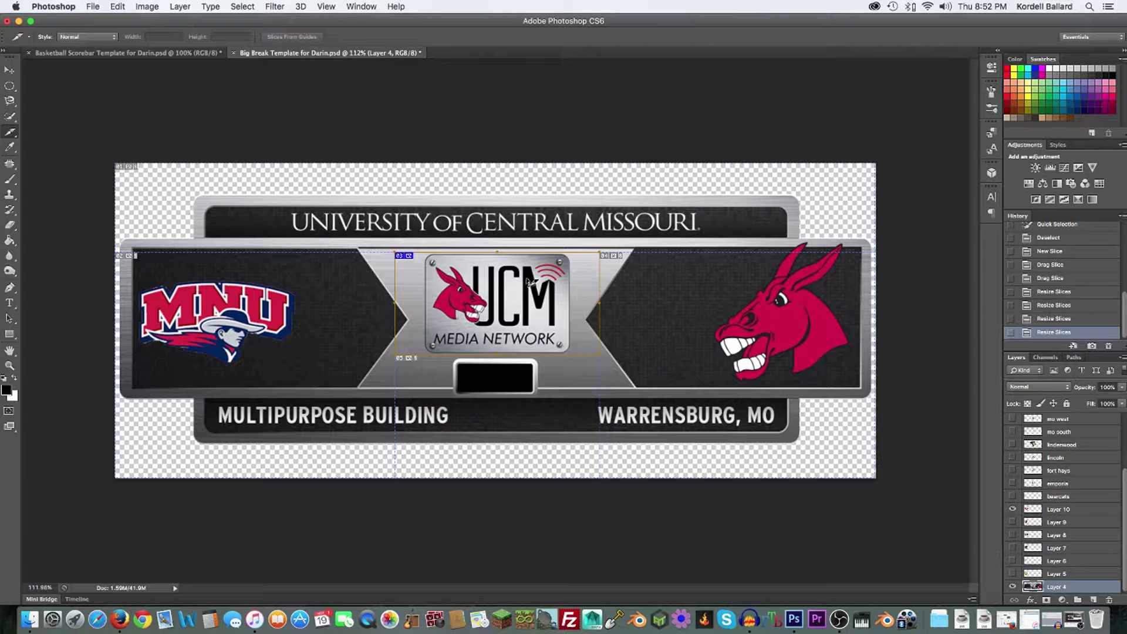
- Step the document history back to the last Quick Selection state, before the slices, and deselect the selection
left_click(10, 146)
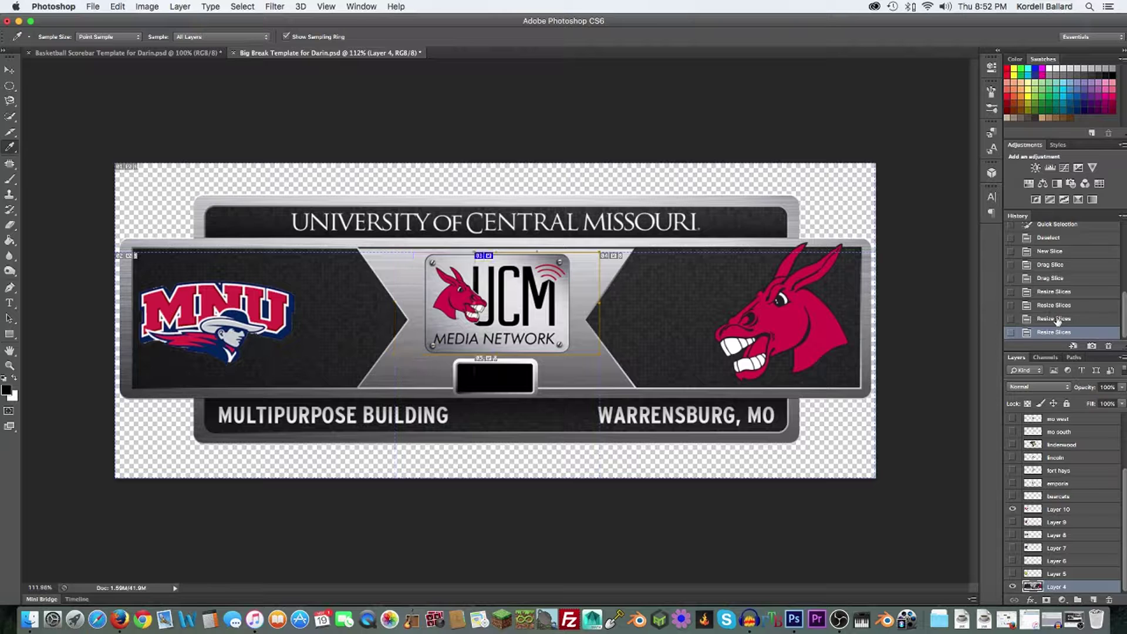
scroll(1055, 317, "up", 3)
left_click(1049, 299)
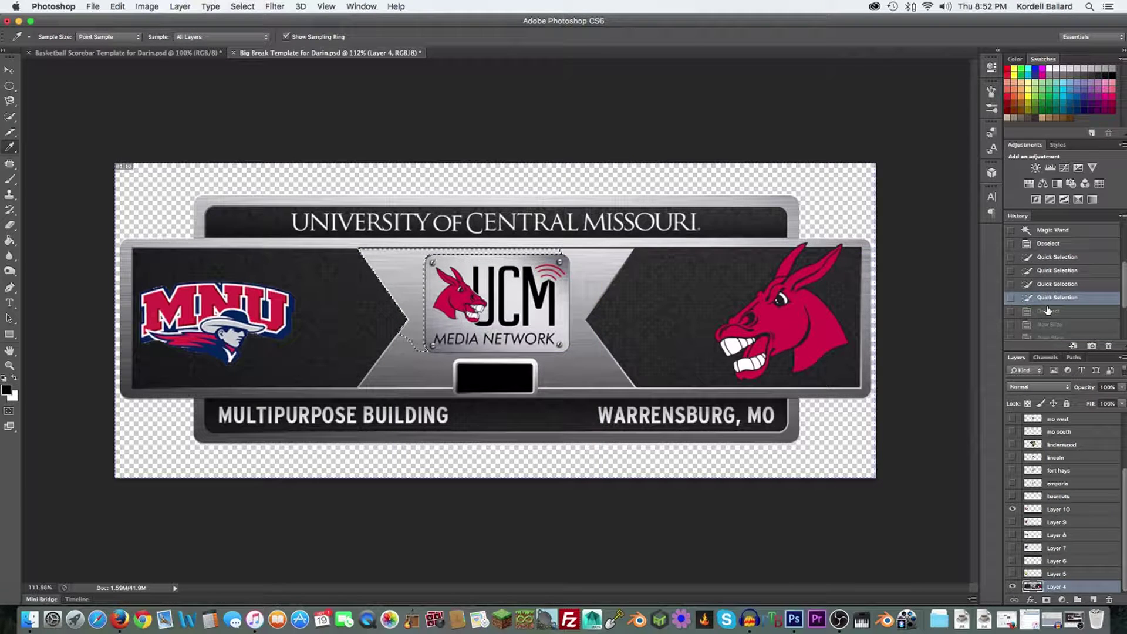
key("super+d")
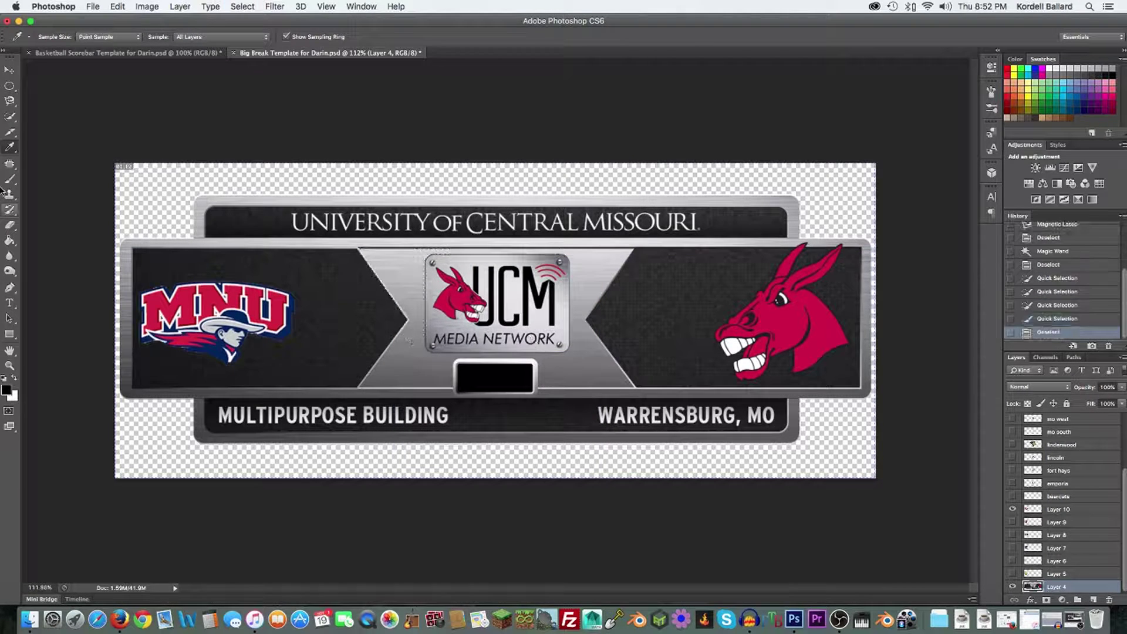
- Sample the mascot's red as the foreground colour with the Eyedropper tool
right_click(10, 148)
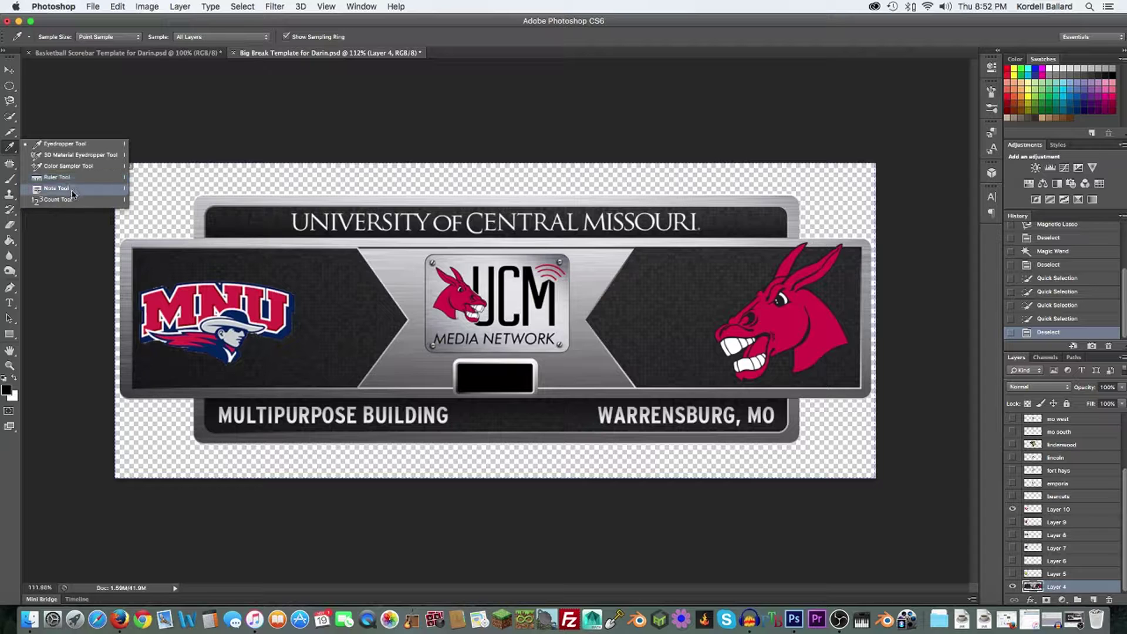
left_click(64, 144)
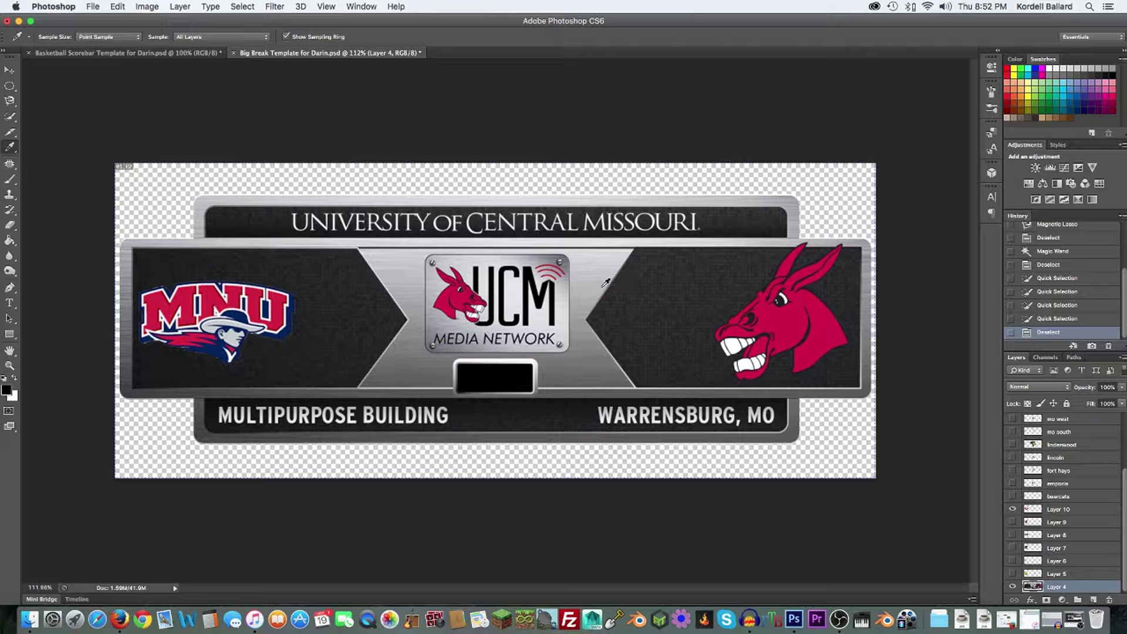
left_click(804, 319)
- Place a Color Sampler point on the silver ribbon between the MNU panel and the UCM logo plate, and adjust its position
left_click(9, 147)
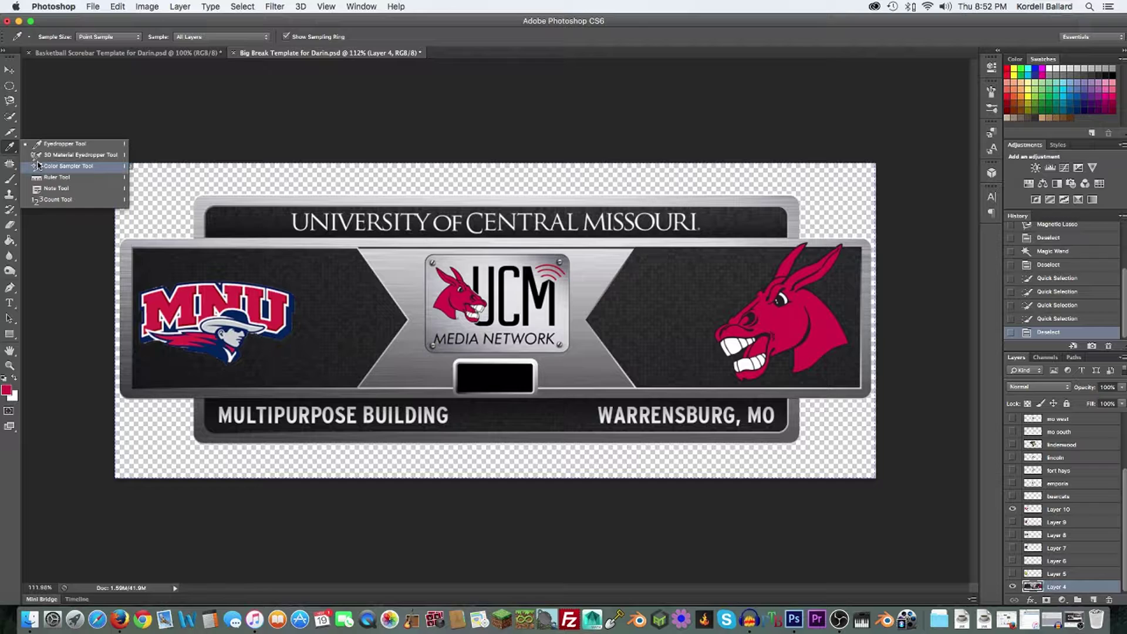
left_click(39, 155)
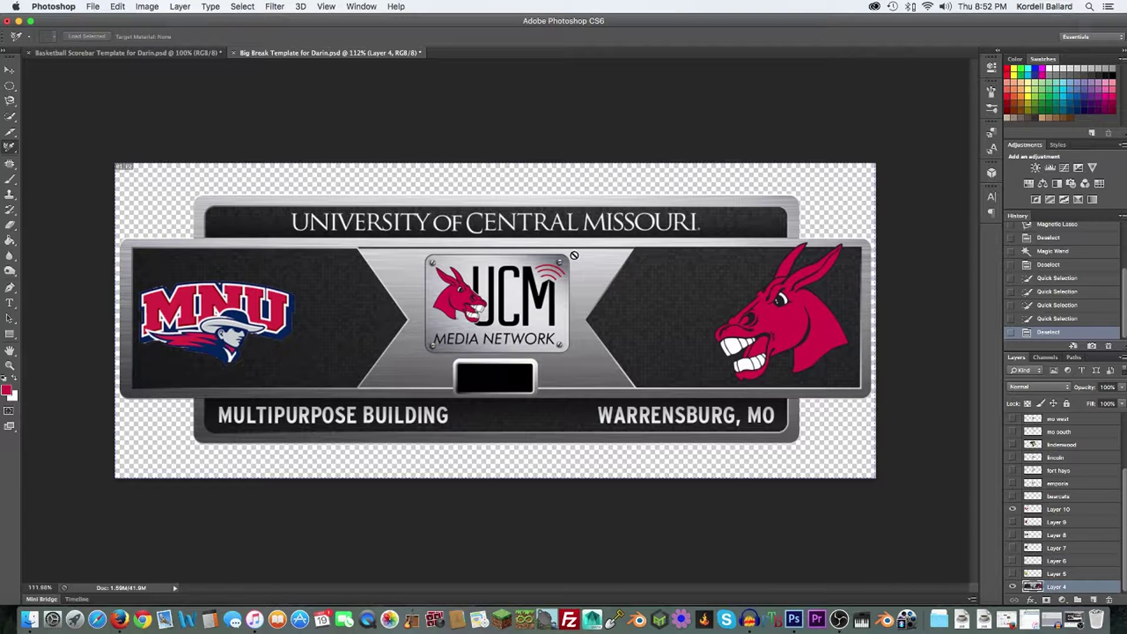
left_click(10, 148)
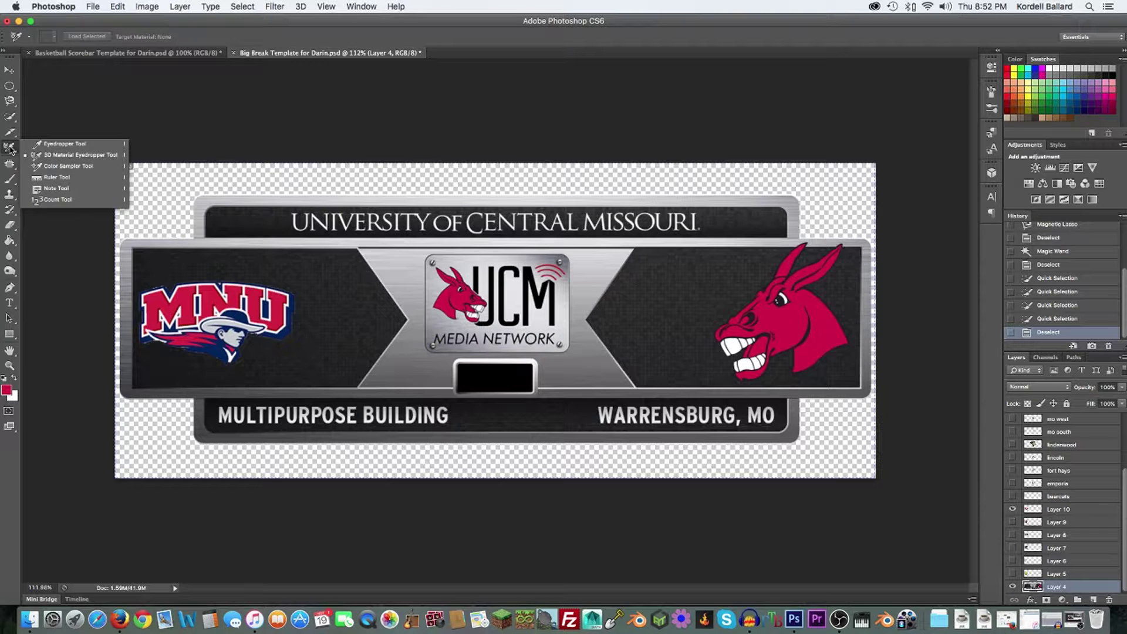
left_click(37, 166)
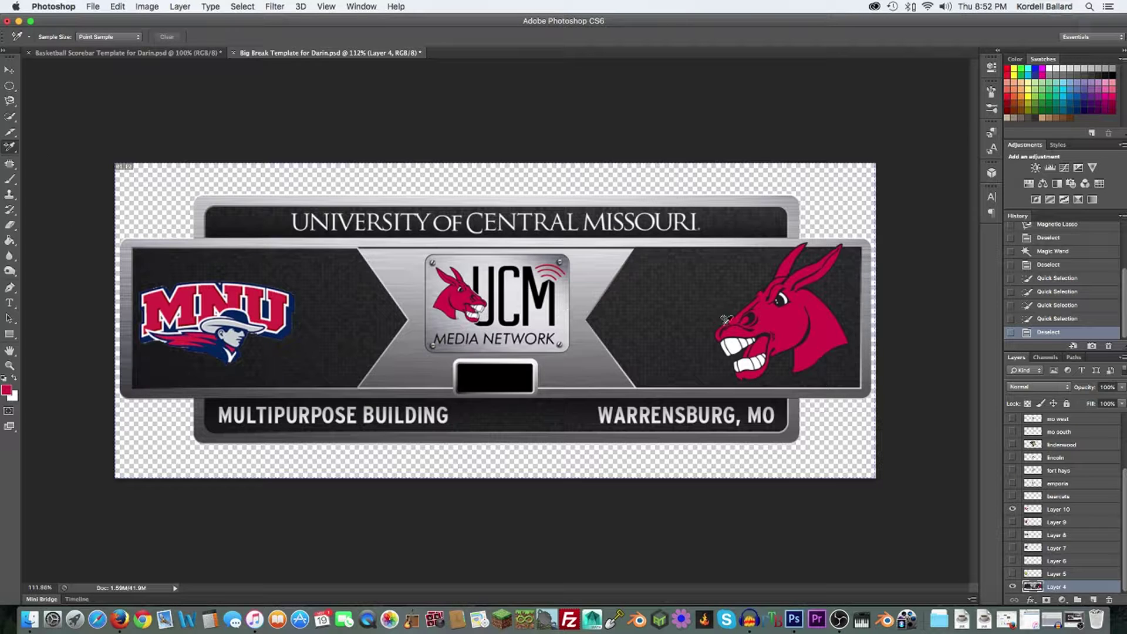
left_click(382, 273)
left_click(381, 274)
left_click(383, 276)
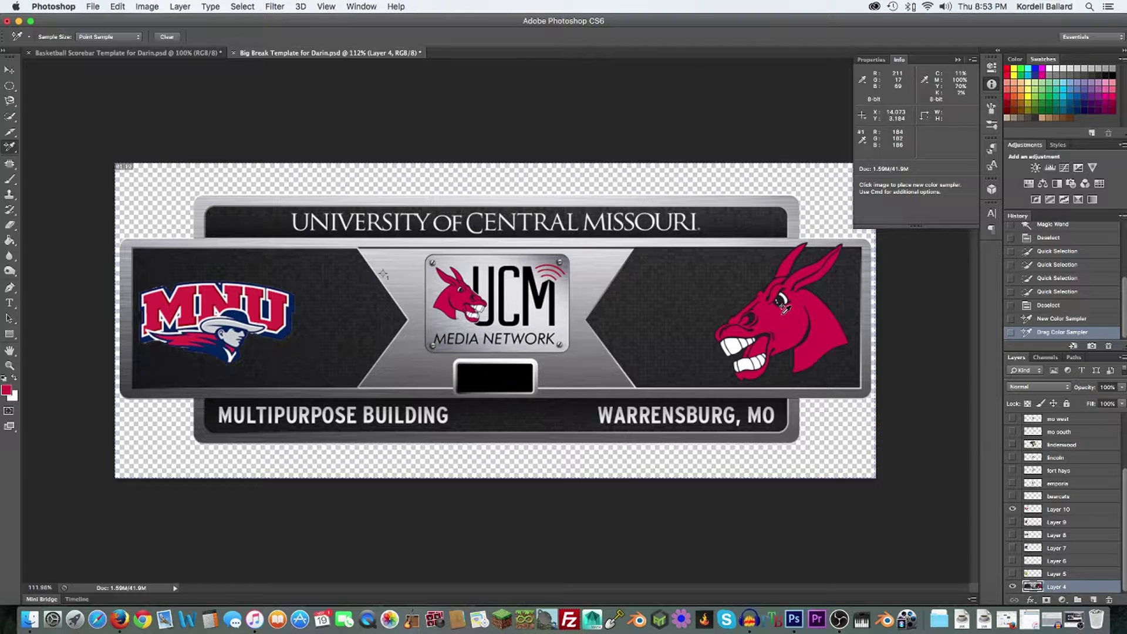
- Measure from above the MNU logo across the UCM plate, and from the plate's right edge toward the mascot, with the Ruler tool
left_click(9, 149)
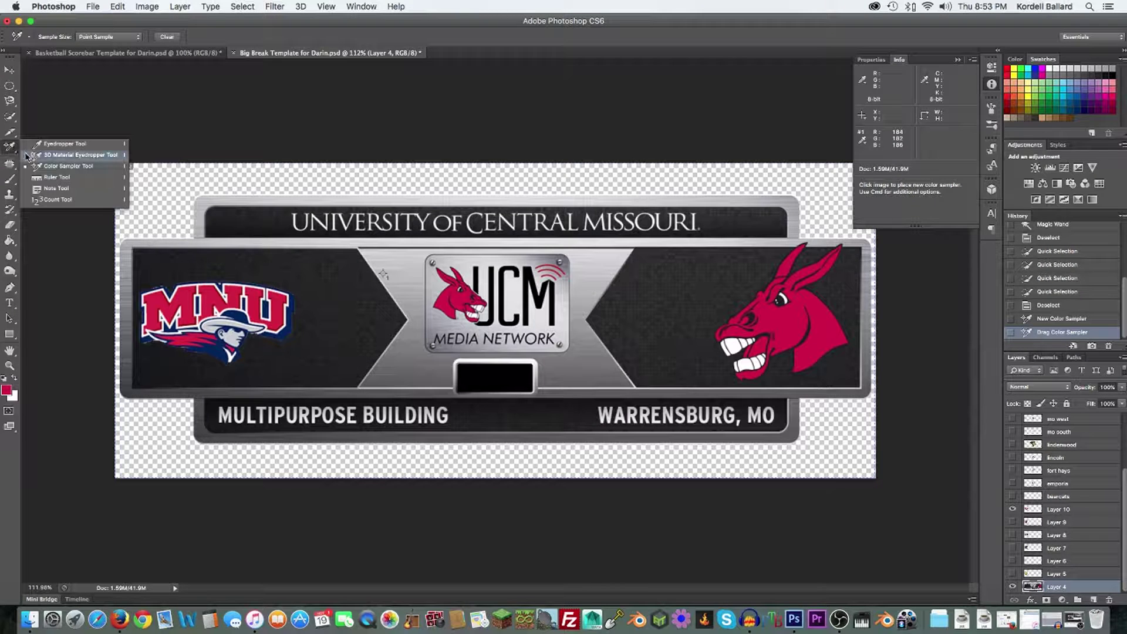
left_click(35, 184)
mouse_move(230, 278)
left_mouse_down()
mouse_move(611, 343)
mouse_move(598, 336)
left_mouse_up()
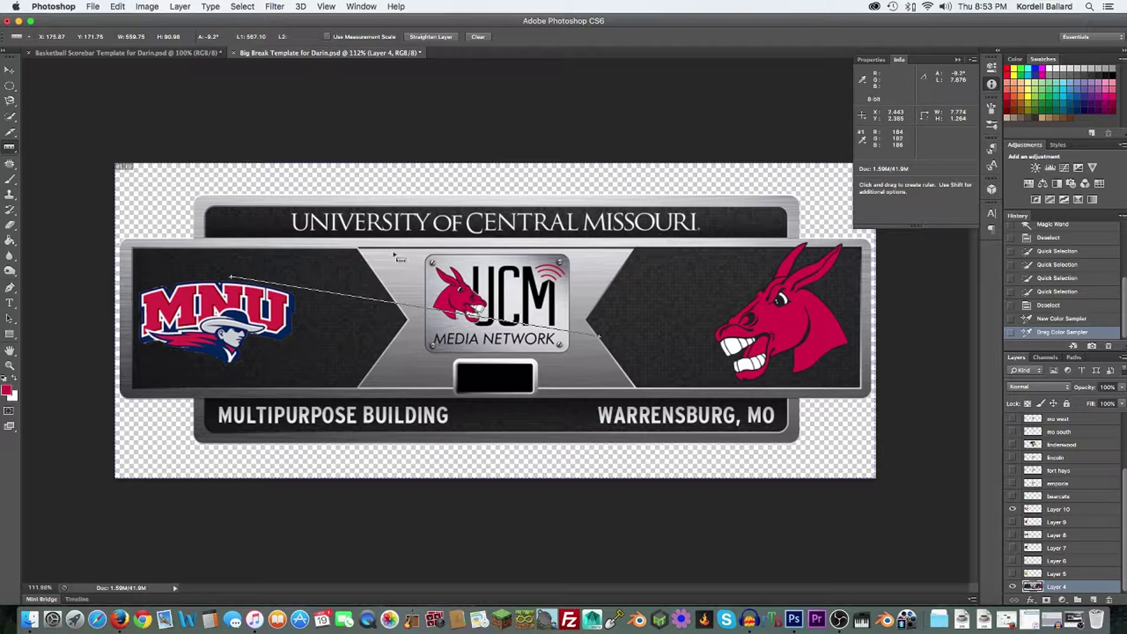
left_click(961, 62)
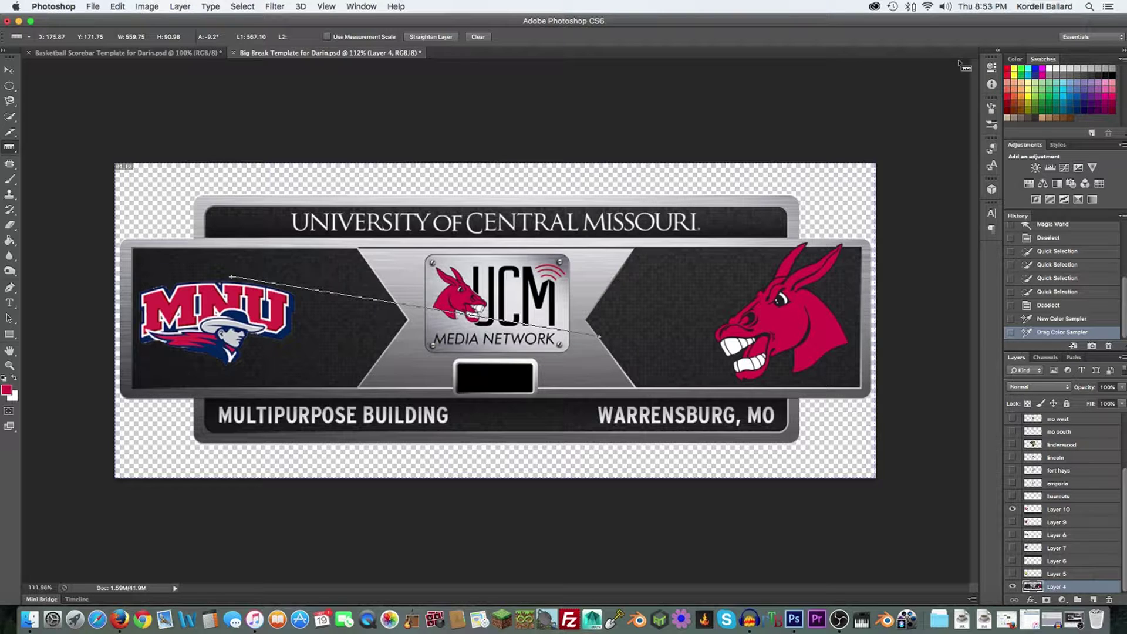
left_click_drag(561, 280, 698, 274)
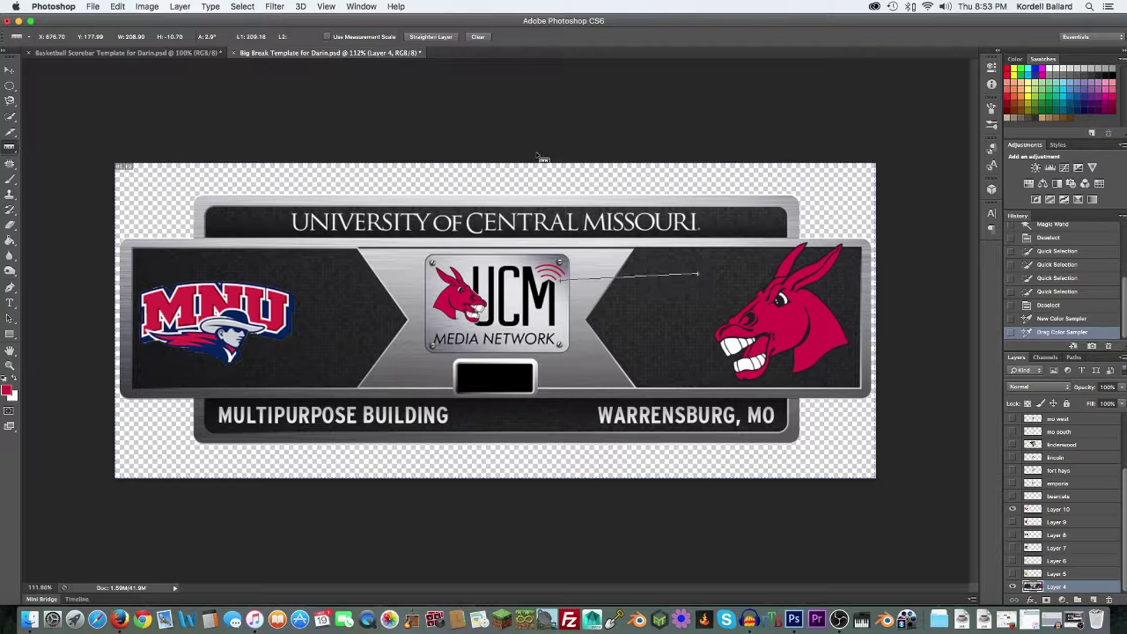
- Step the document history back to the Deselect state, before the color sampler was placed
left_click(1050, 307)
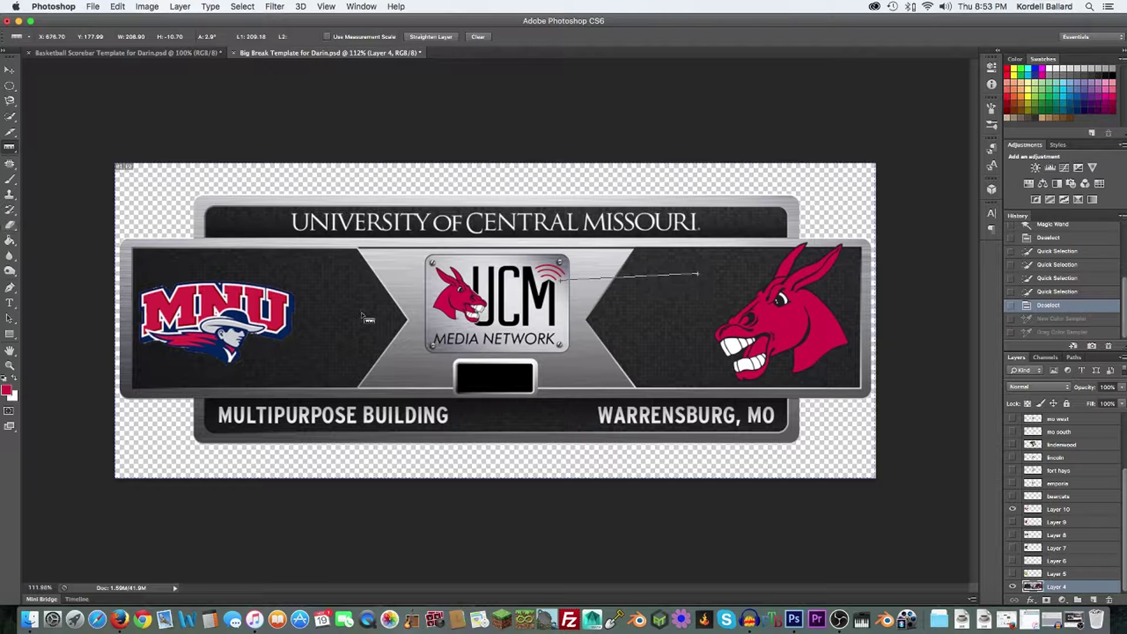
left_click(8, 66)
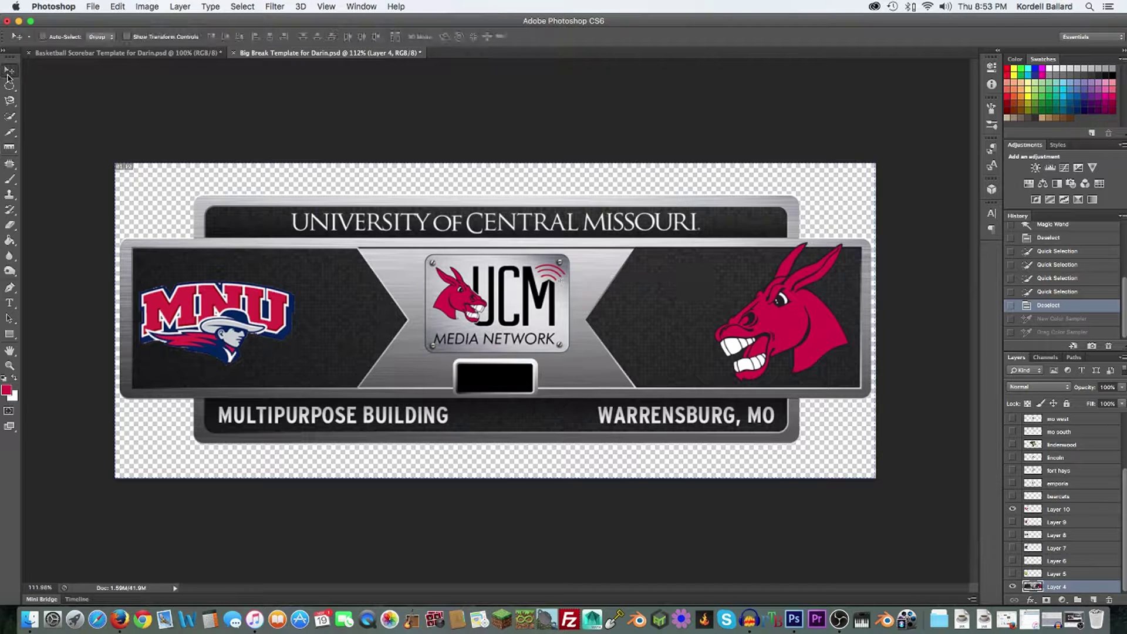
left_click(8, 150)
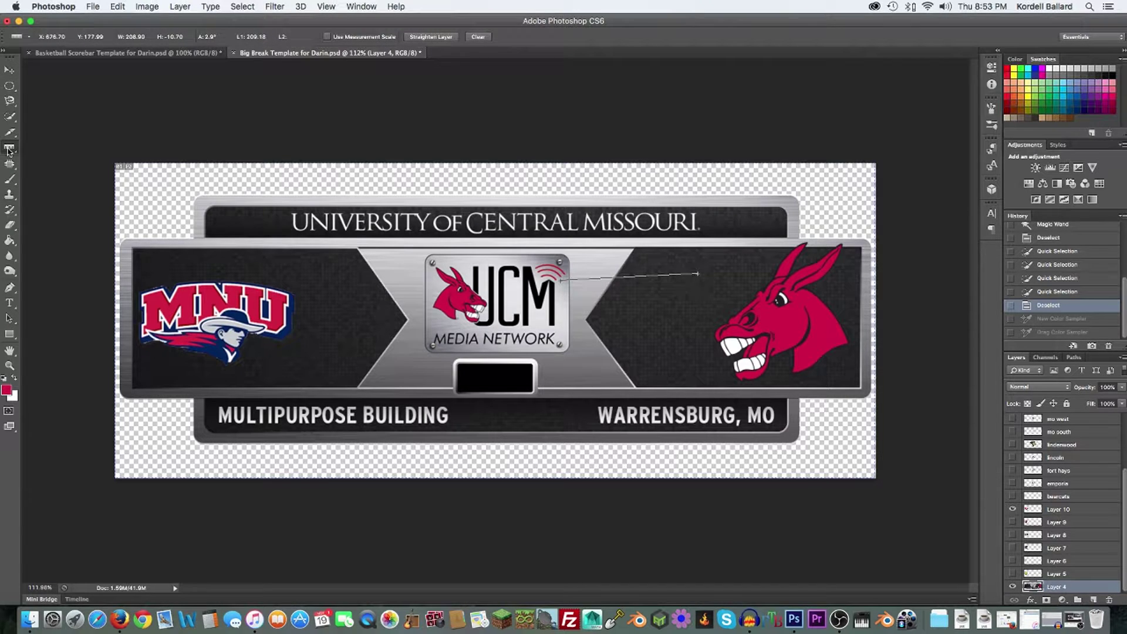
- Add a blank note in the transparent area at the banner's upper-left corner, and collapse the notes view
left_click_drag(8, 150, 55, 195)
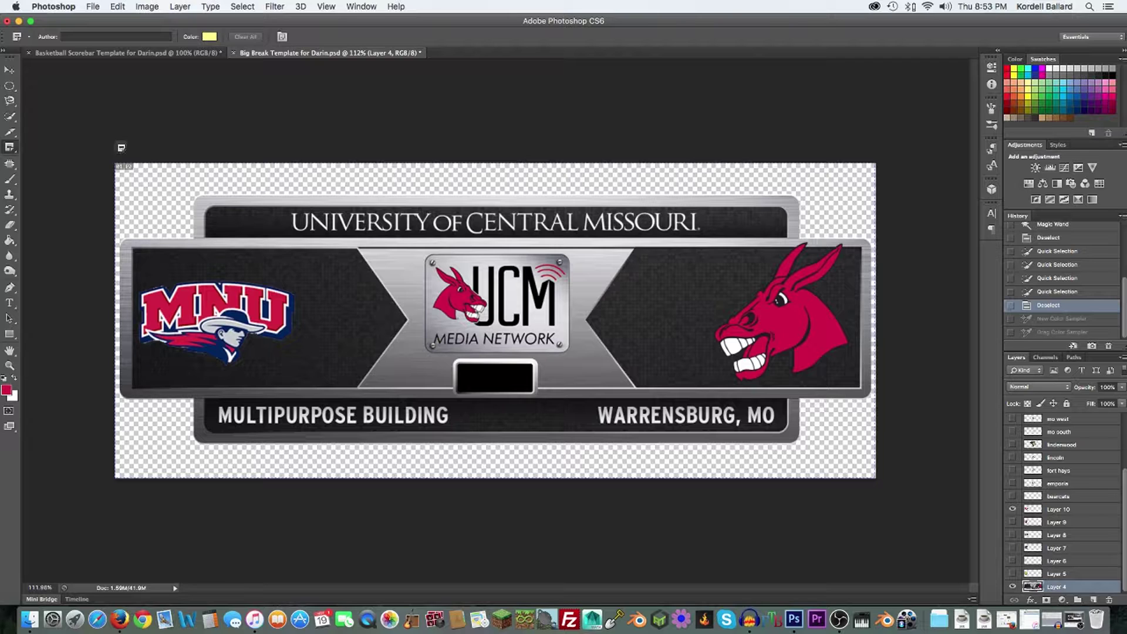
left_click(147, 196)
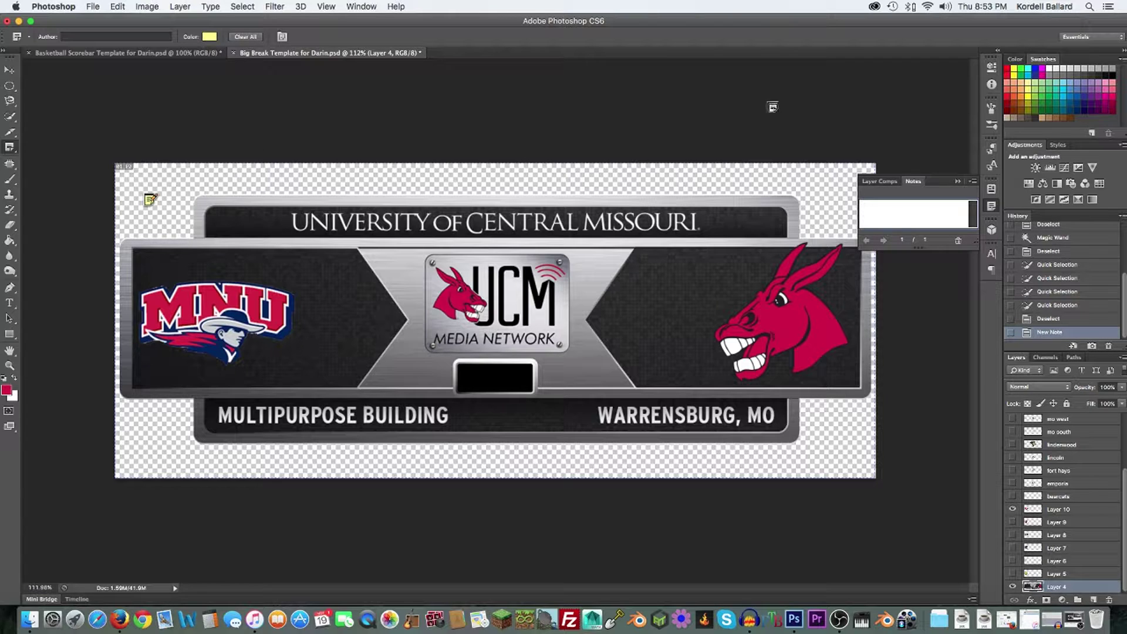
left_click(958, 182)
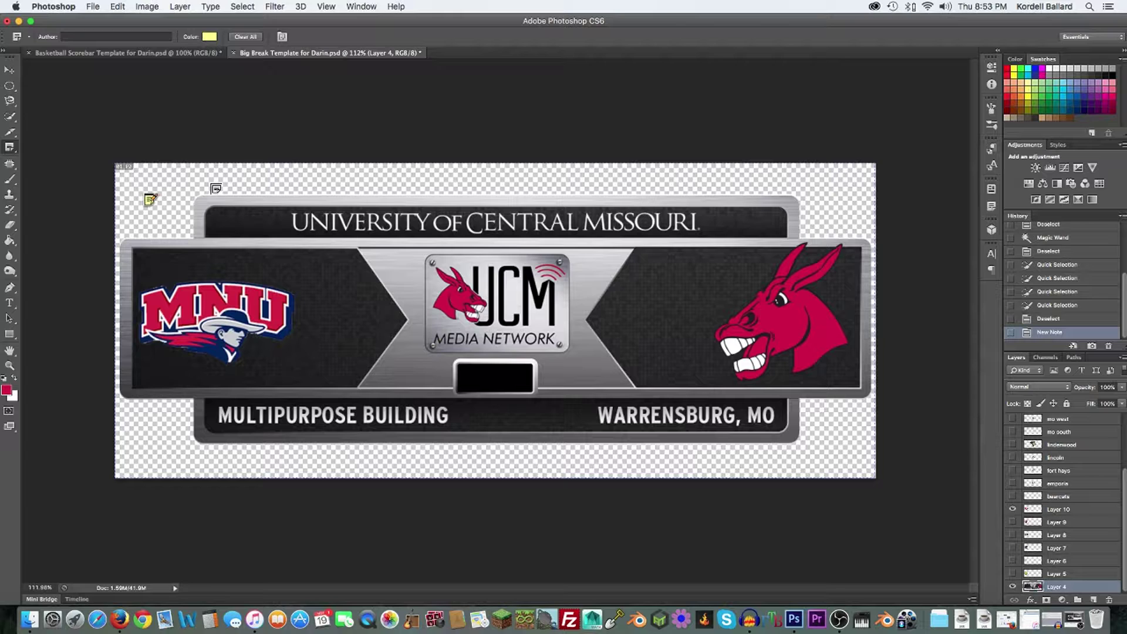
- Try to delete the note with the Move tool active, and undo the resulting layer deletion
key("v")
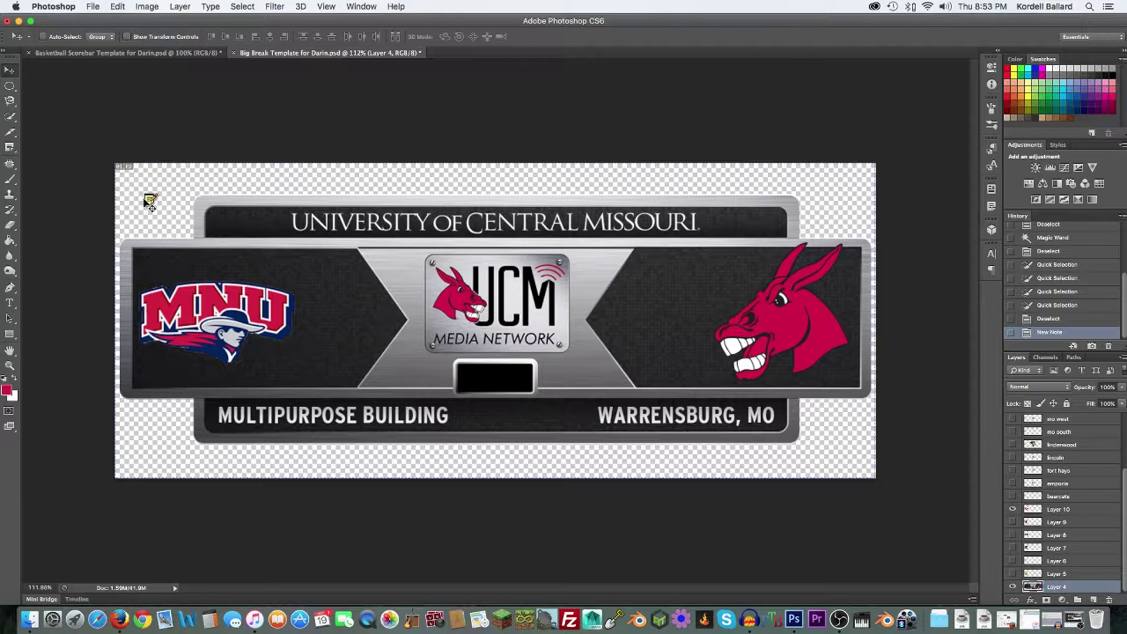
key("Delete")
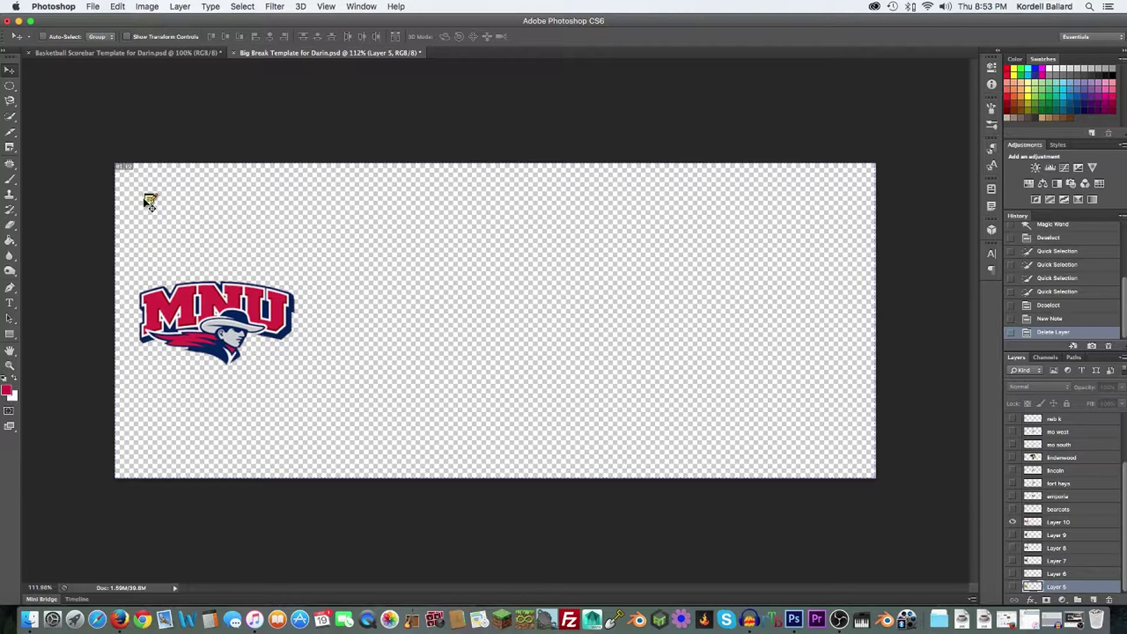
key("ctrl+z")
- Move the note slightly within the transparent area at the banner's upper-left corner, and delete it
left_click_drag(149, 201, 154, 205)
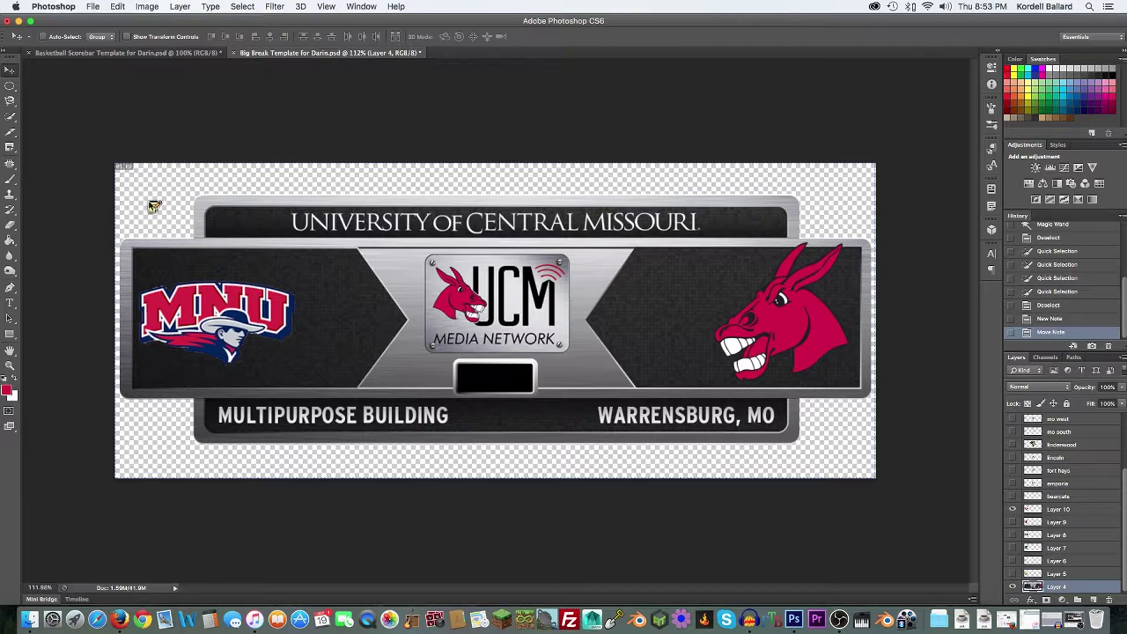
right_click(152, 206)
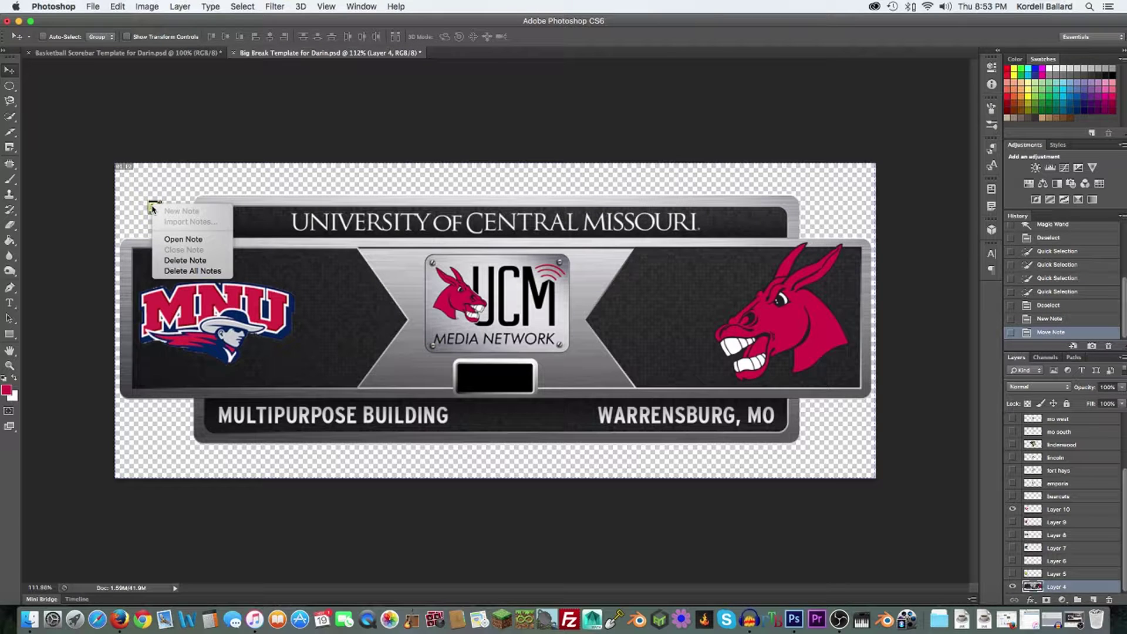
left_click(159, 260)
left_click(645, 211)
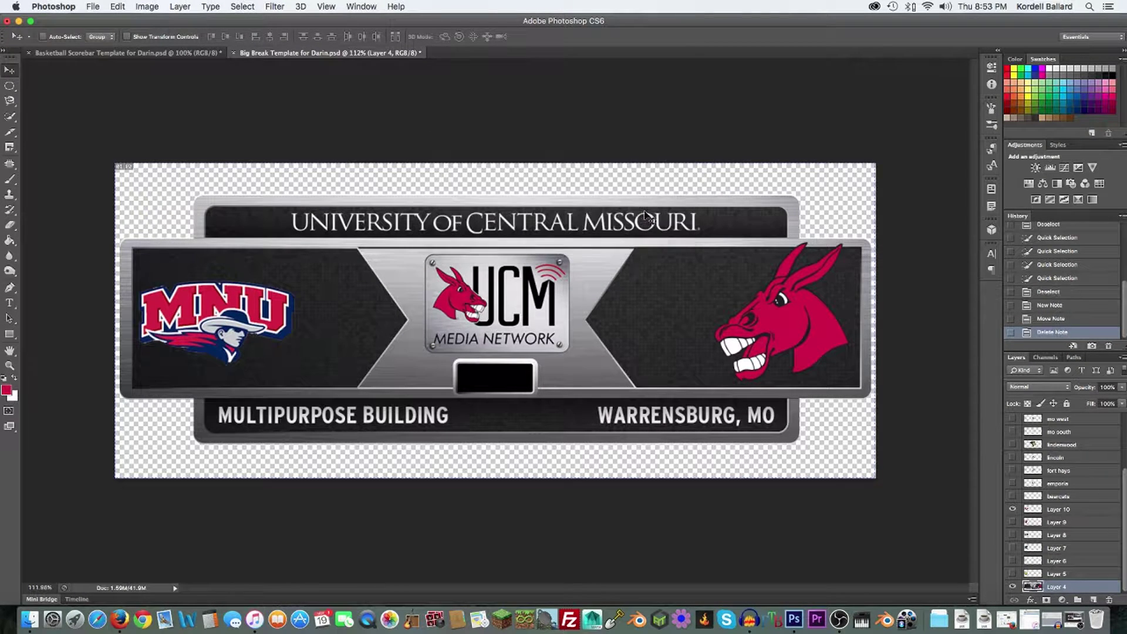
- Place Count tool markers on the MNU logo, mascot, UCM plate, lower bar and dark panel beside the mascot, keeping Count Group 1
left_click(15, 149)
left_click_drag(15, 149, 78, 201)
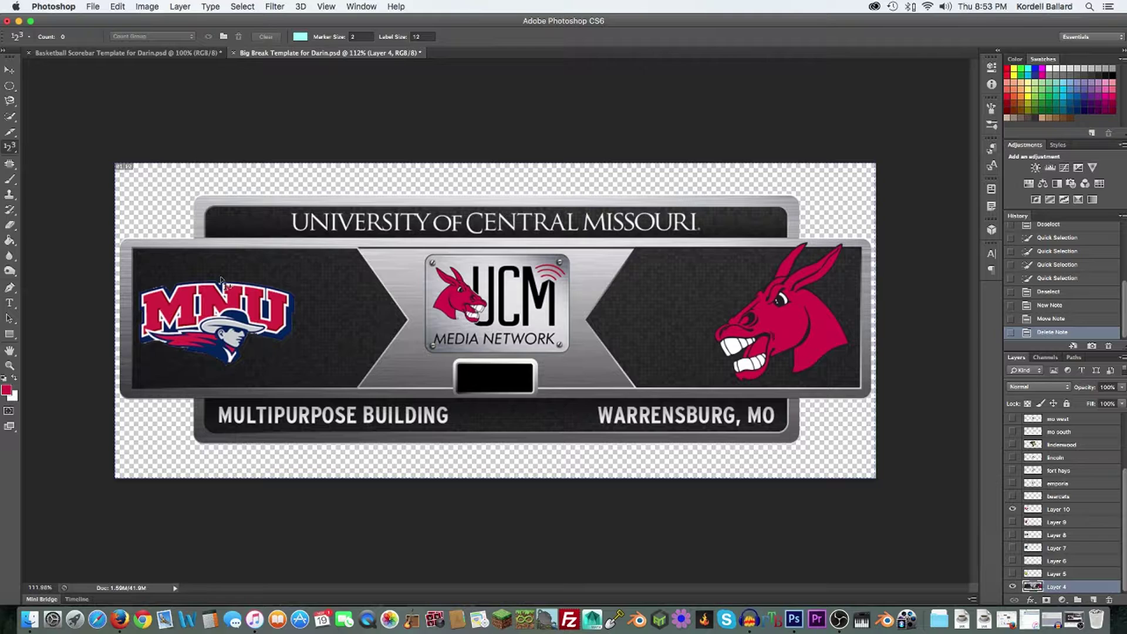
left_click(247, 305)
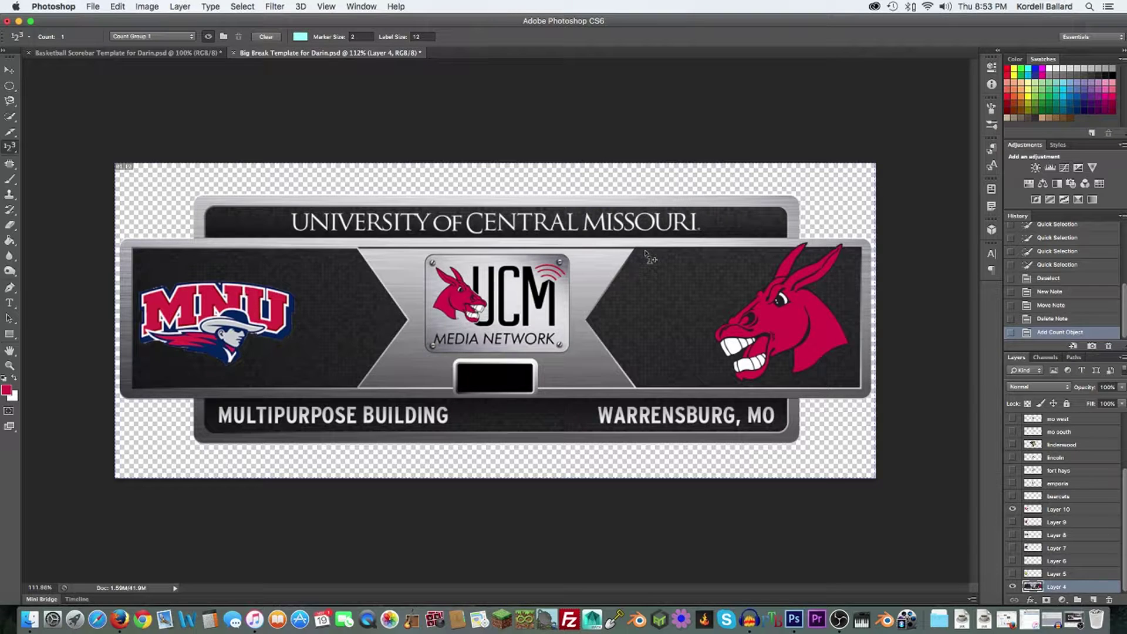
left_click(776, 326)
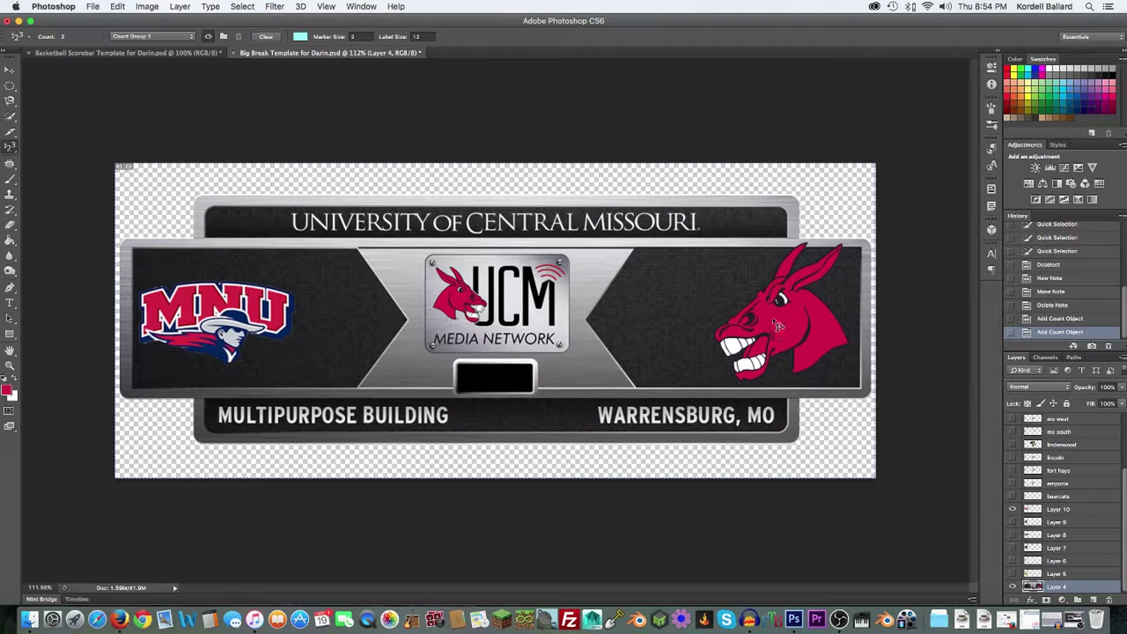
left_click(499, 296)
left_click(500, 415)
left_click(630, 297)
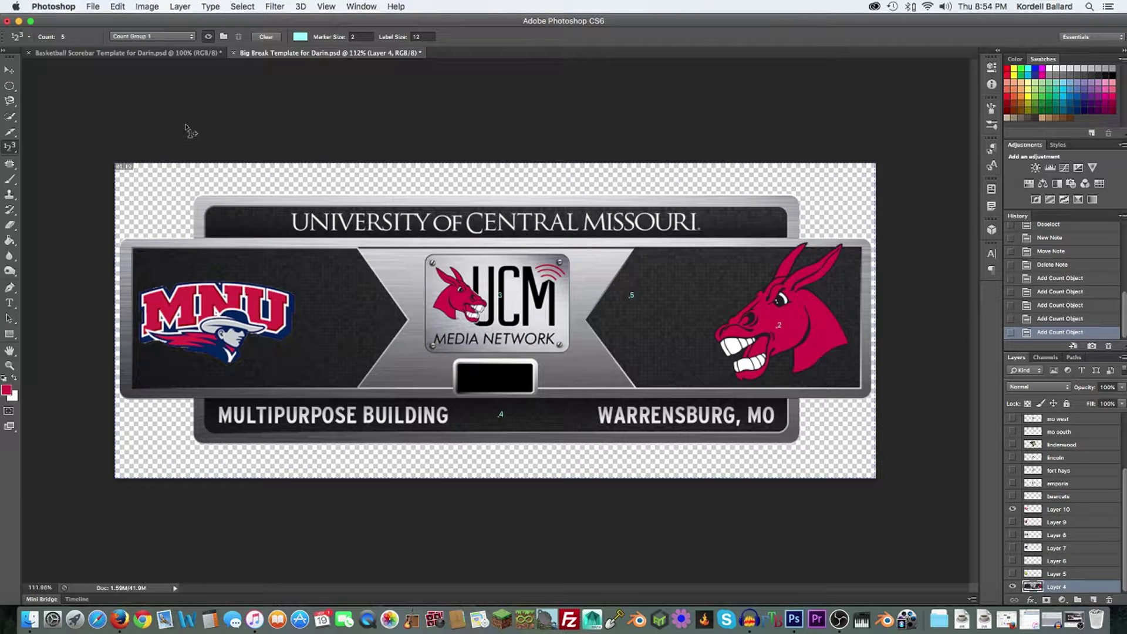
left_click(180, 38)
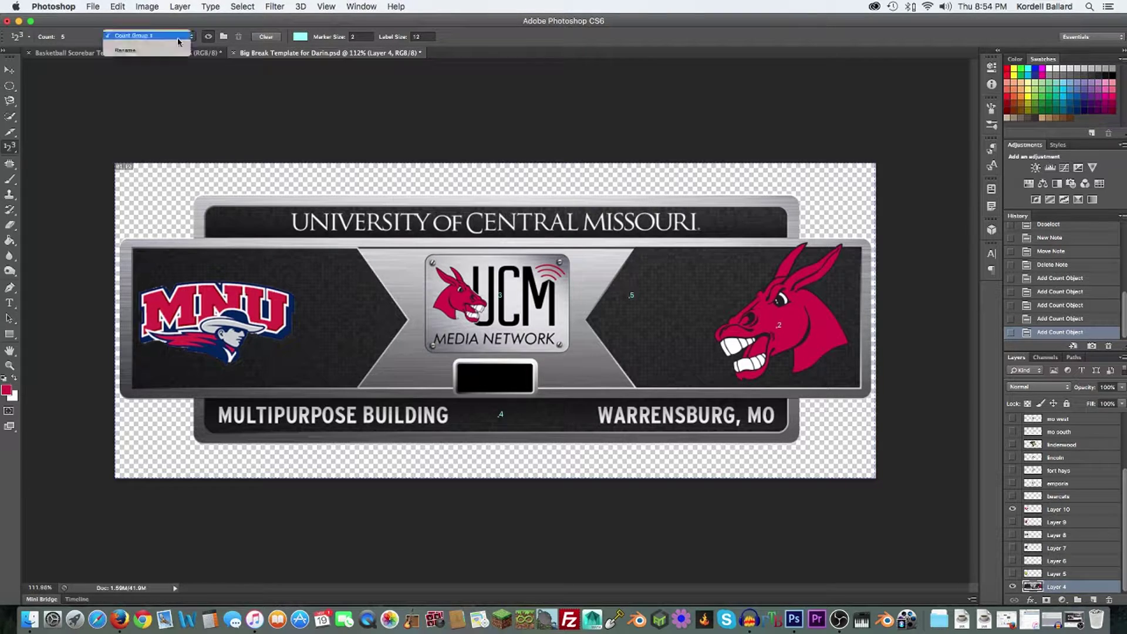
left_click(178, 41)
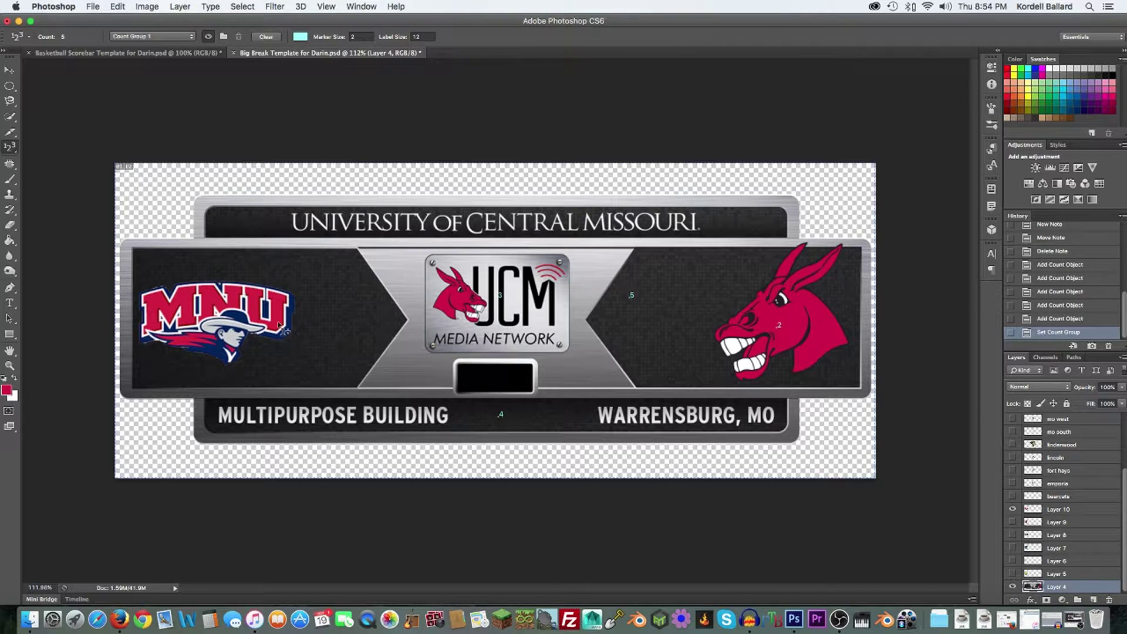
- Try the Spot Healing Brush with Create Texture on the crease marks at the corner of the mascot's mouth, and undo the stroke
left_click(11, 150)
left_click(11, 149)
left_click(10, 163)
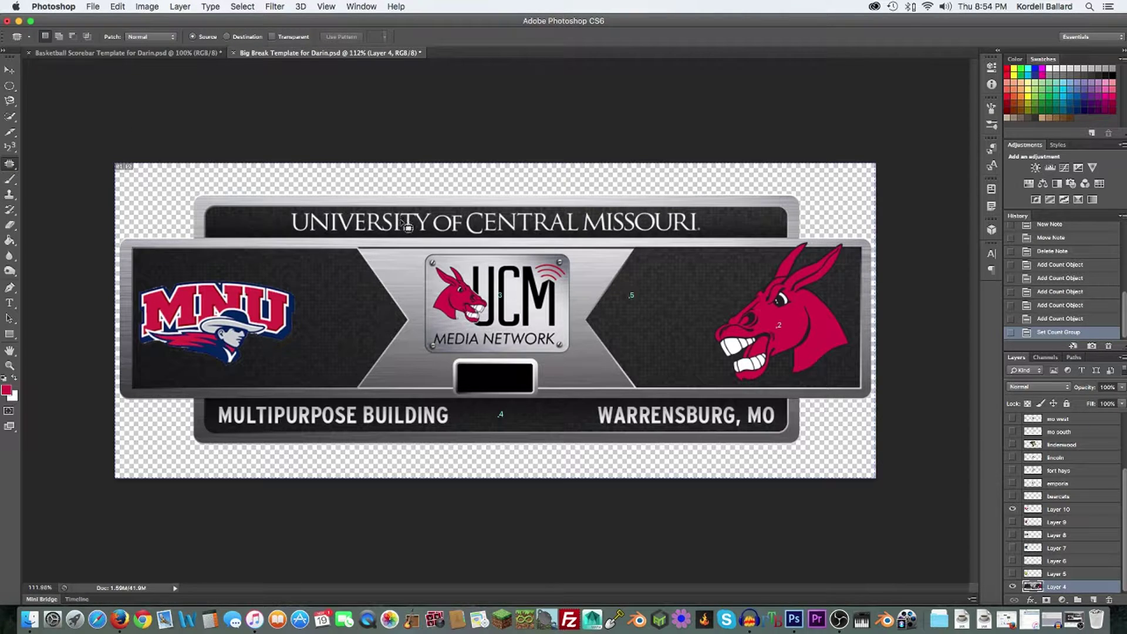
left_click(13, 164)
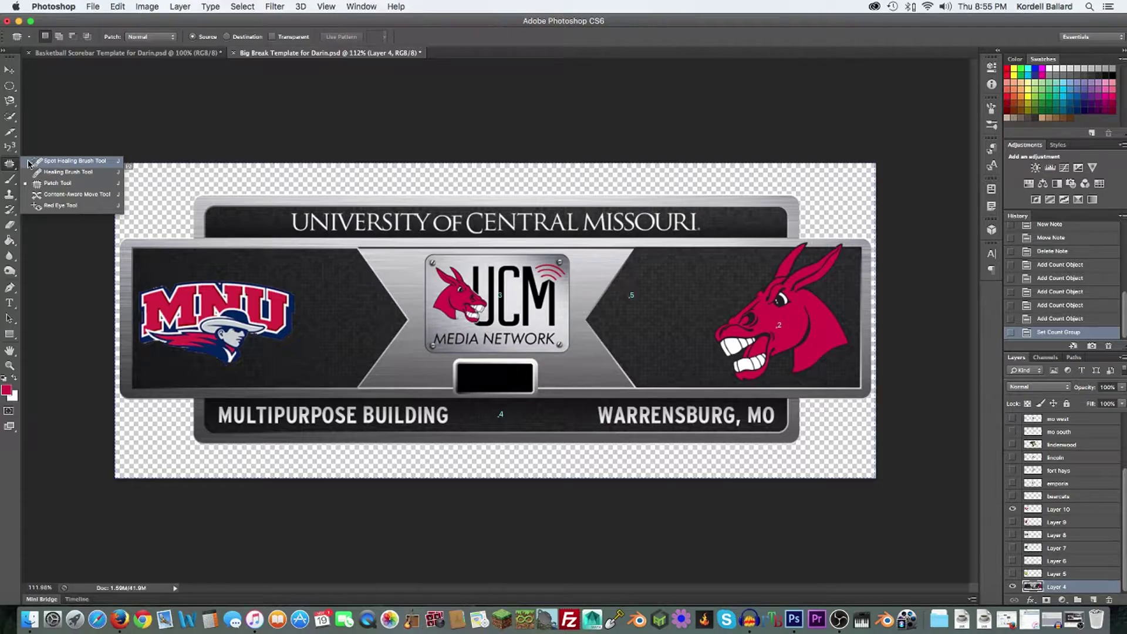
left_click(28, 162)
scroll(780, 354, "up", 10)
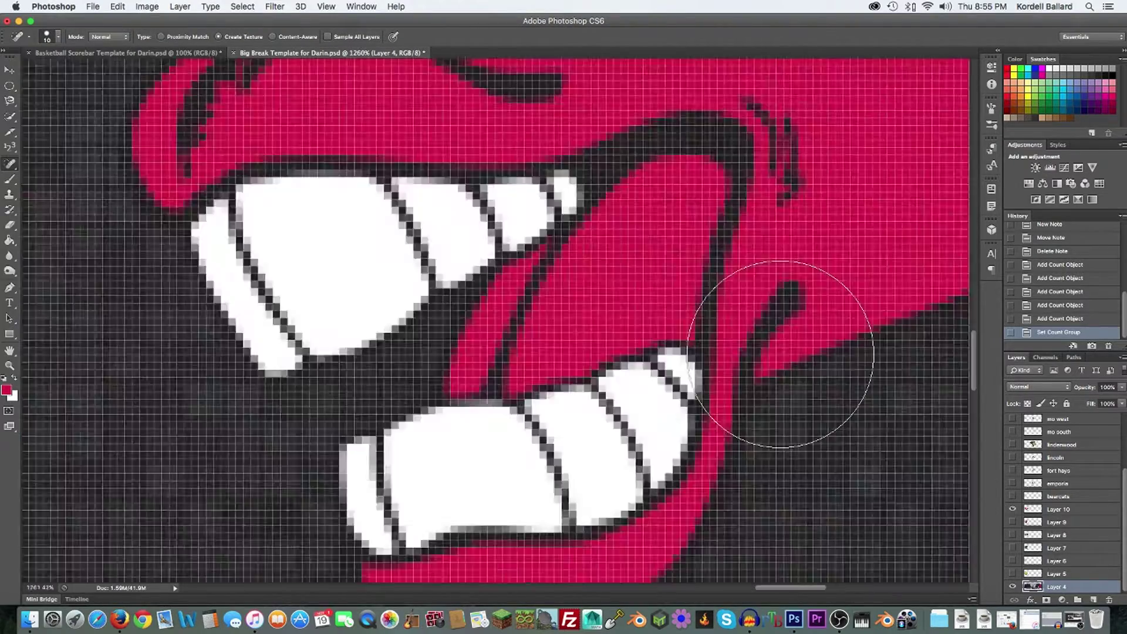
scroll(780, 354, "down", 5)
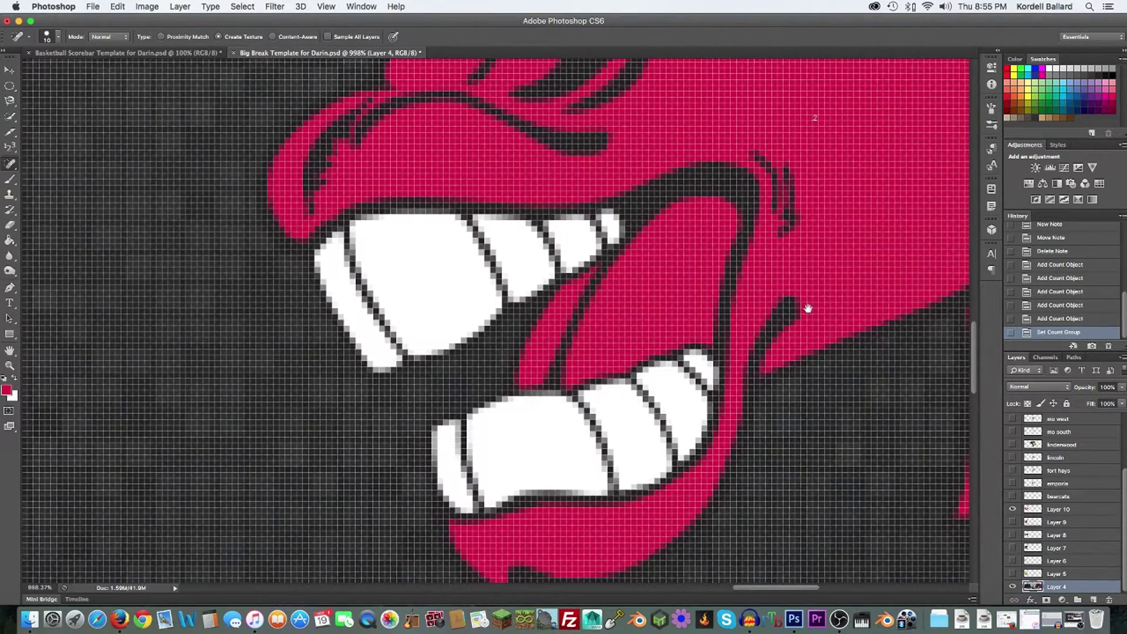
scroll(804, 307, "right", 10)
scroll(805, 307, "up", 5)
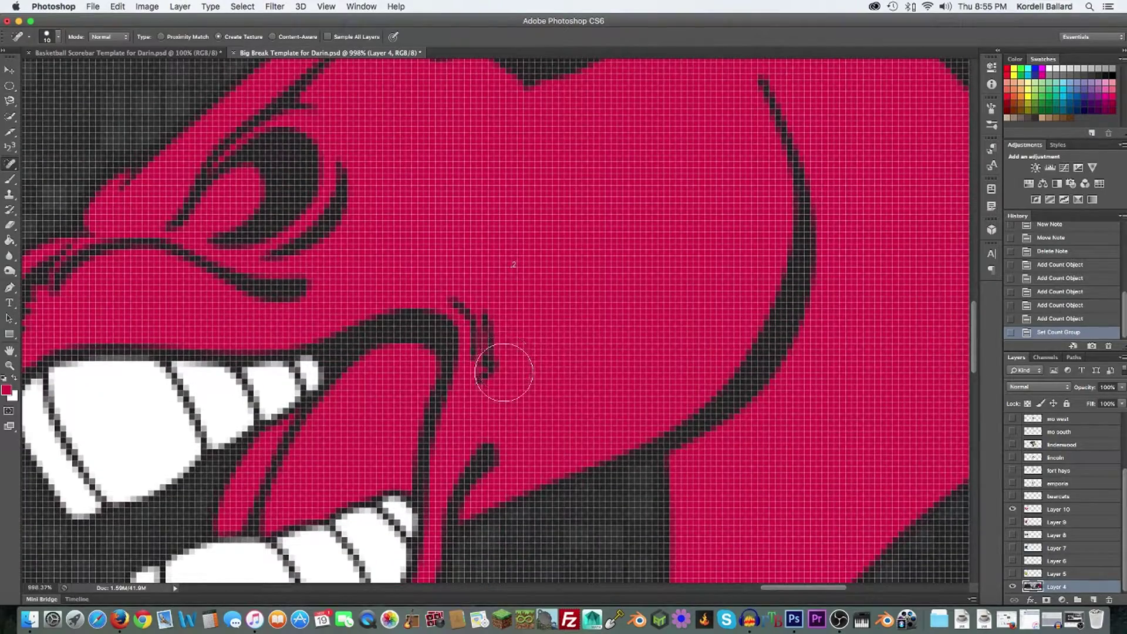
left_click_drag(499, 364, 472, 302)
scroll(584, 397, "down", 6)
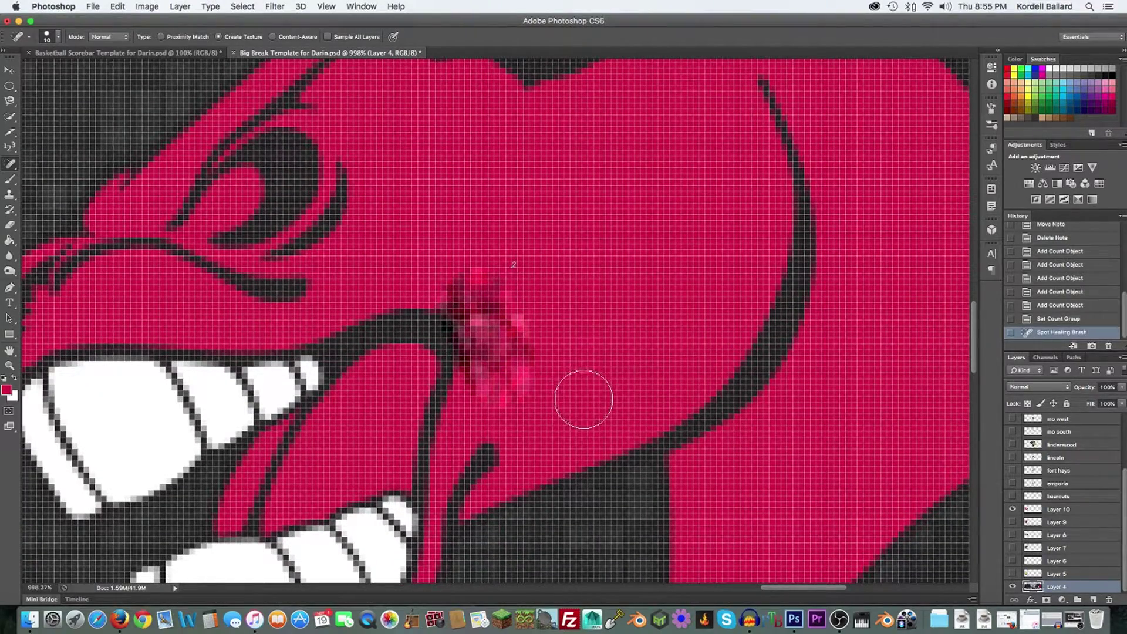
scroll(652, 386, "up", 3)
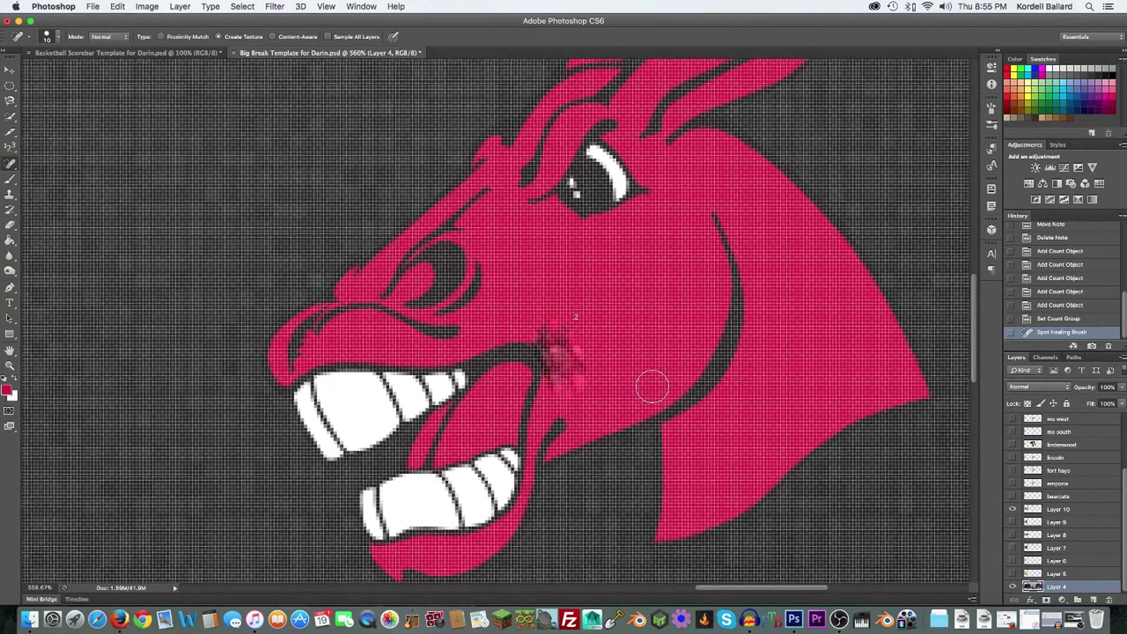
key("super+z")
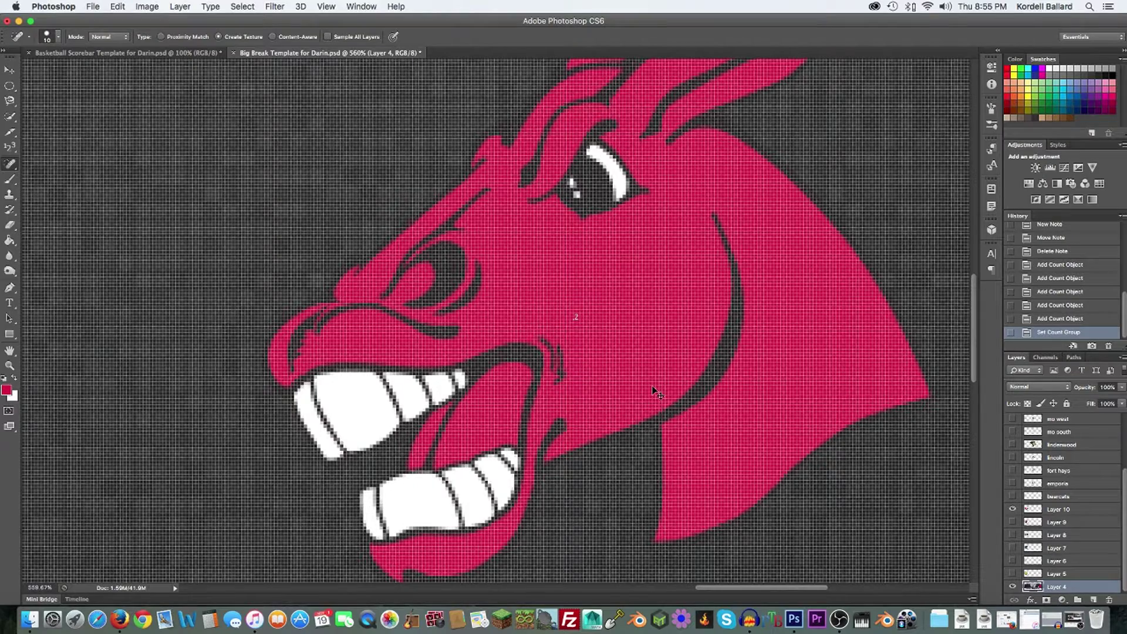
- Switch the Spot Healing Brush to Content-Aware, try it over the same crease marks beside the mascot's mouth, and undo the stroke
left_click(57, 35)
left_click(177, 36)
left_click(273, 37)
left_click_drag(558, 364, 551, 336)
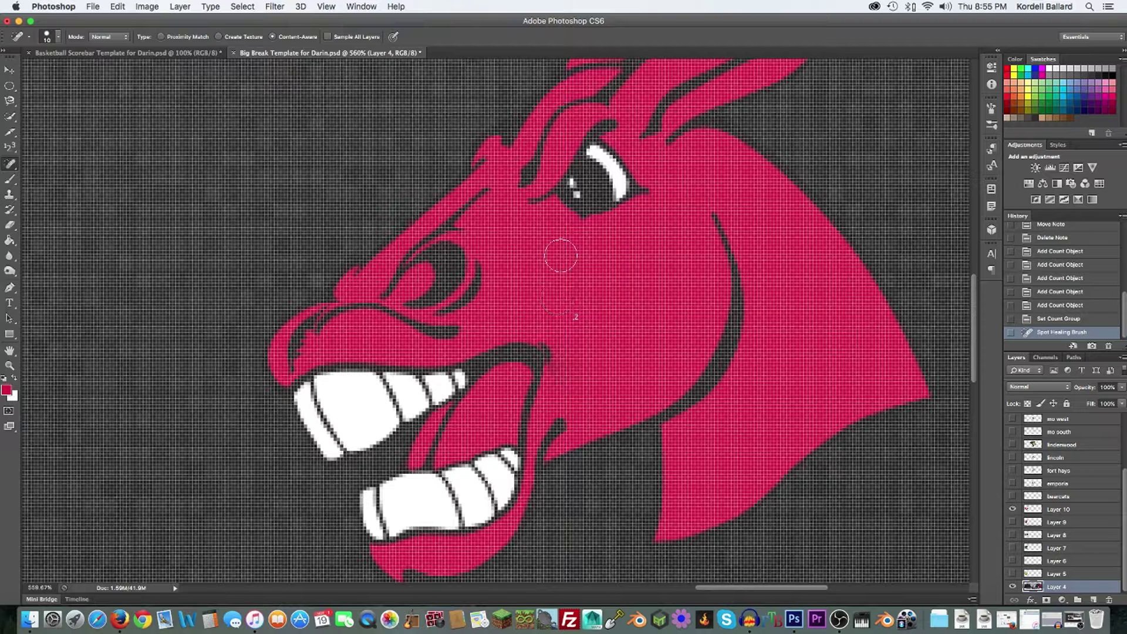
key("super+z")
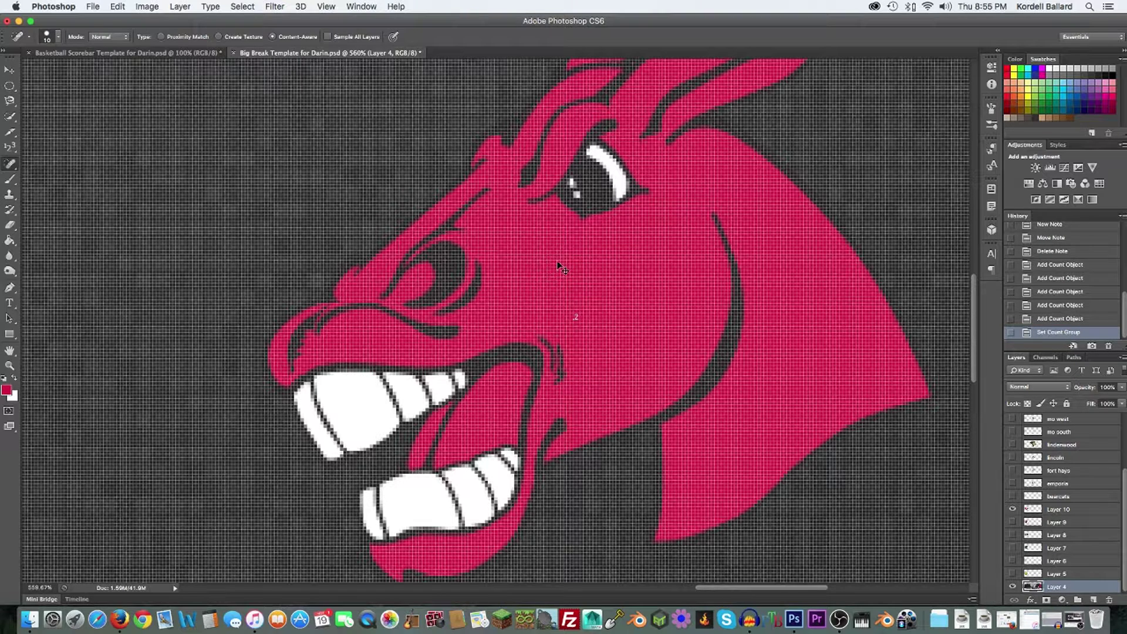
- Set the healing brush size to 4 px and paint over the crease marks at the corner of the mascot's mouth in several strokes
left_click(59, 37)
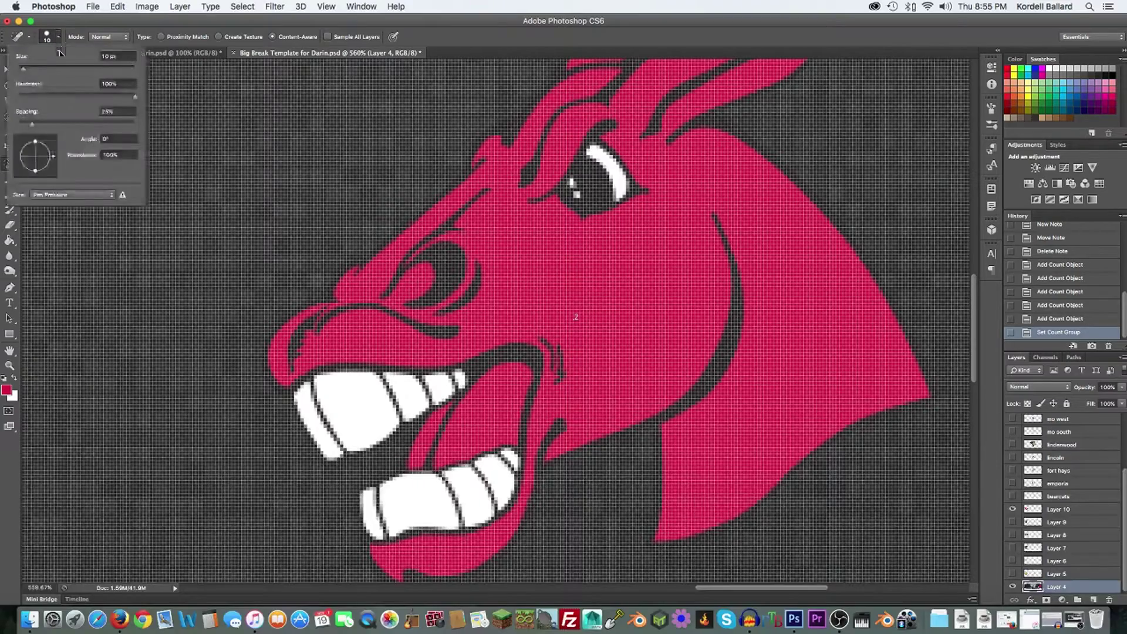
left_click_drag(25, 70, 23, 69)
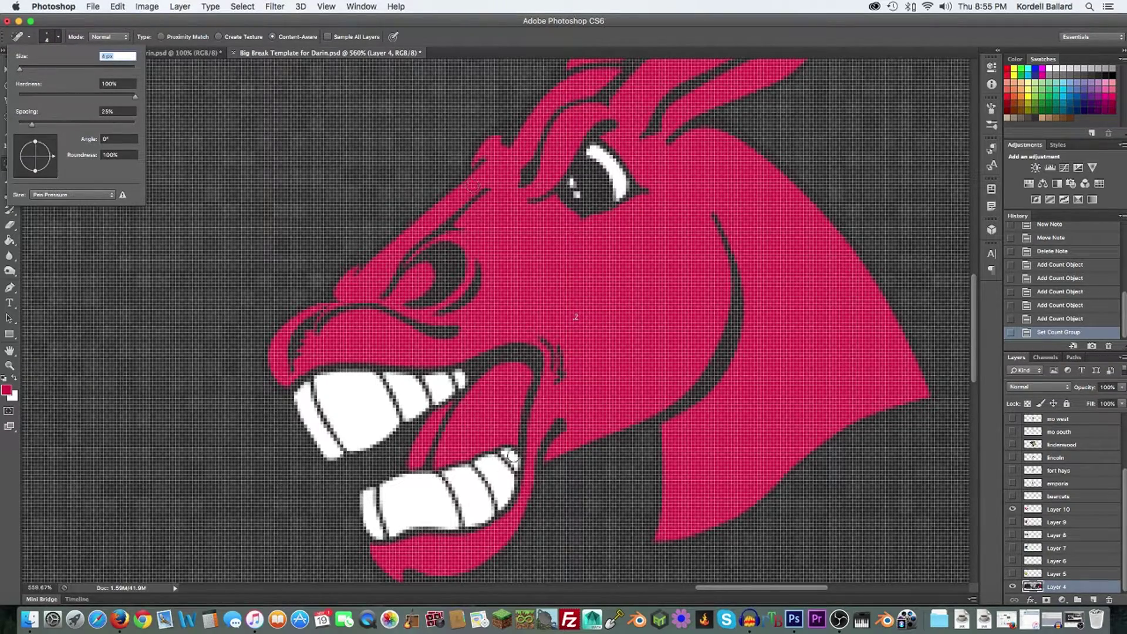
scroll(577, 396, "up", 5)
left_click_drag(496, 170, 495, 329)
mouse_move(479, 197)
left_mouse_down()
mouse_move(436, 140)
mouse_move(458, 194)
left_mouse_up()
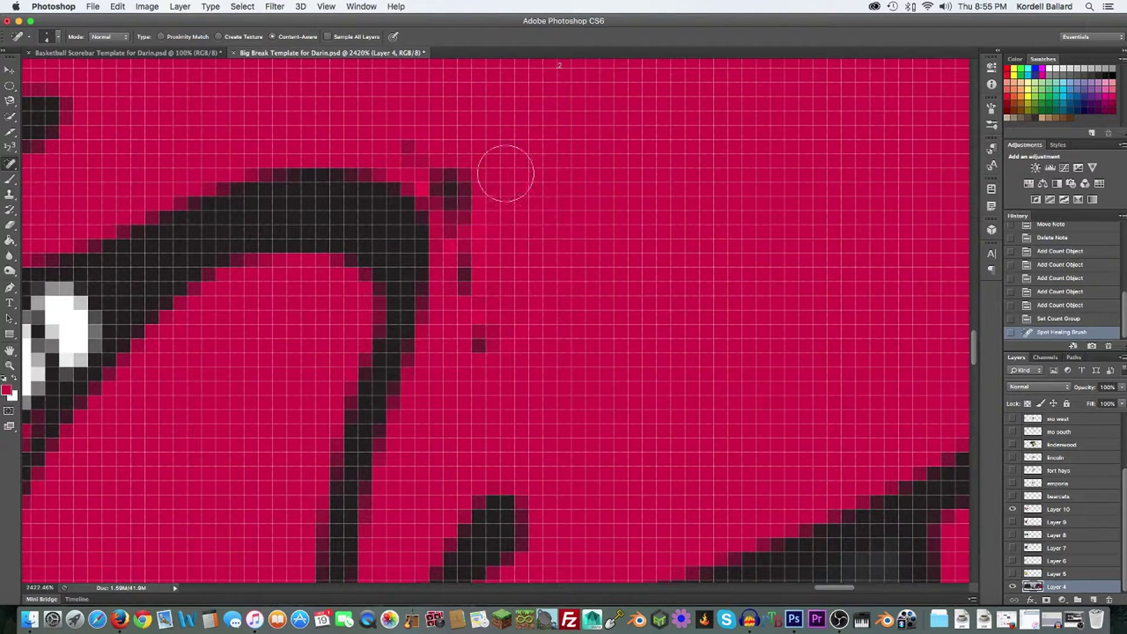
mouse_move(415, 131)
left_mouse_down()
mouse_move(454, 153)
mouse_move(472, 190)
mouse_move(489, 332)
mouse_move(464, 191)
mouse_move(432, 154)
mouse_move(498, 258)
mouse_move(444, 182)
left_mouse_up()
scroll(562, 326, "down", 3)
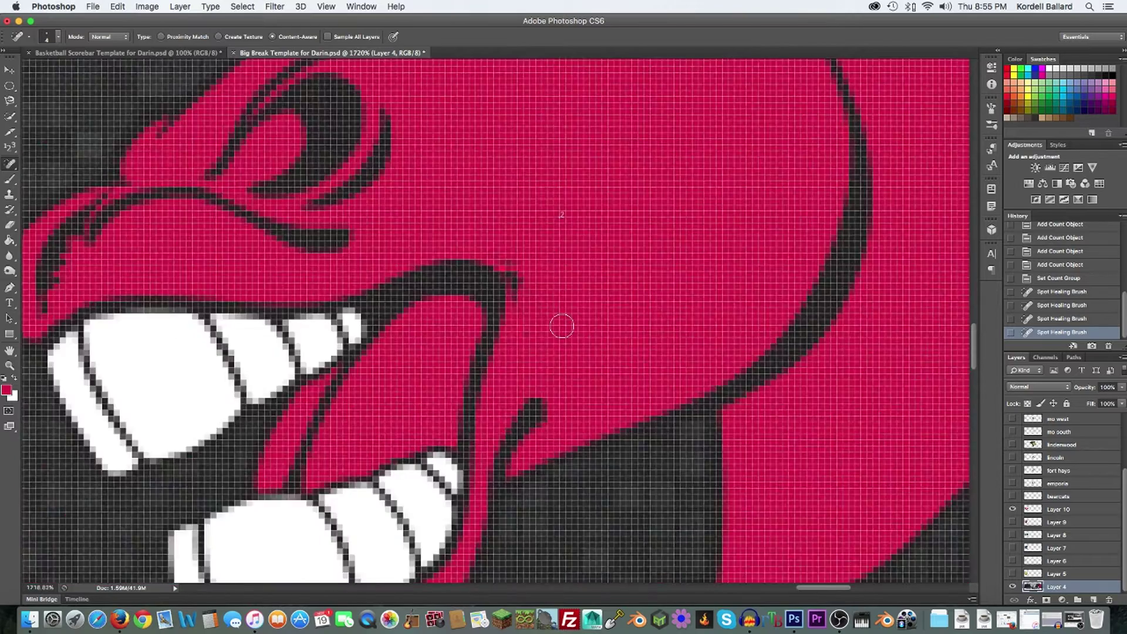
scroll(562, 327, "down", 5)
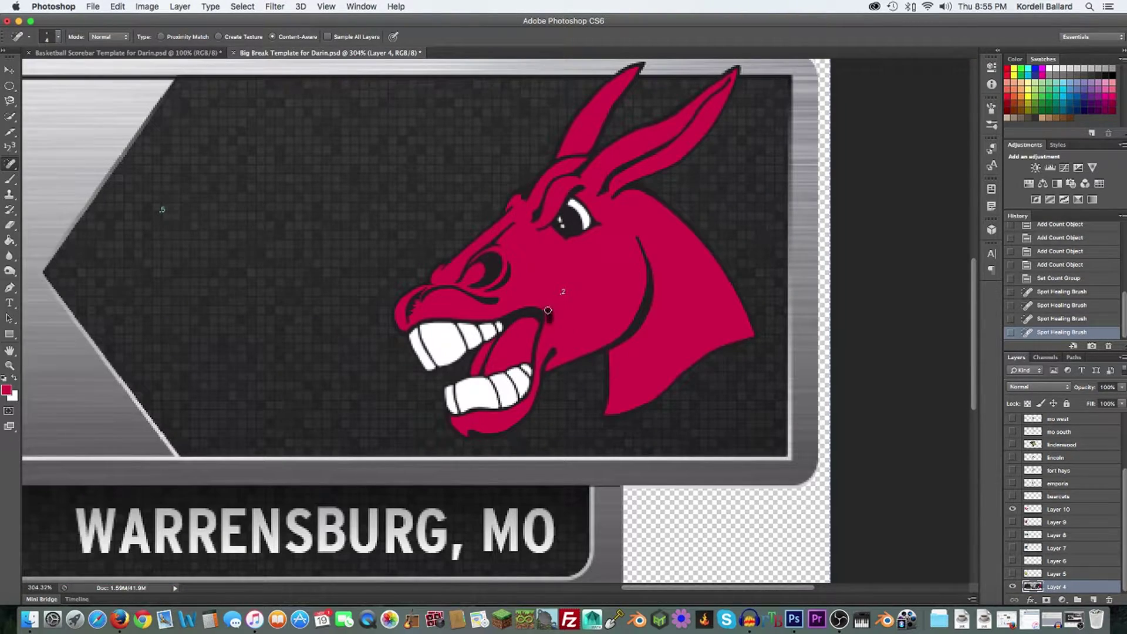
left_click_drag(546, 307, 548, 320)
- Check the healed mouth corner up close and on the full banner, and step the history back to the Set Count Group state
scroll(502, 337, "up", 6)
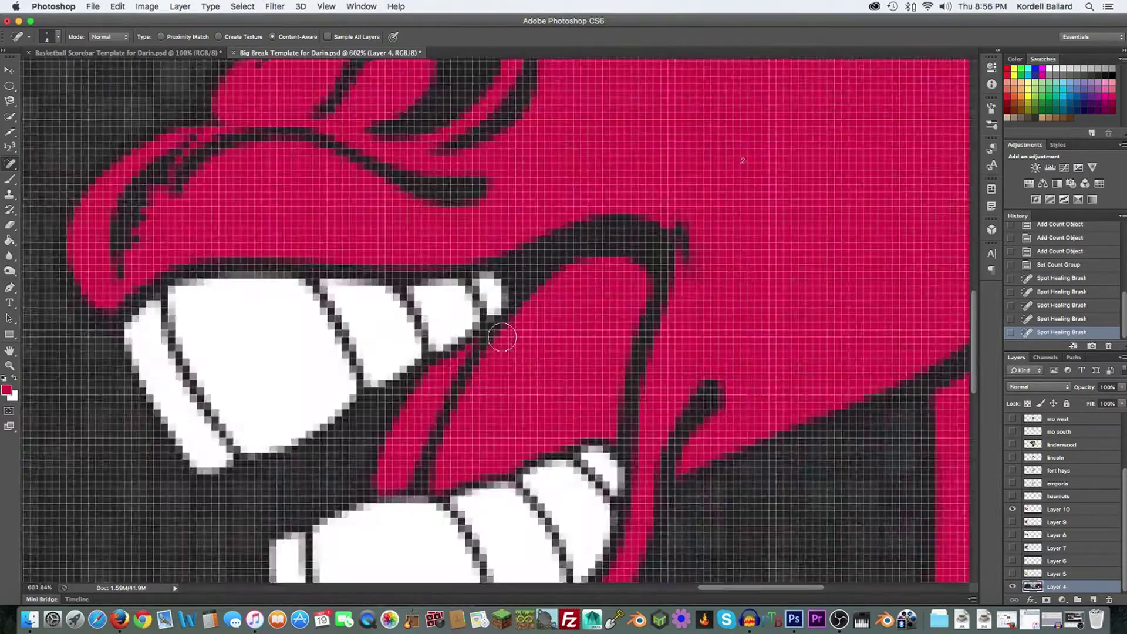
scroll(499, 330, "down", 3)
scroll(390, 372, "down", 2)
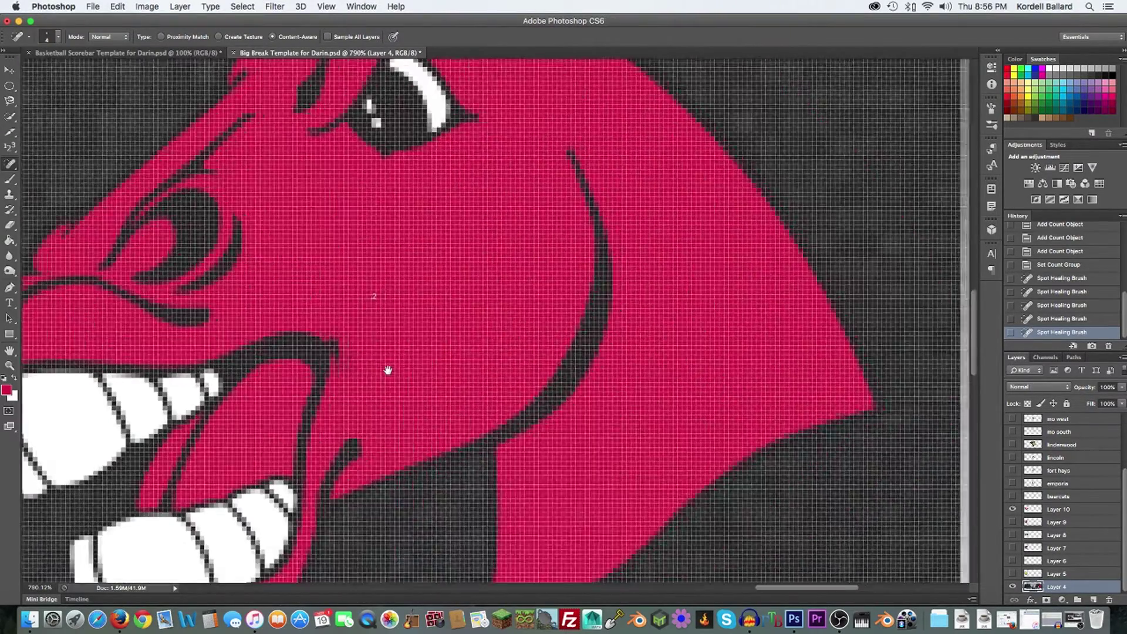
scroll(433, 367, "down", 2)
scroll(433, 365, "down", 4)
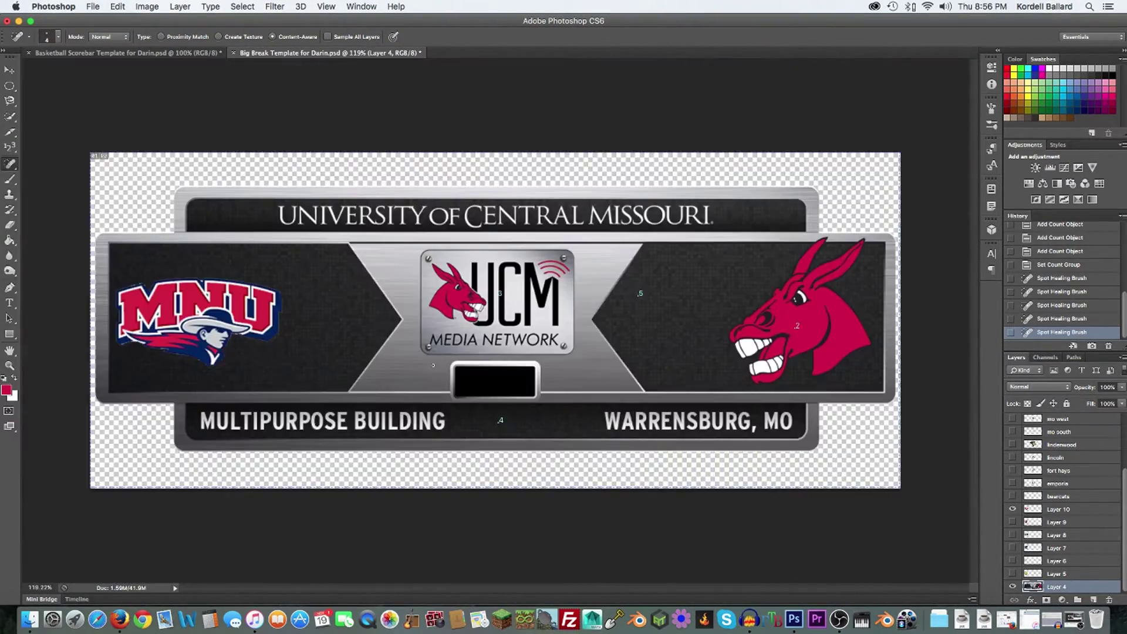
scroll(433, 366, "up", 1)
scroll(433, 365, "down", 1)
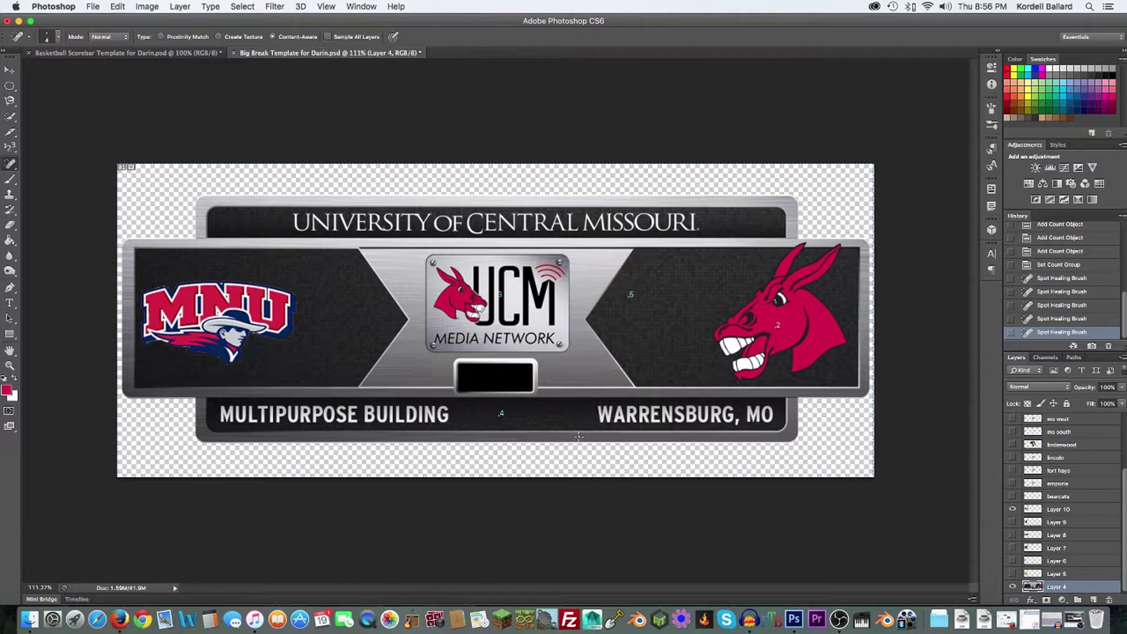
left_click(1060, 267)
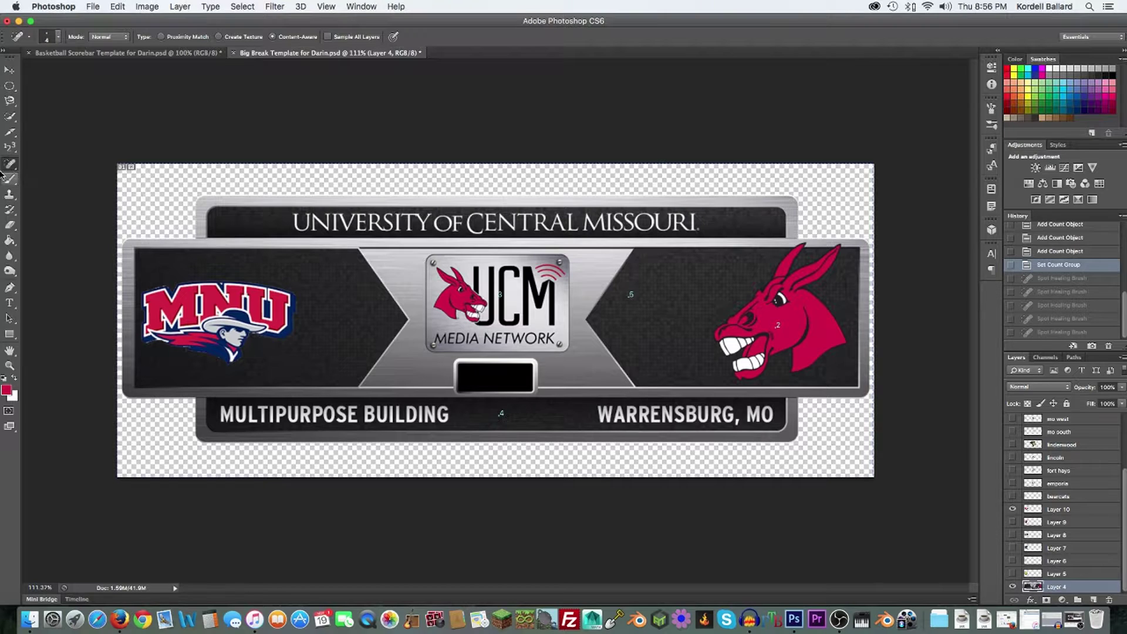
- Try patching the area around the MNU logo's right half from the dark panel near the mascot, undo the patch, and deselect
left_click(16, 164)
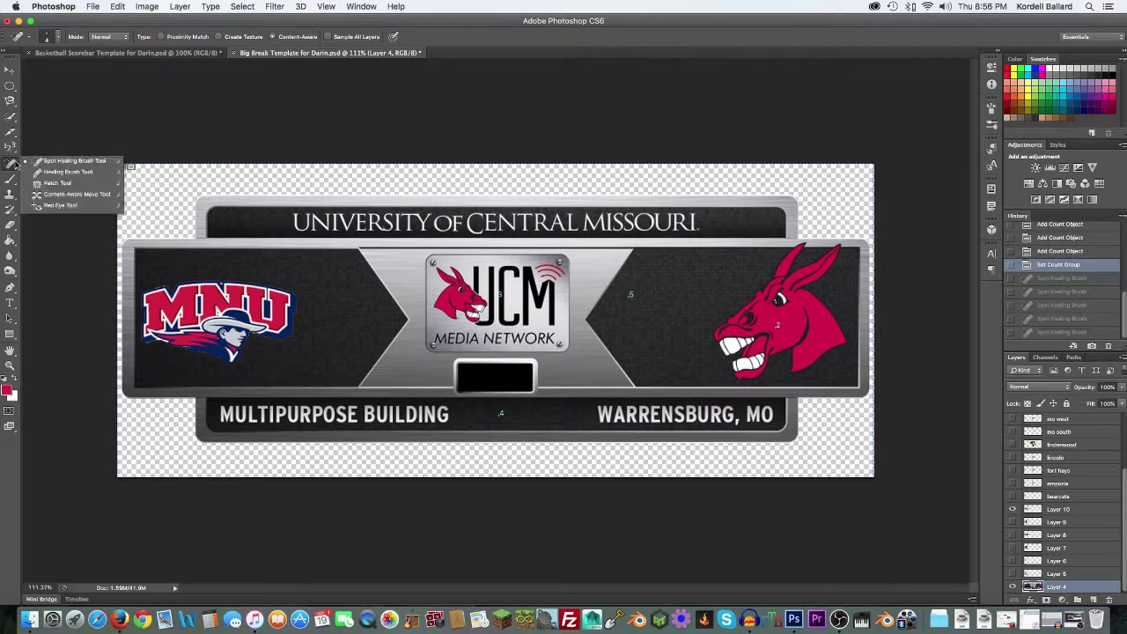
left_click(54, 183)
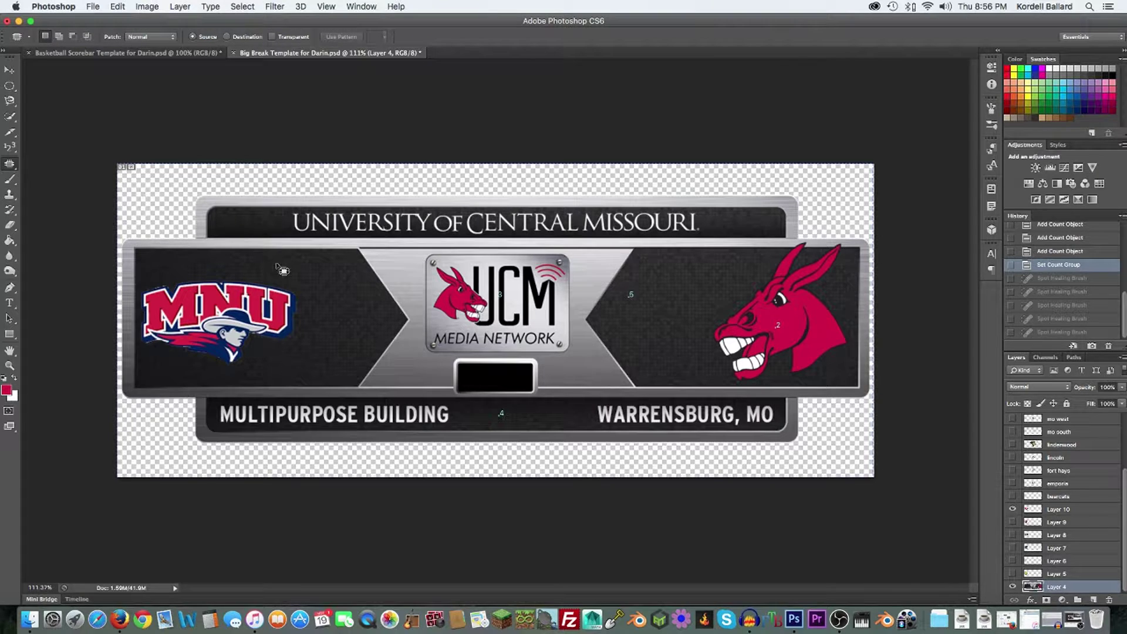
mouse_move(290, 340)
left_mouse_down()
mouse_move(231, 319)
mouse_move(245, 275)
mouse_move(289, 292)
mouse_move(318, 336)
mouse_move(295, 355)
mouse_move(280, 351)
mouse_move(270, 321)
mouse_move(384, 296)
mouse_move(661, 286)
mouse_move(700, 295)
mouse_move(633, 307)
left_mouse_up()
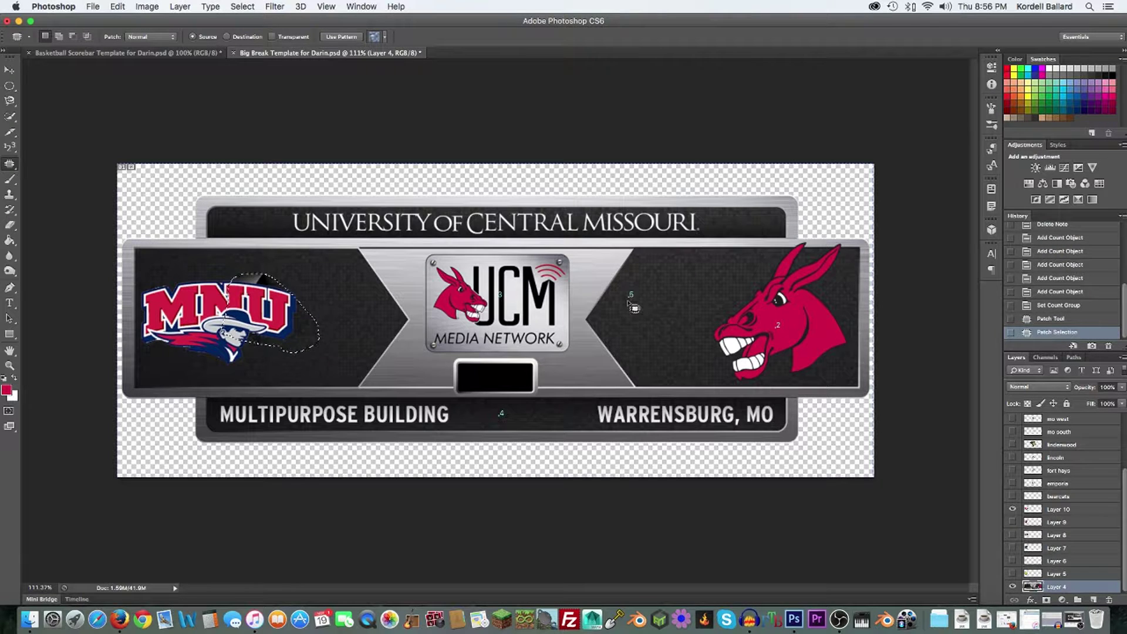
key("super+z")
key("super+d")
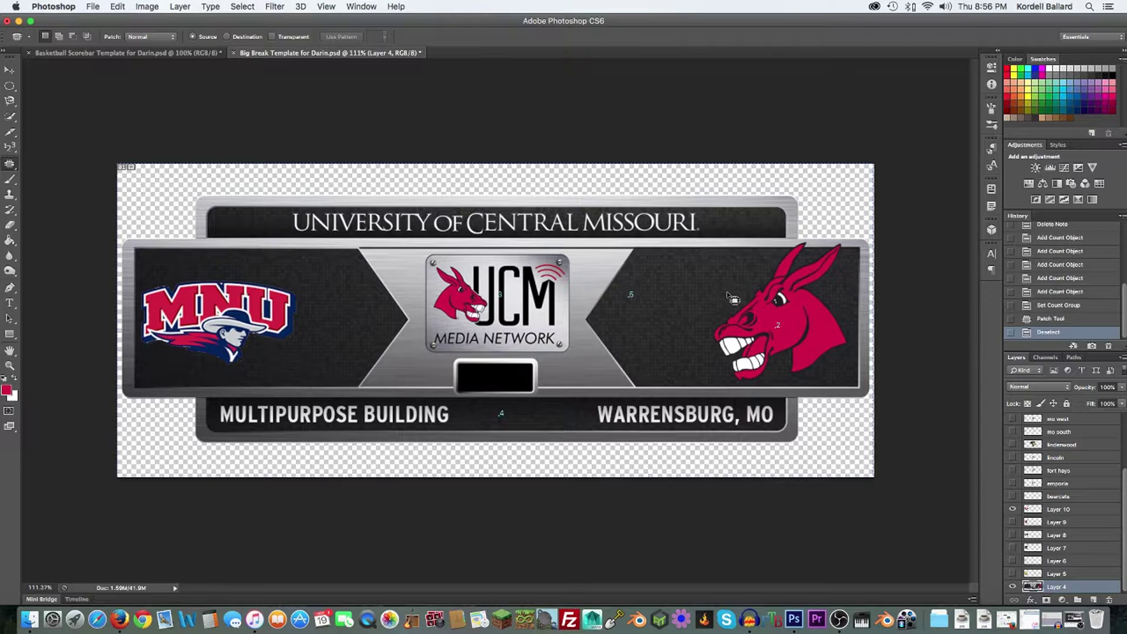
- Outline the mascot's muzzle with the Patch tool, try patching it from the adjacent dark panel, and undo the patch
mouse_move(713, 319)
left_mouse_down()
mouse_move(738, 361)
mouse_move(763, 350)
mouse_move(776, 300)
mouse_move(744, 299)
mouse_move(707, 318)
mouse_move(722, 329)
mouse_move(756, 320)
mouse_move(666, 324)
left_mouse_up()
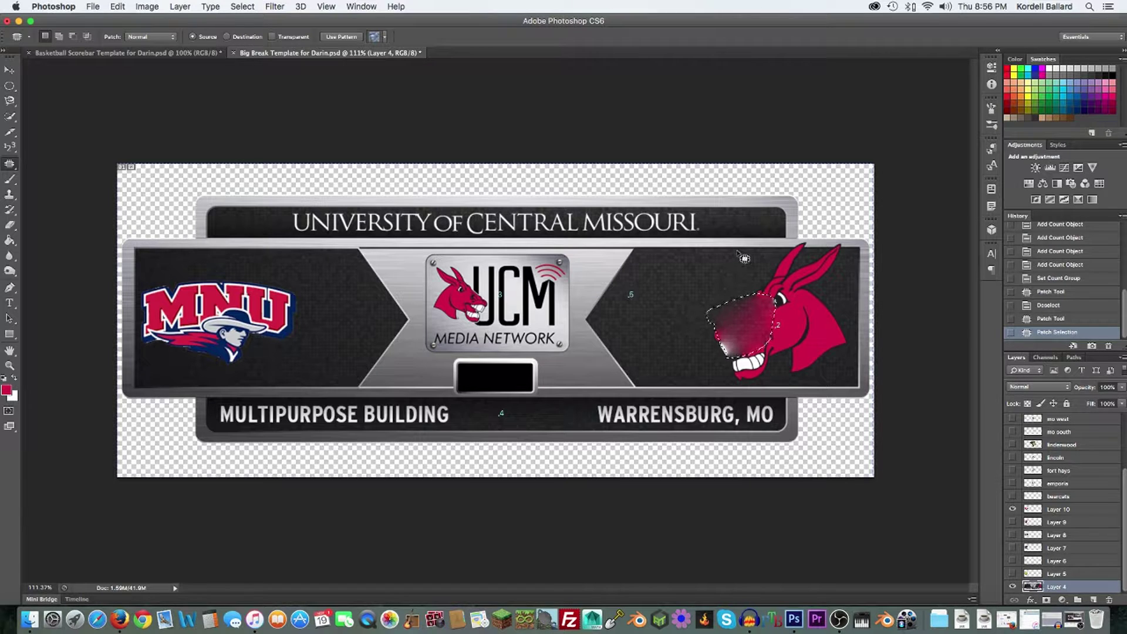
key("super+z")
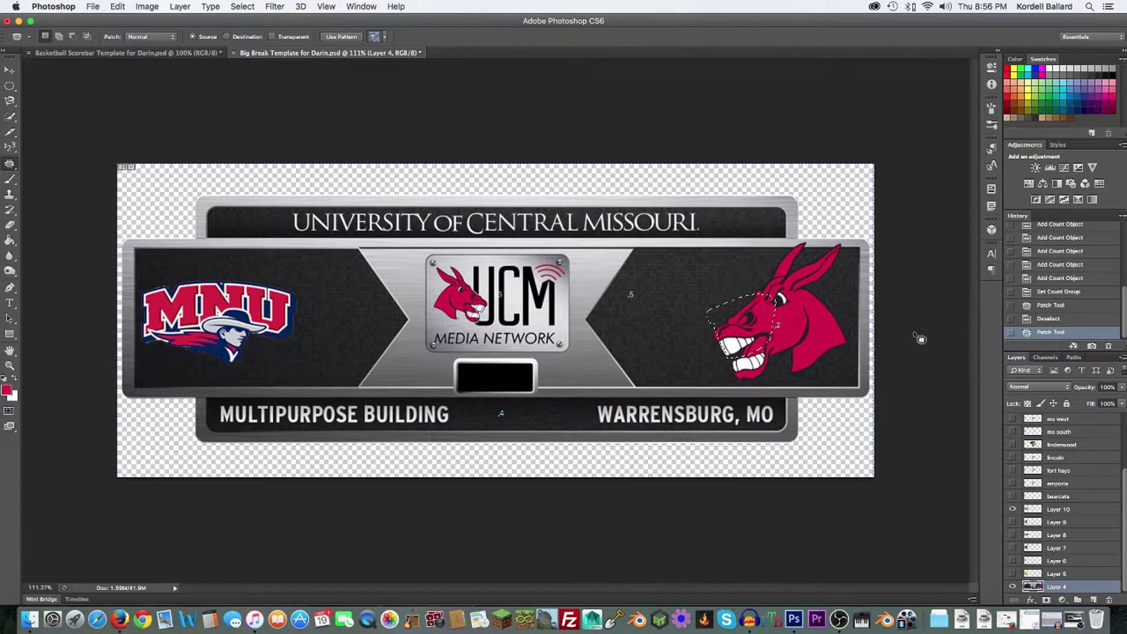
- Try moving the outlined mascot muzzle area onto the UCM Media Network plate with the Content-Aware Move tool, and deselect
right_click(10, 164)
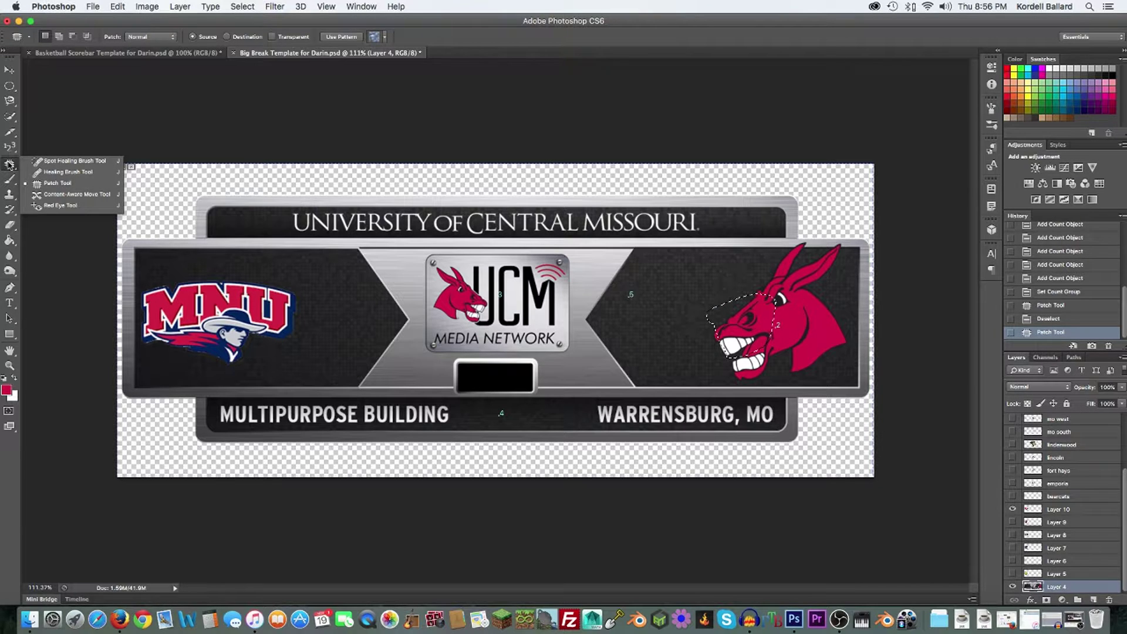
left_click(54, 194)
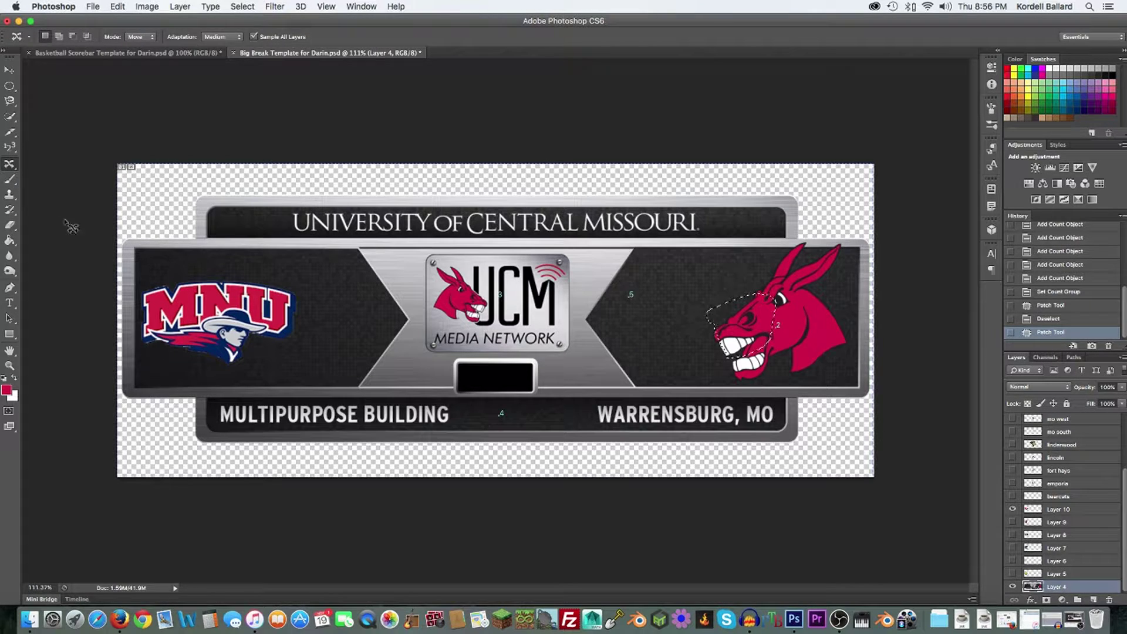
left_click(746, 345)
mouse_move(676, 270)
left_mouse_down()
mouse_move(663, 313)
mouse_move(700, 336)
mouse_move(766, 287)
mouse_move(777, 322)
mouse_move(746, 343)
mouse_move(635, 345)
mouse_move(676, 267)
left_mouse_up()
left_click_drag(748, 325, 511, 334)
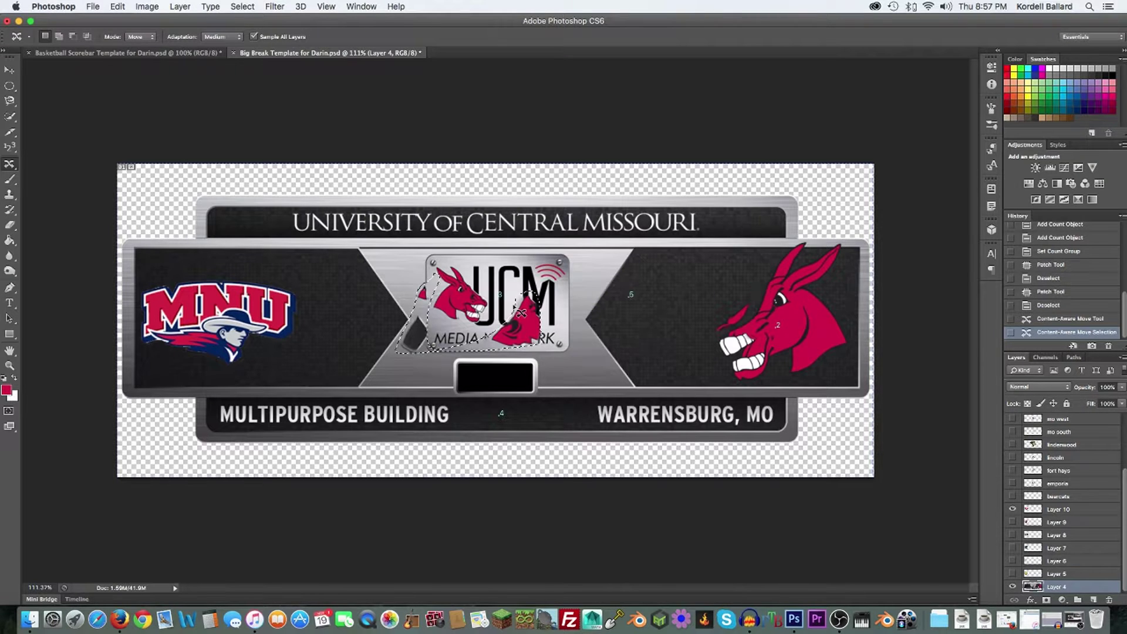
key("super+d")
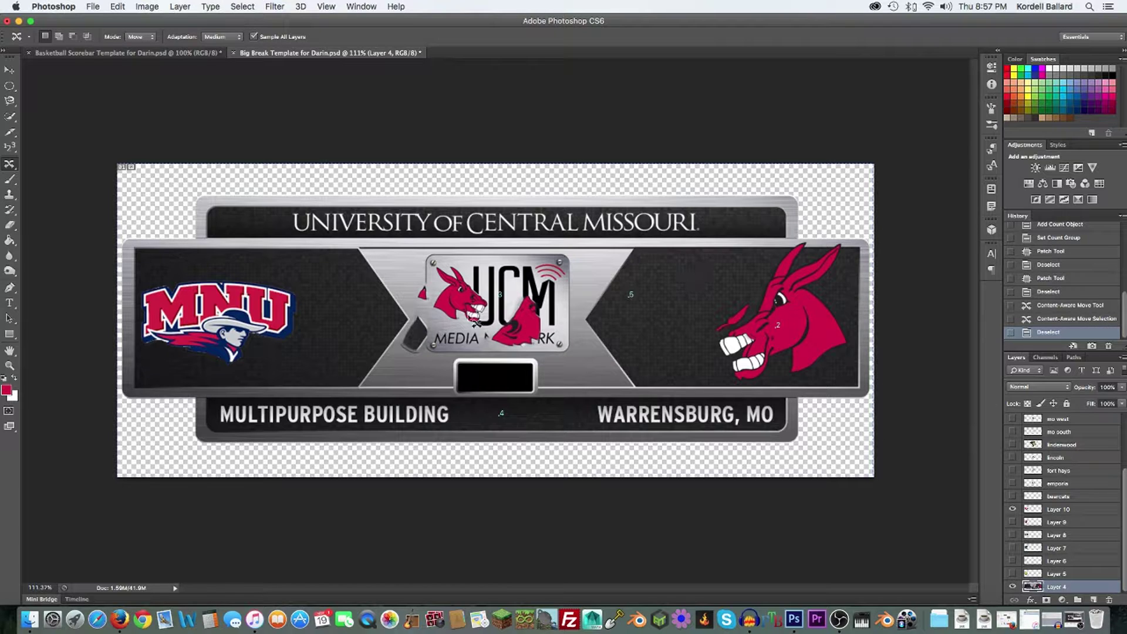
- Check the moved pixels on the UCM plate up close and step the history back to the Deselect state before the content-aware move
scroll(473, 322, "up", 5)
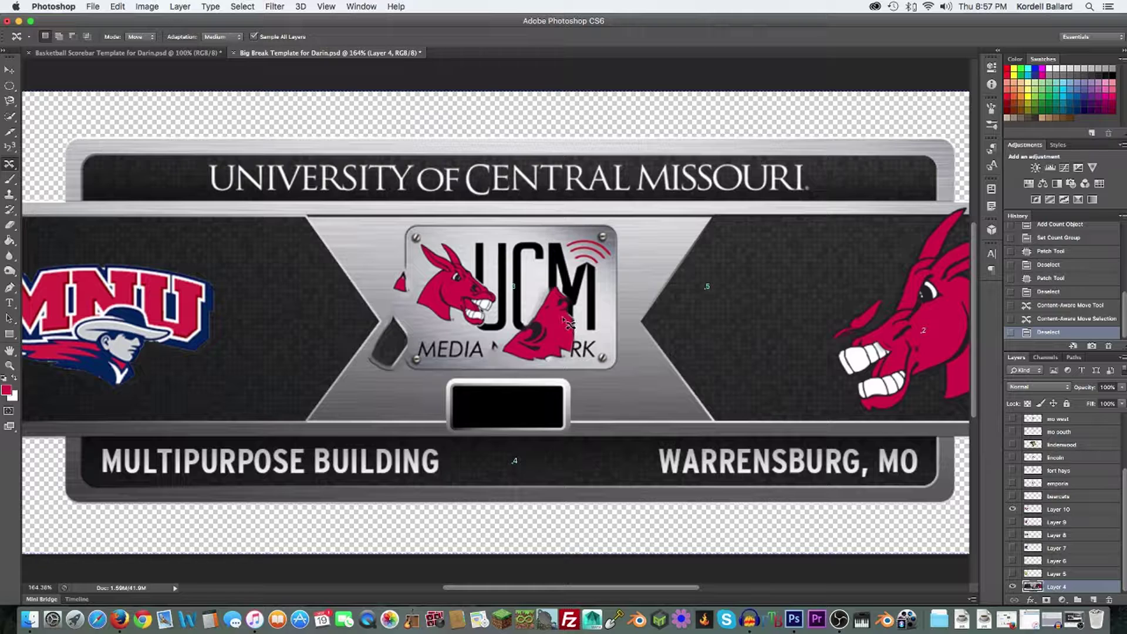
scroll(1056, 276, "up", 1)
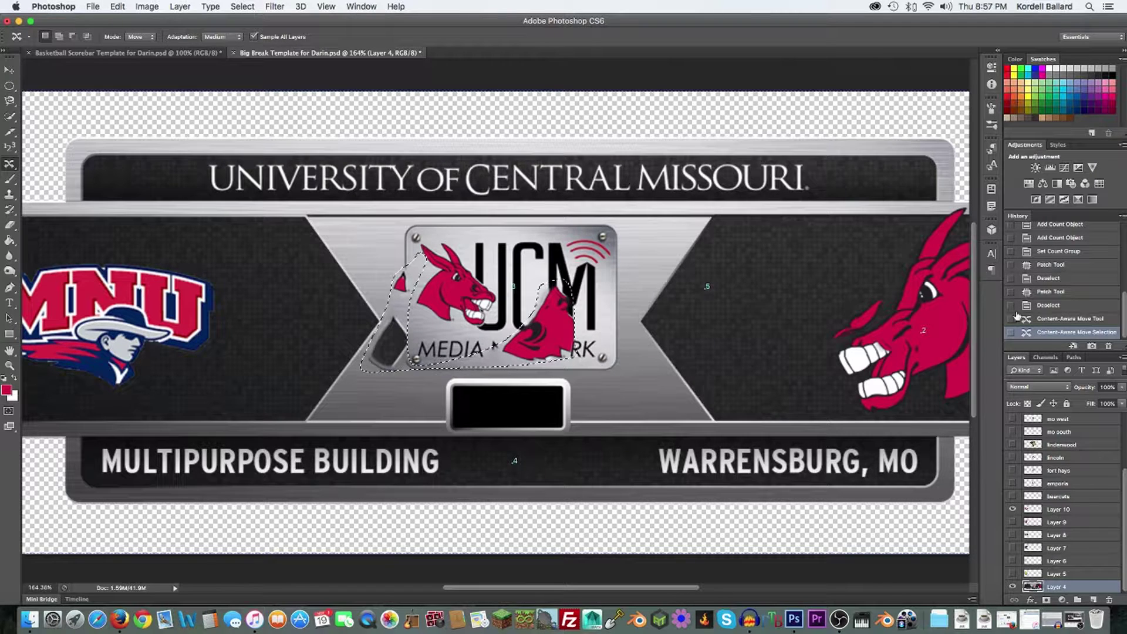
left_click(1042, 319)
left_click(1039, 305)
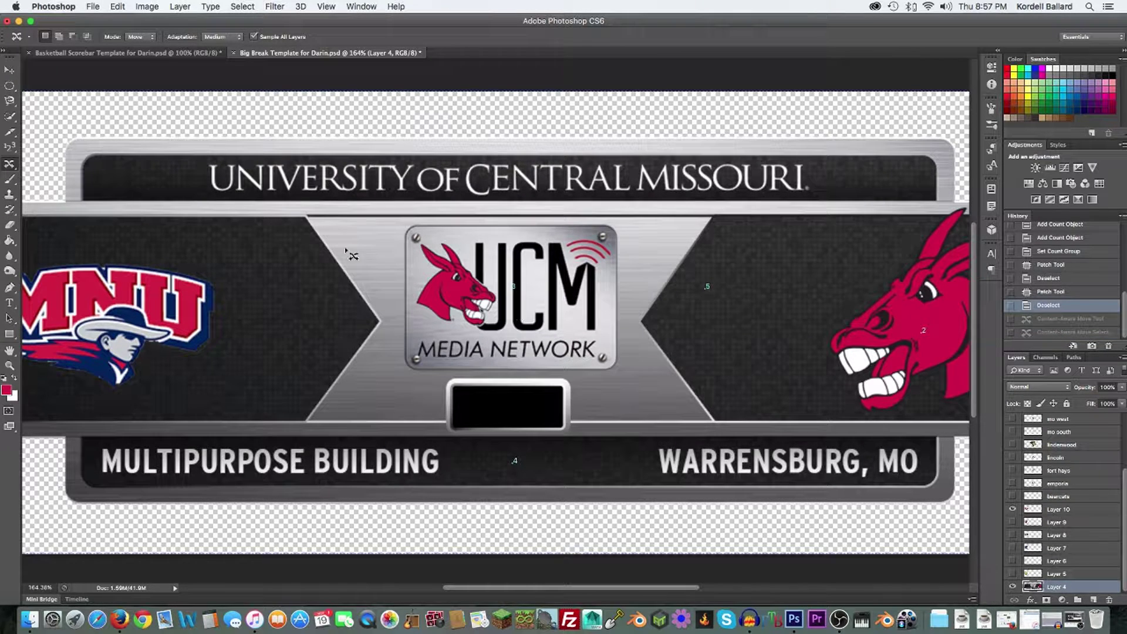
- Switch to the Red Eye tool and on to the Brush tool, and show the Brush tool's variants
left_click(9, 165)
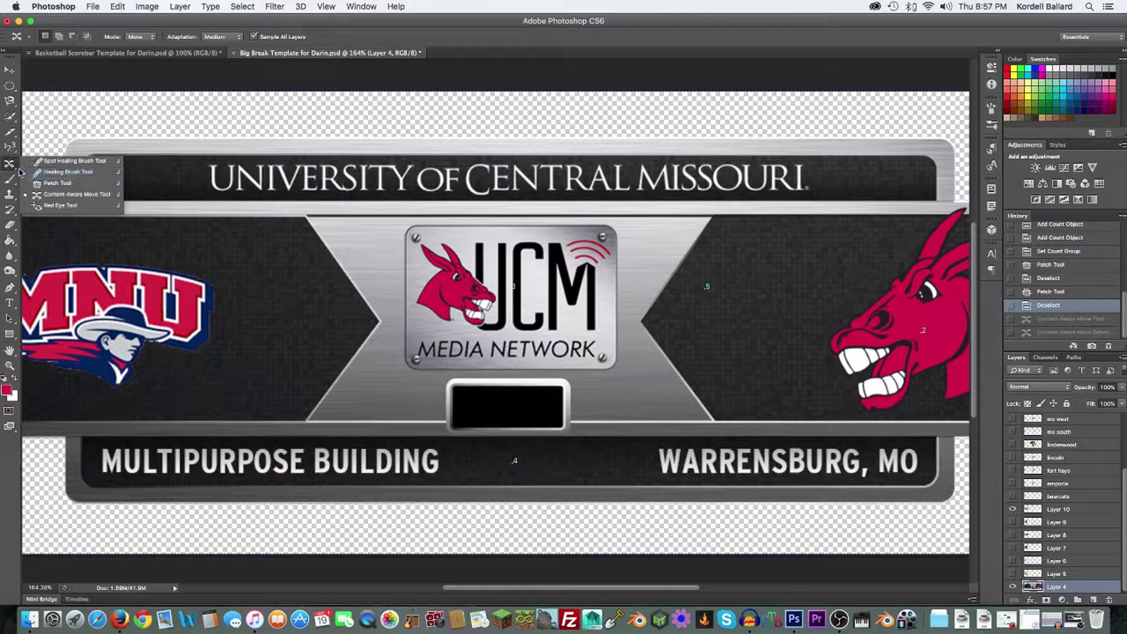
left_click(61, 205)
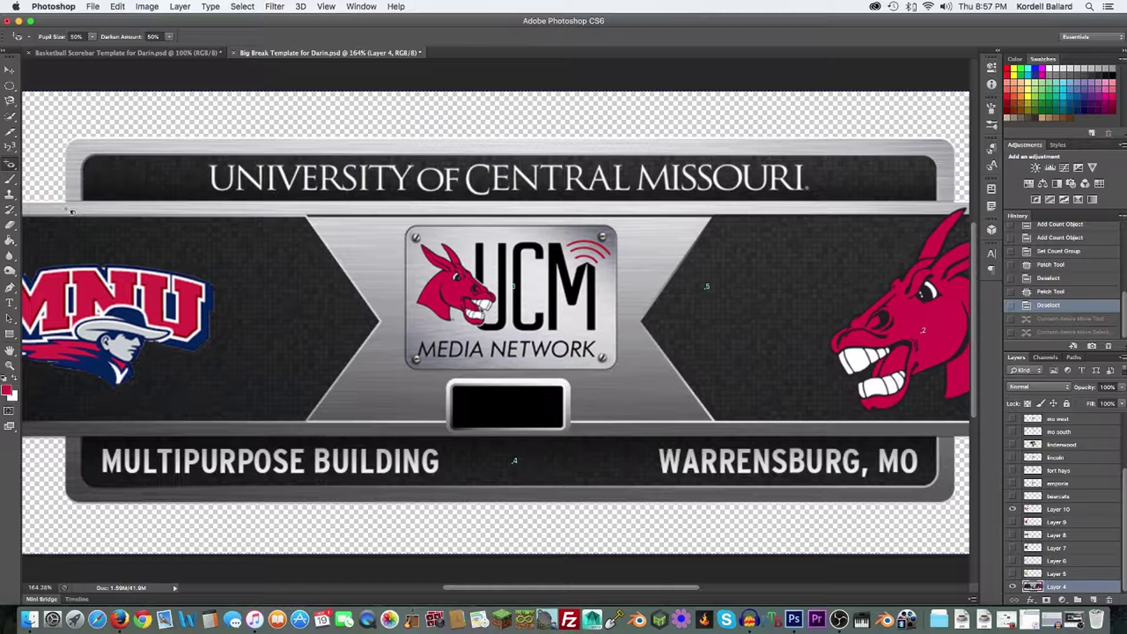
left_click(11, 182)
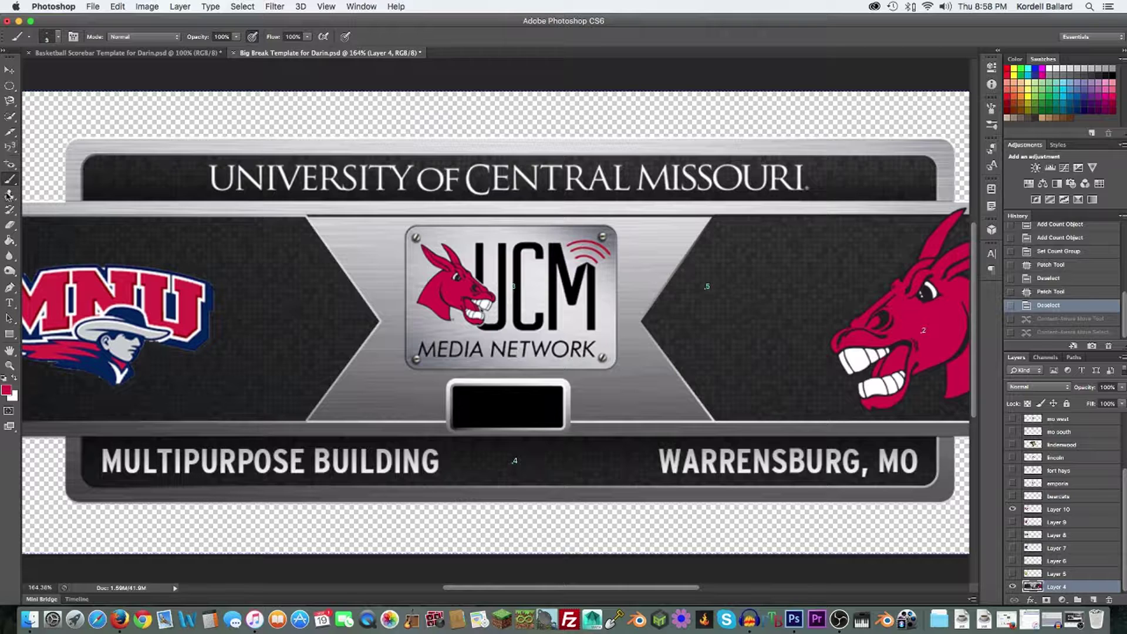
left_click(8, 183)
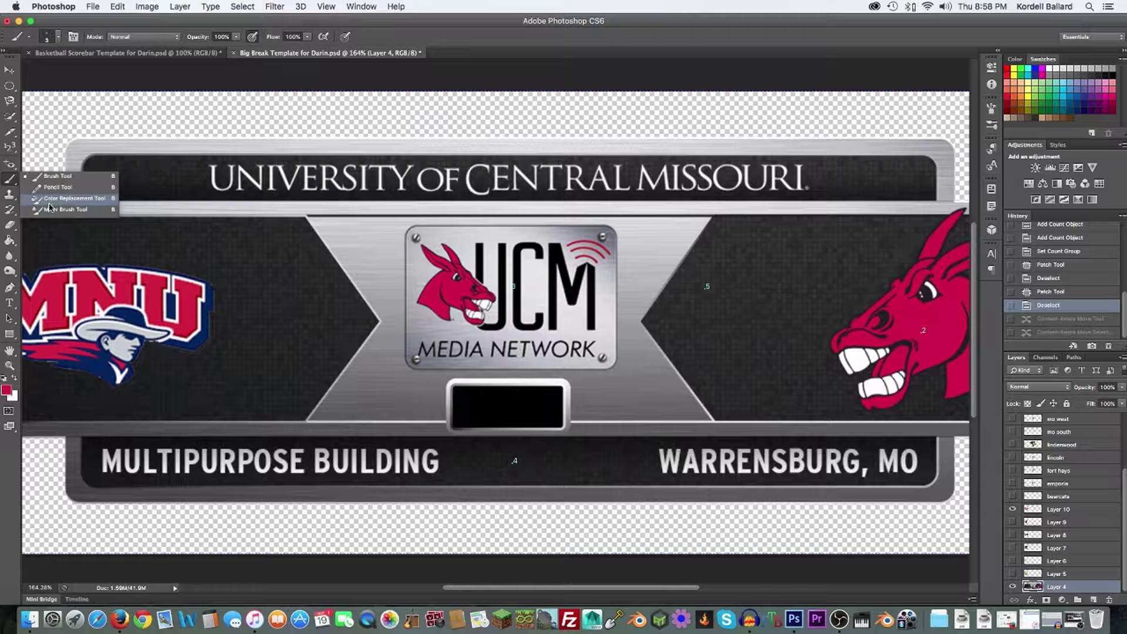
- With the Clone Stamp tool, sample the brushed metal beside the UCM plate, try cloning it over the dark panel's slanted edge, and undo
left_click(5, 198)
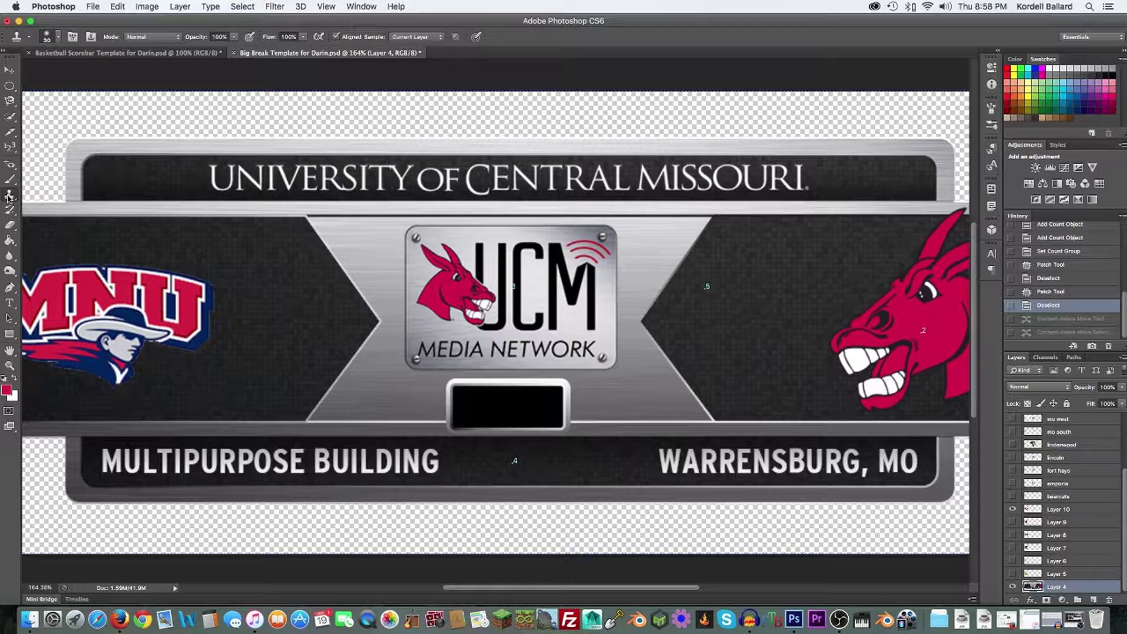
left_click(8, 197)
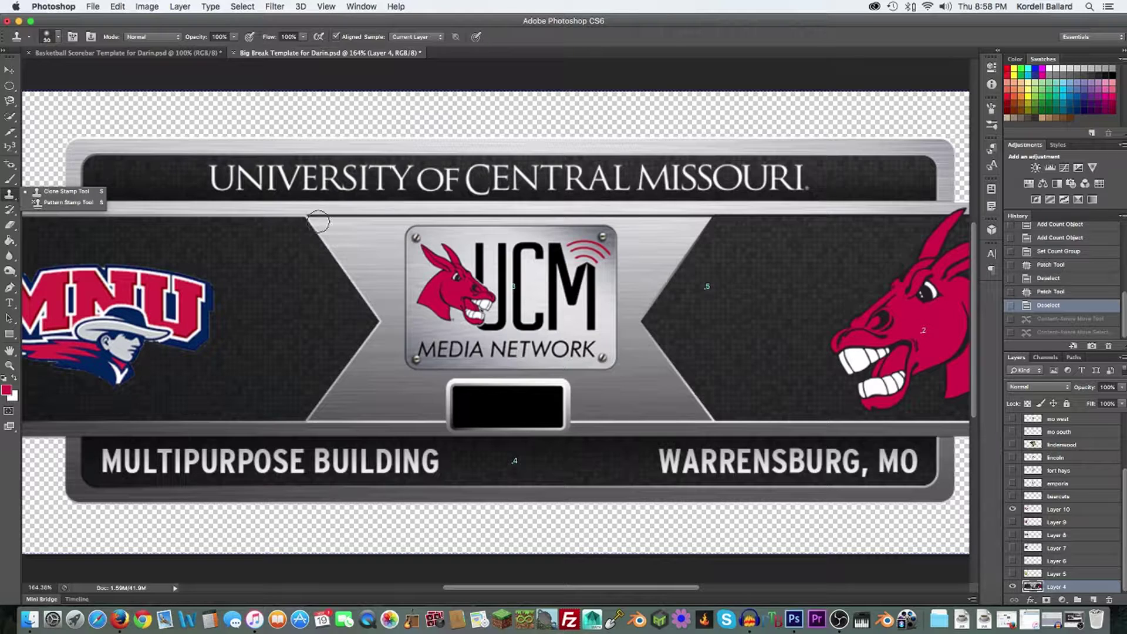
scroll(753, 327, "up", 10)
scroll(752, 327, "down", 7)
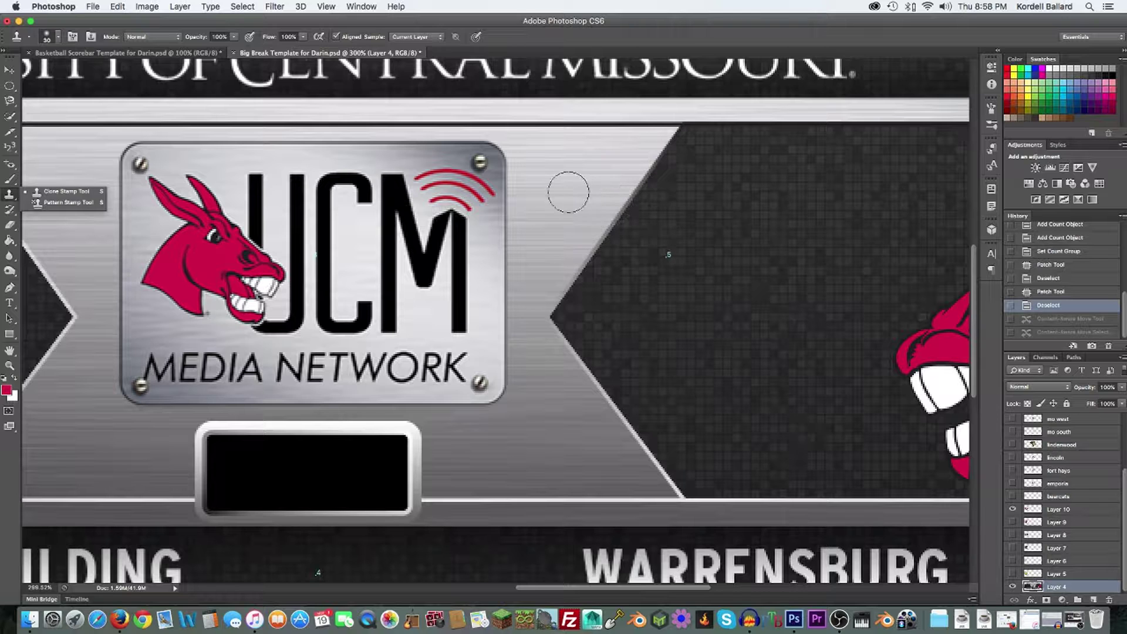
left_click(543, 169, "alt")
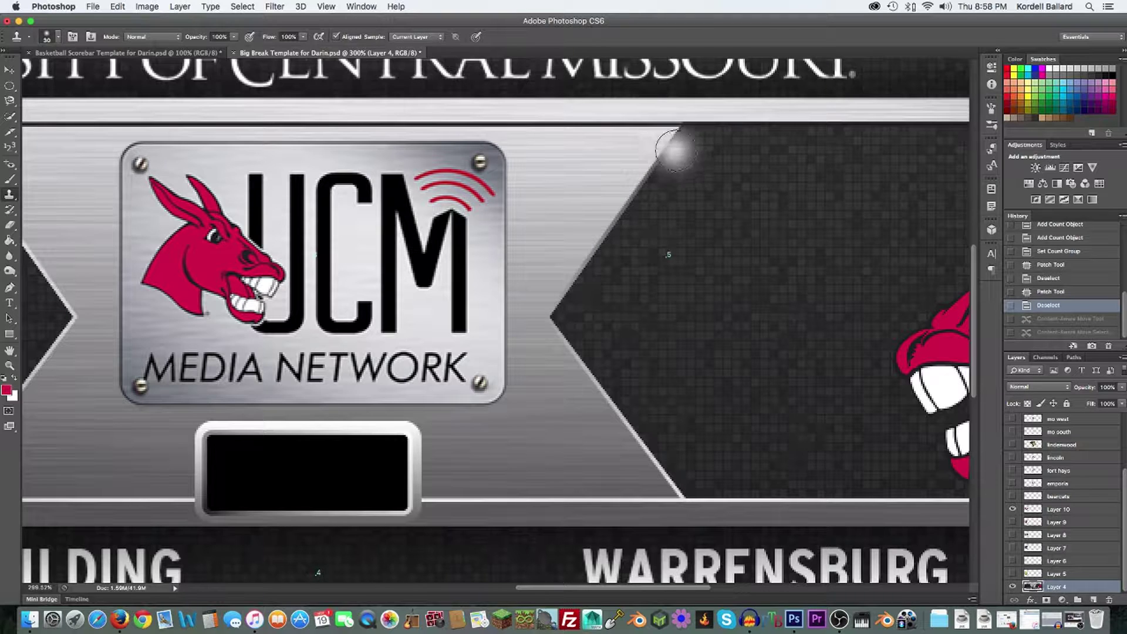
left_click(549, 162, "alt")
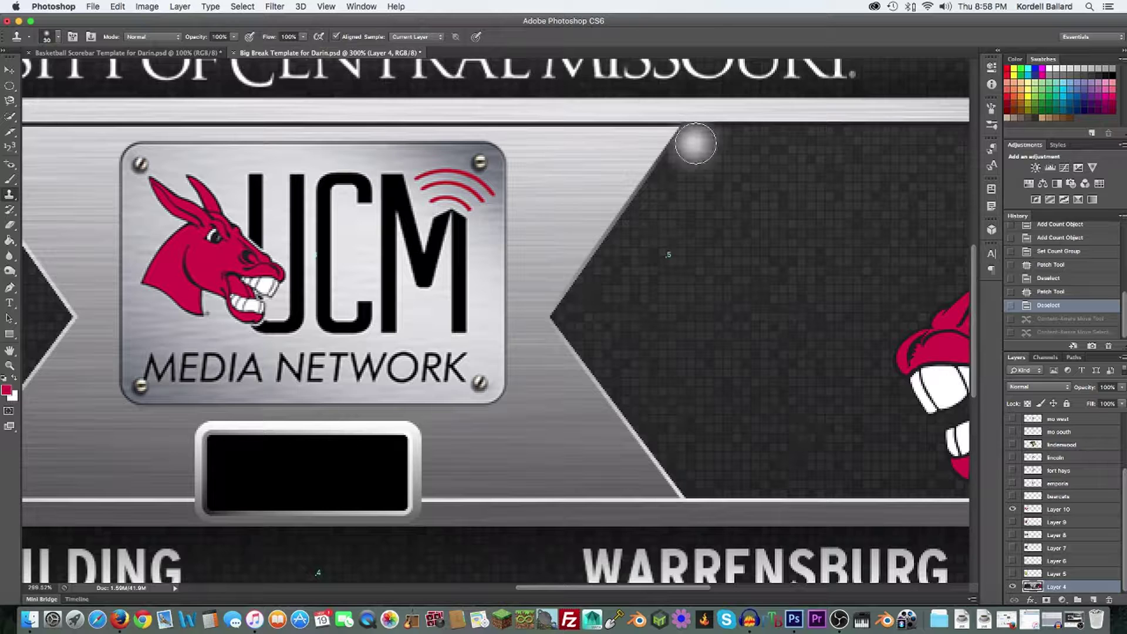
mouse_move(682, 144)
left_mouse_down()
mouse_move(613, 249)
mouse_move(587, 265)
left_mouse_up()
key("ctrl+z")
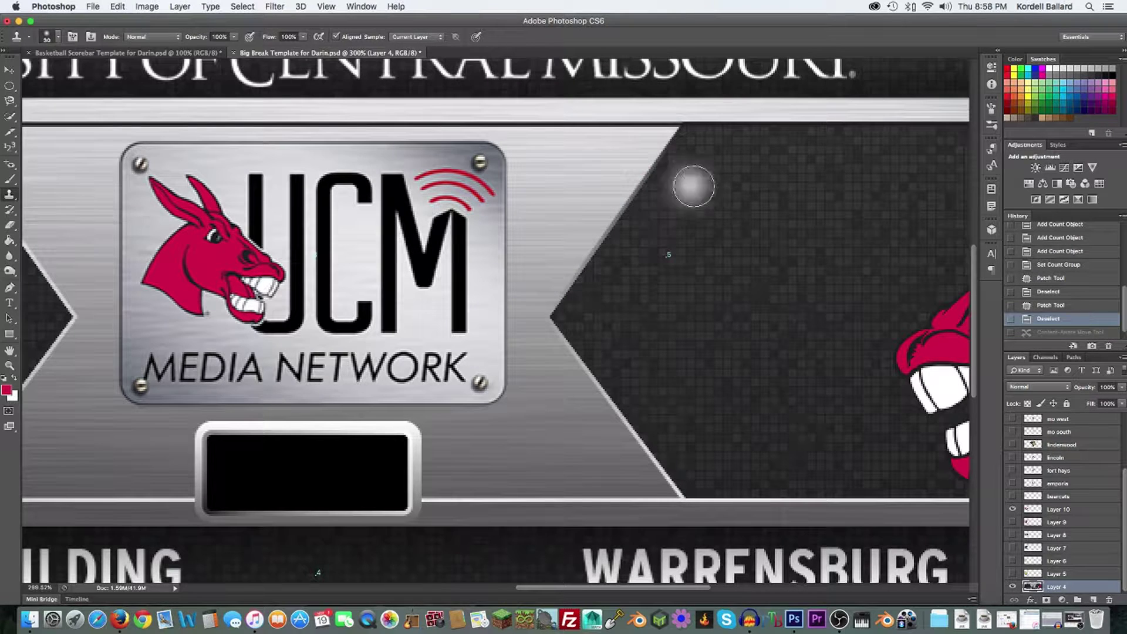
- Try cloning the central emblem with broad strokes across the dark panel and the UCM plate, and undo the strokes
mouse_move(760, 179)
left_mouse_down()
mouse_move(772, 176)
mouse_move(699, 276)
mouse_move(672, 337)
mouse_move(684, 392)
mouse_move(733, 448)
mouse_move(676, 318)
mouse_move(798, 484)
left_mouse_up()
mouse_move(680, 480)
left_mouse_down()
mouse_move(607, 322)
mouse_move(646, 335)
mouse_move(653, 235)
mouse_move(624, 321)
mouse_move(708, 164)
mouse_move(748, 136)
mouse_move(674, 151)
mouse_move(775, 99)
mouse_move(590, 259)
mouse_move(518, 390)
mouse_move(516, 376)
mouse_move(352, 235)
mouse_move(165, 246)
mouse_move(126, 384)
mouse_move(161, 323)
left_mouse_up()
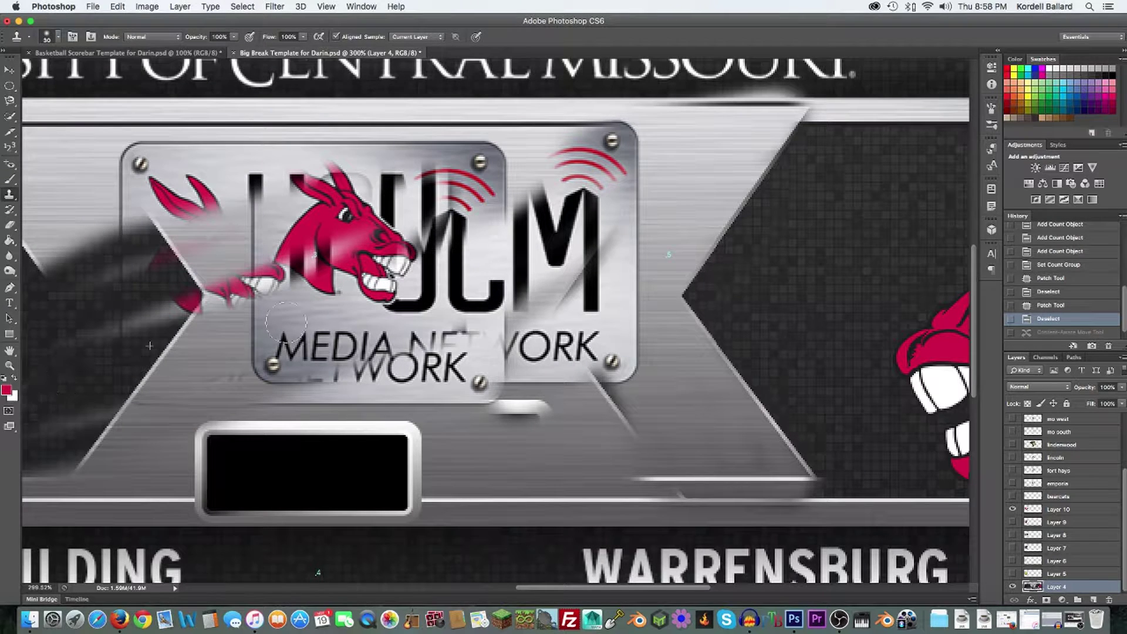
key("super+z")
left_click_drag(464, 346, 672, 380)
key("super+z")
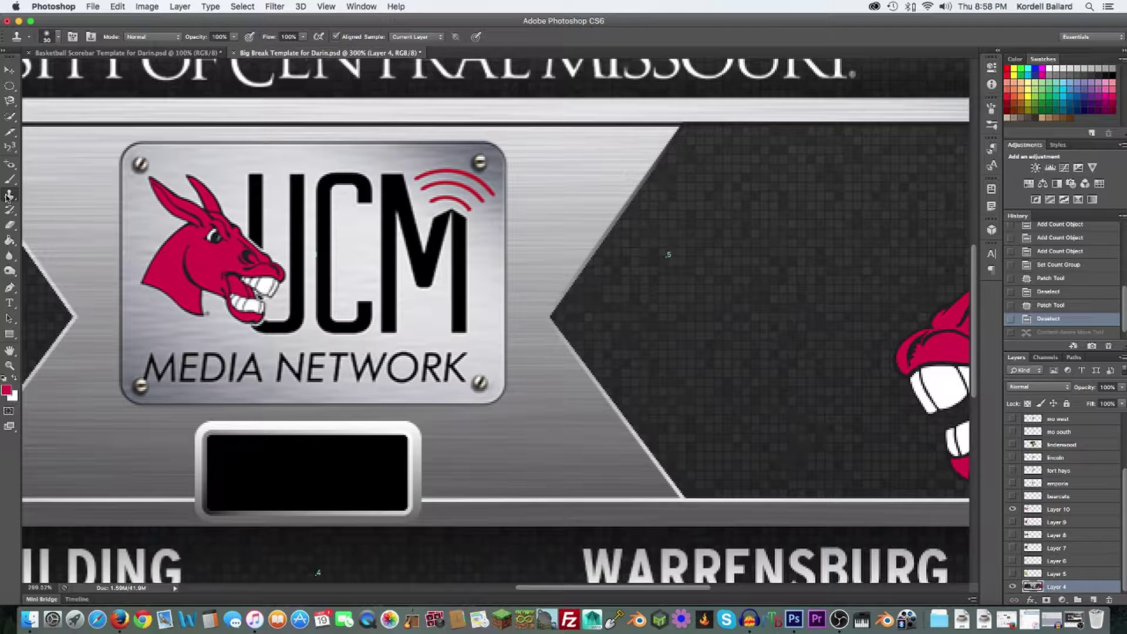
- Show the History Brush tool with its variants and switch to the Eraser tool
left_click(11, 211)
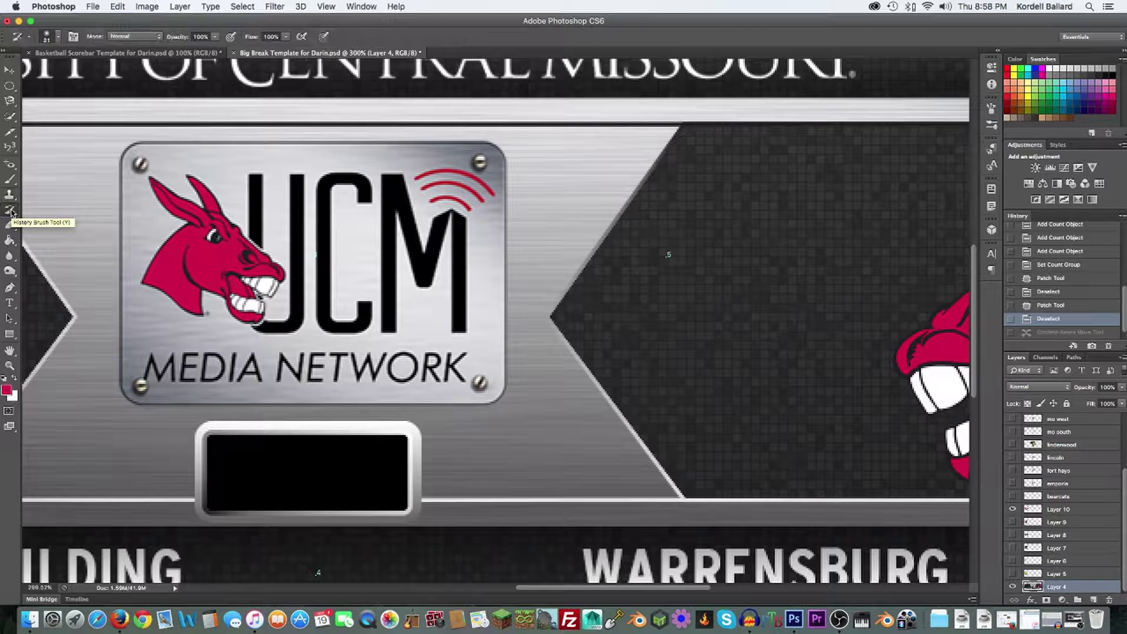
left_click(11, 212)
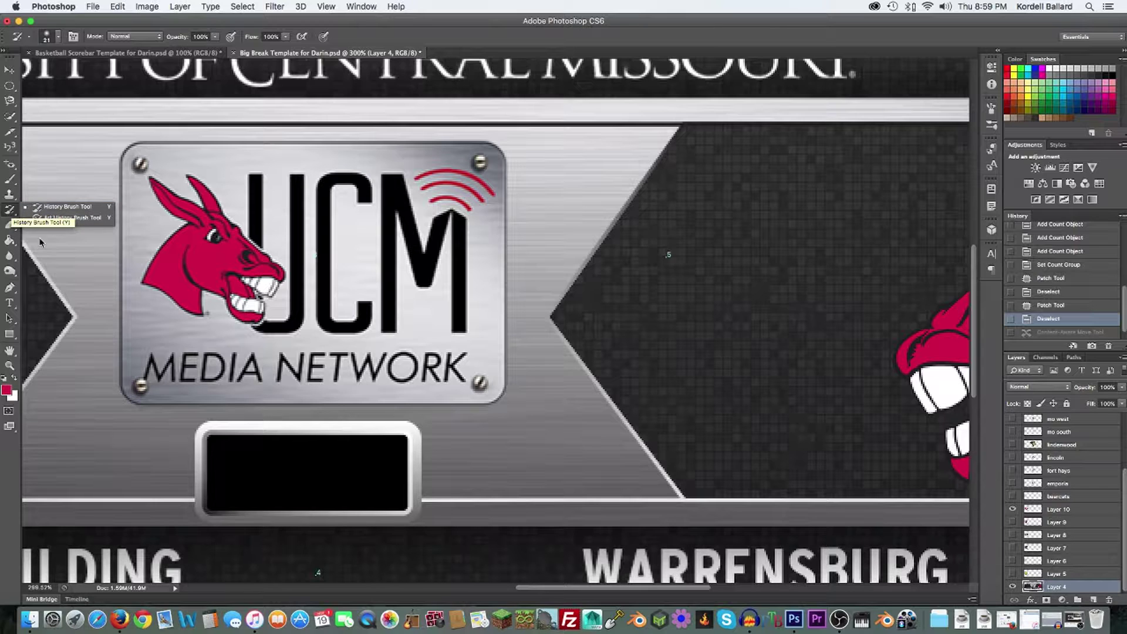
left_click(10, 228)
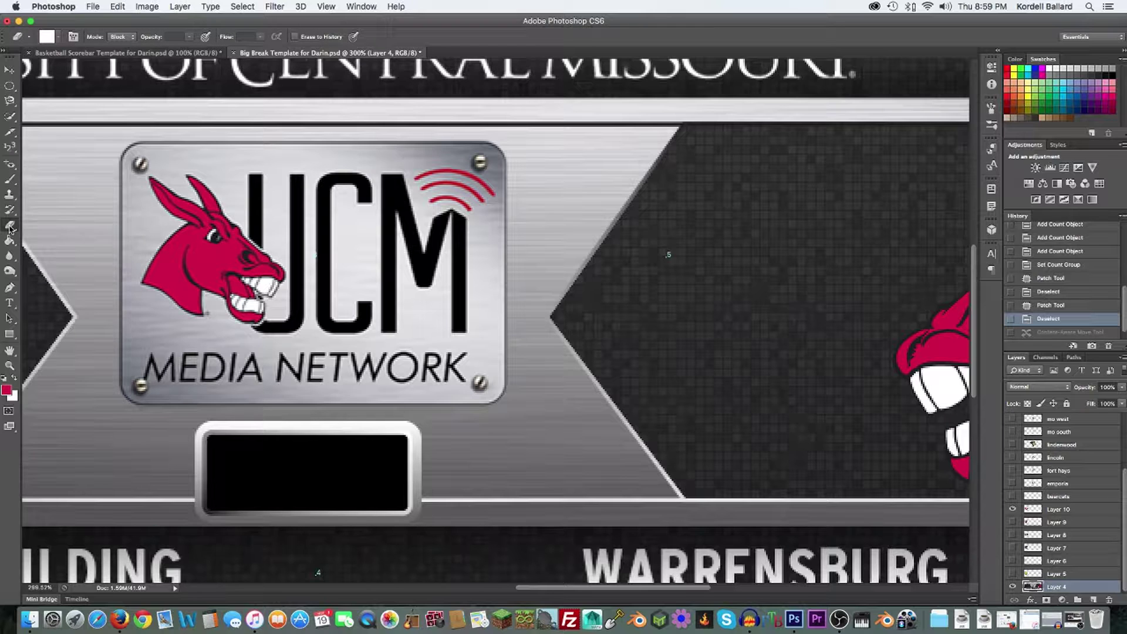
- Try removing the red from the small mascot head on the UCM plate with the Magic Eraser tool, and undo it
left_click(10, 227)
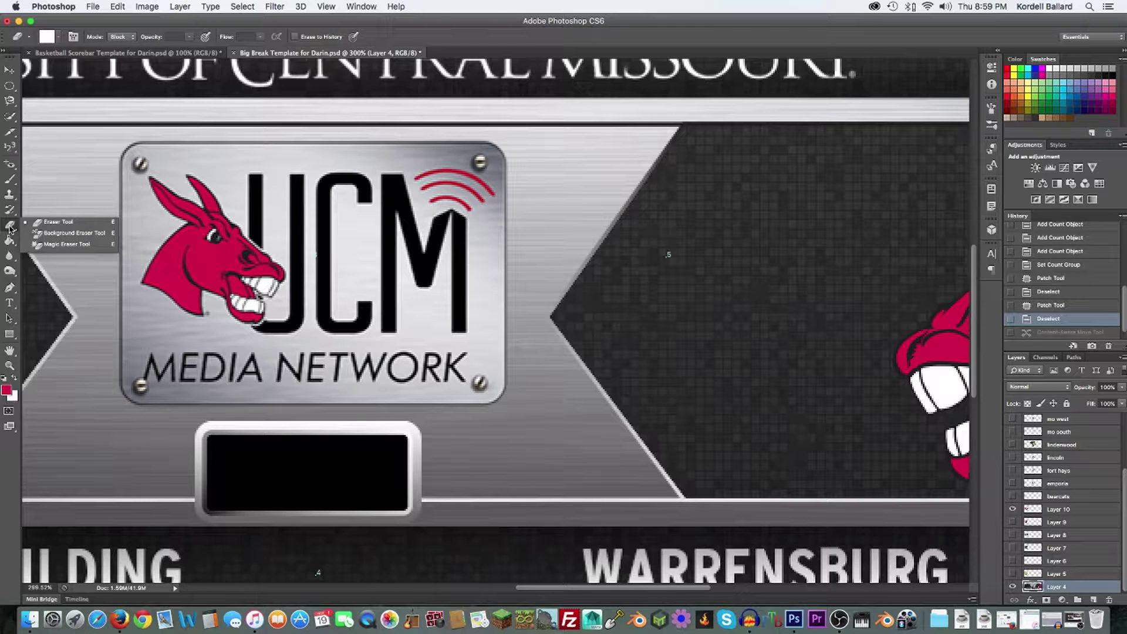
left_click(38, 246)
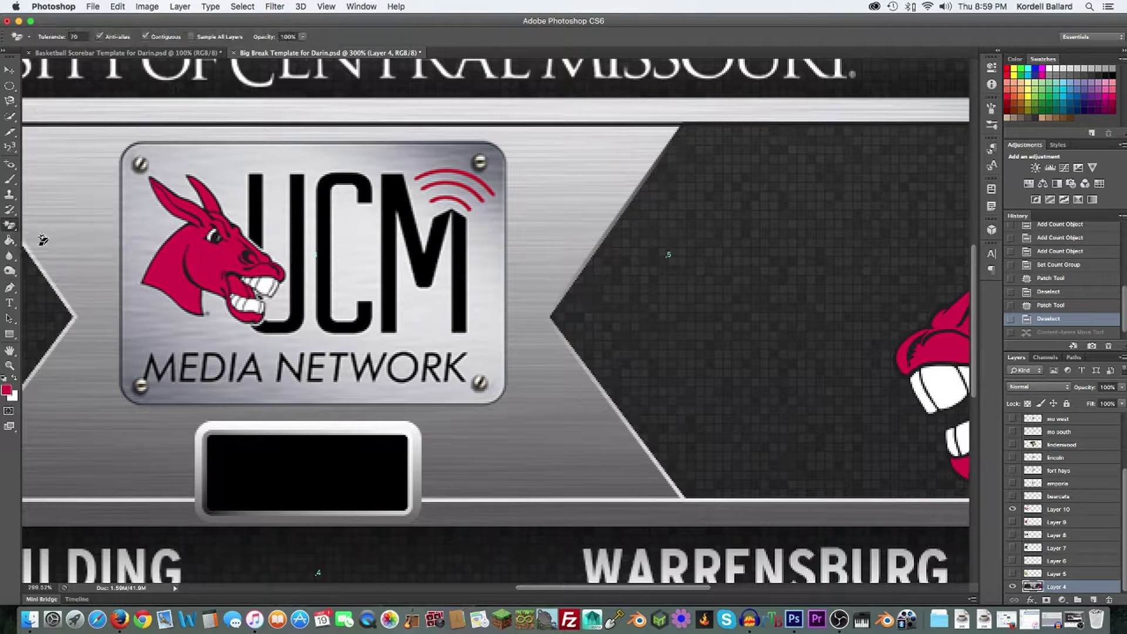
left_click(179, 262)
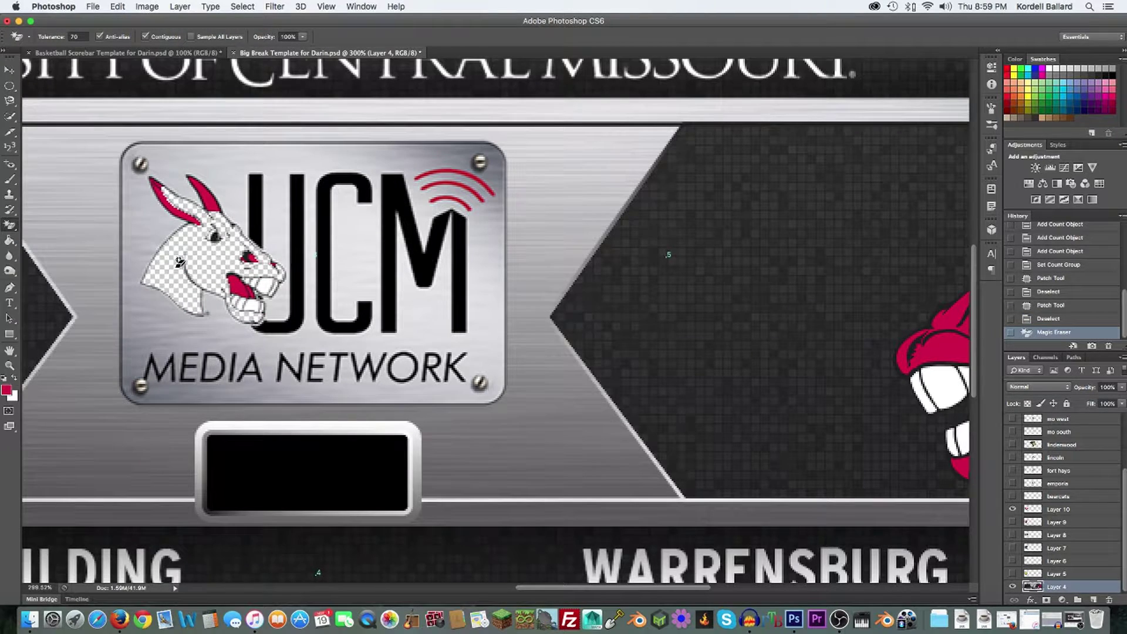
key("super+z")
- Show the Paint Bucket tool's variants, try filling Layer 4 with a brown diamond gradient using the Gradient tool, and undo the fill
left_click(8, 240)
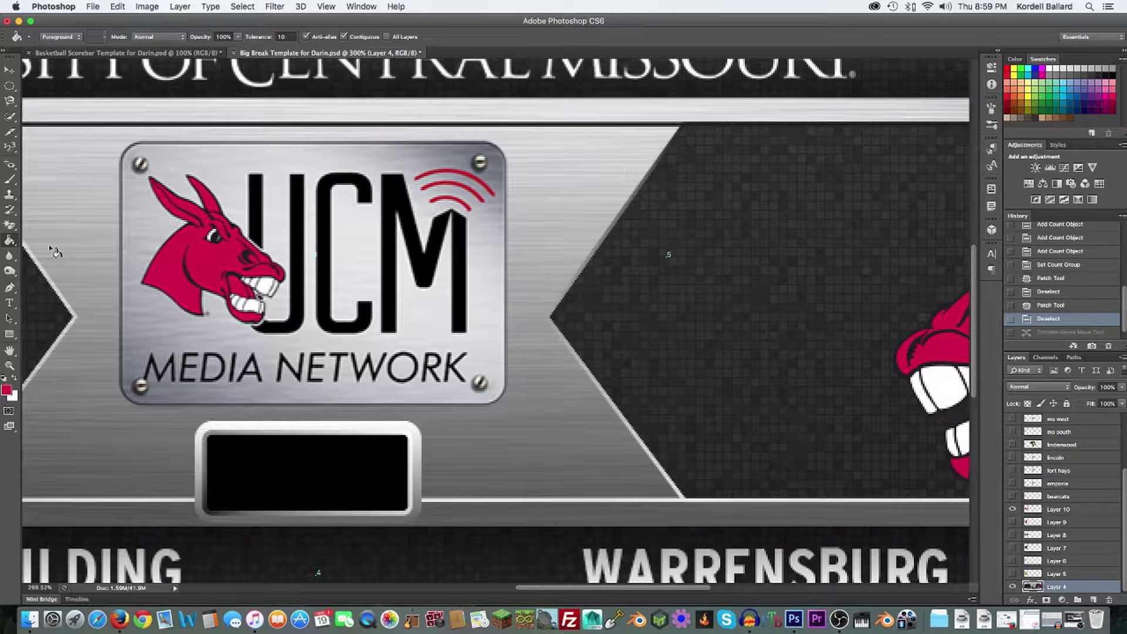
left_click(8, 241)
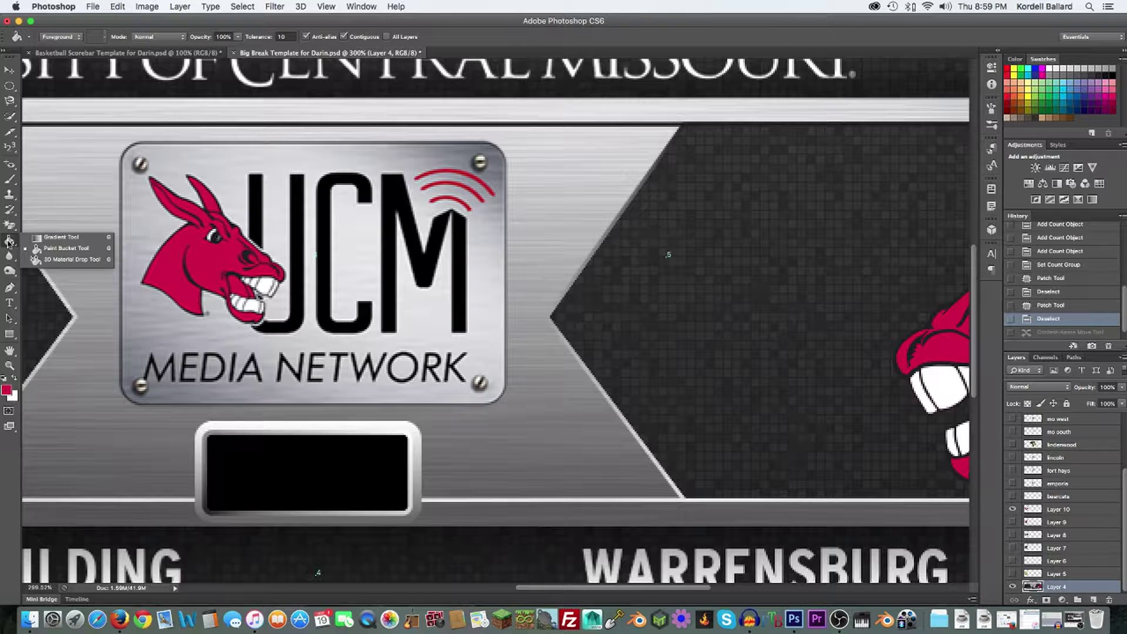
left_click(44, 239)
left_click_drag(90, 224, 601, 195)
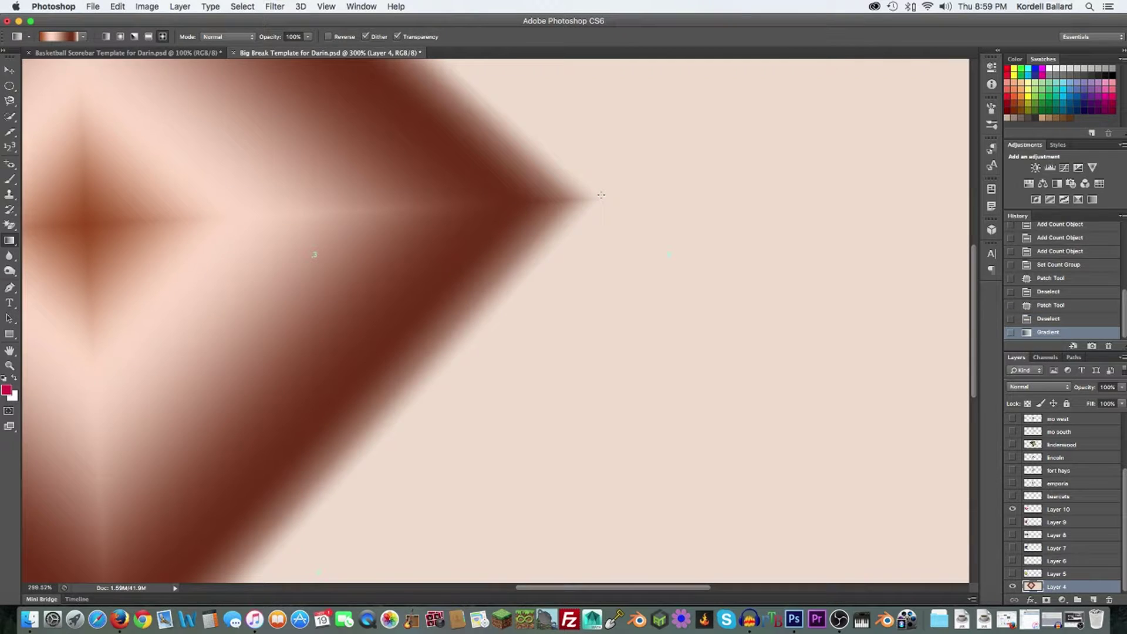
scroll(596, 197, "down", 10)
scroll(596, 197, "up", 5)
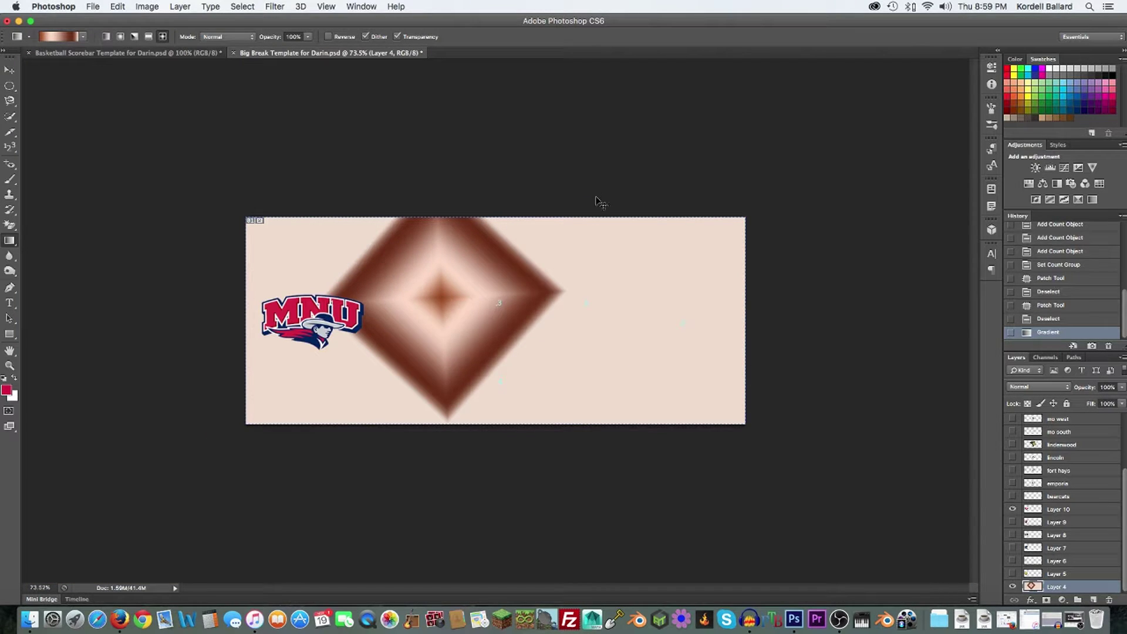
key("ctrl+z")
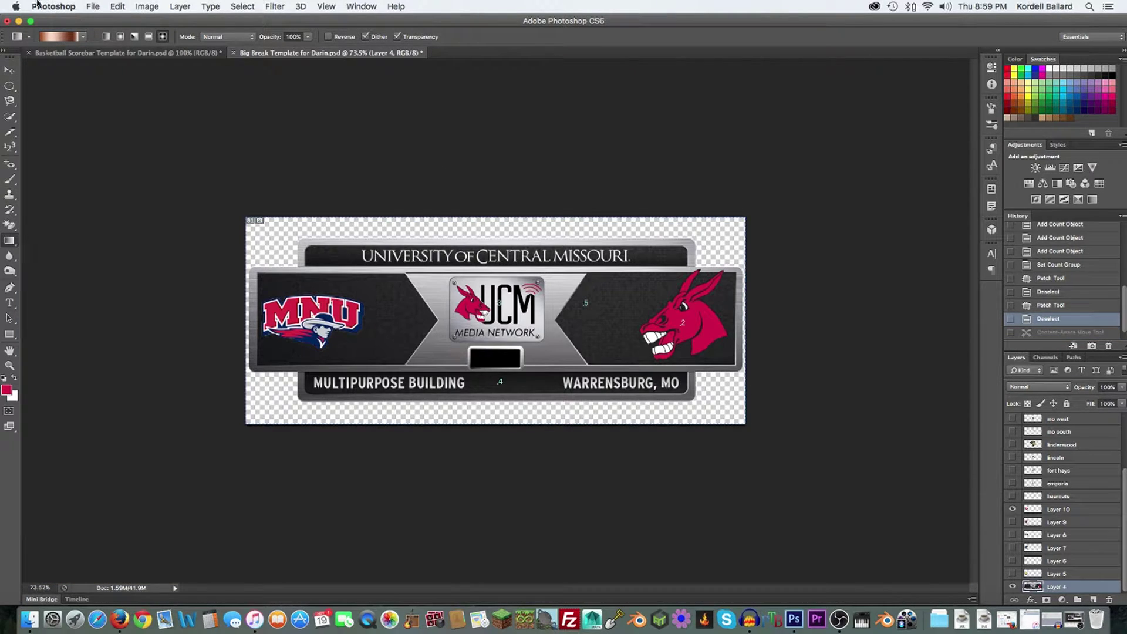
- Look at the gradient presets, switch to the 3D Material Drop tool, and return to the Gradient tool
left_click(83, 38)
left_click(84, 41)
left_click_drag(11, 241, 31, 268)
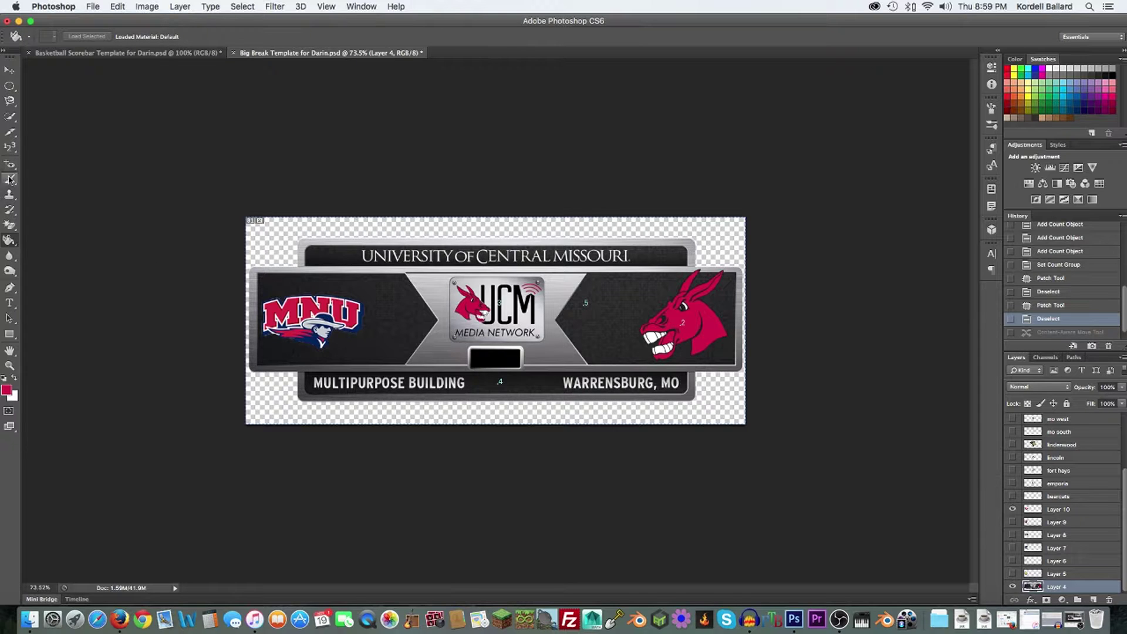
left_click_drag(11, 242, 11, 242)
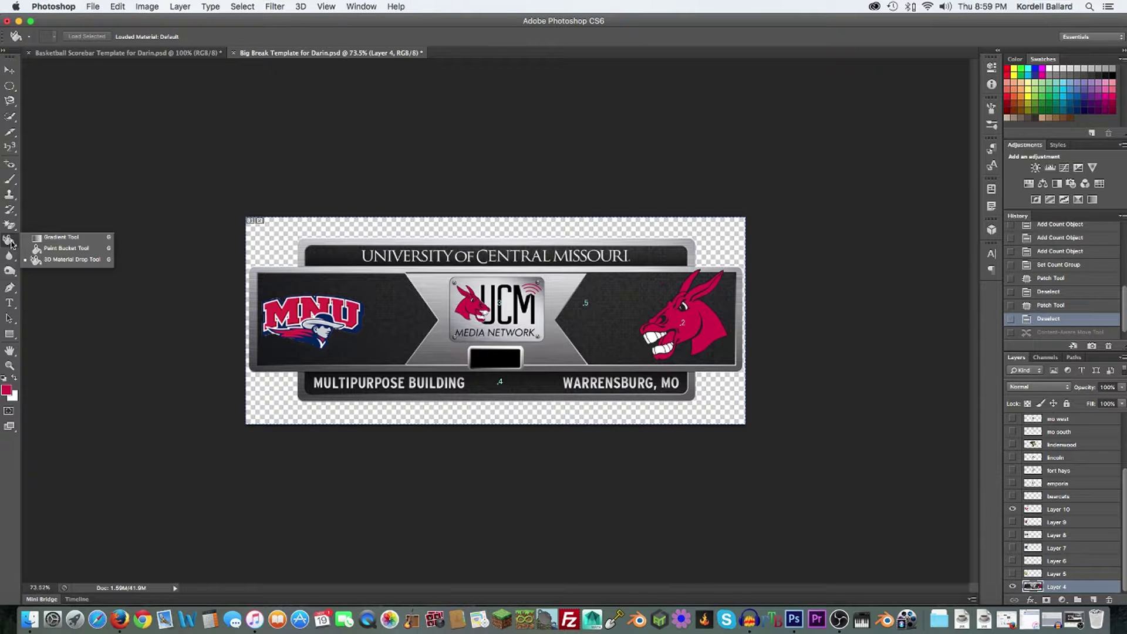
left_click(41, 236)
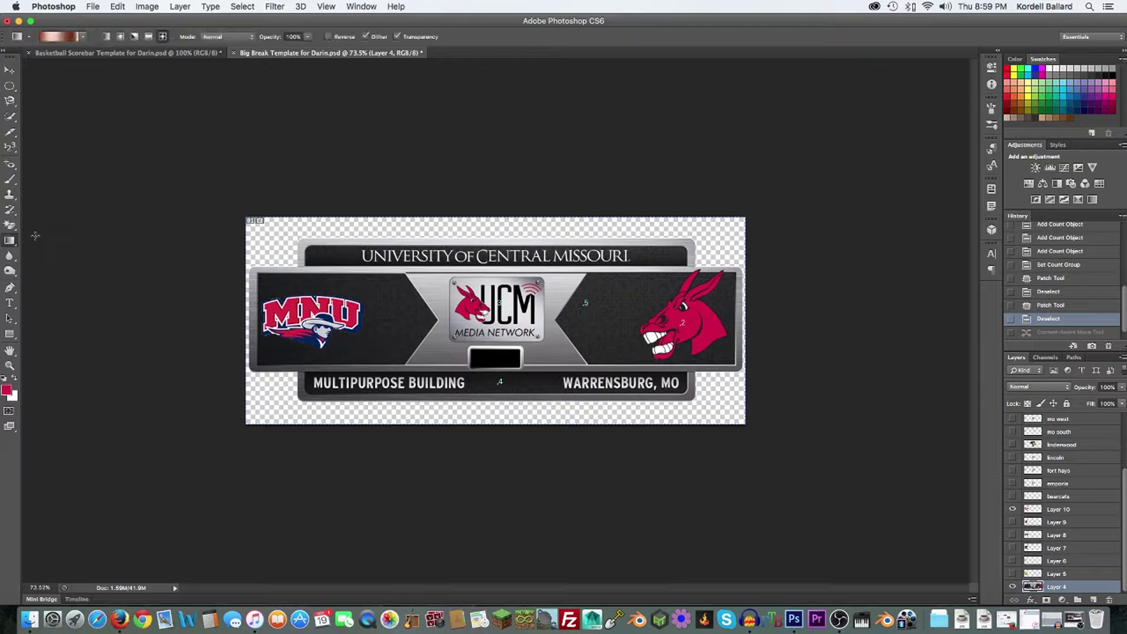
- Show the Blur tool's variants and try sharpening the large mascot's snout and the background beside it with the Sharpen tool
left_click(10, 257)
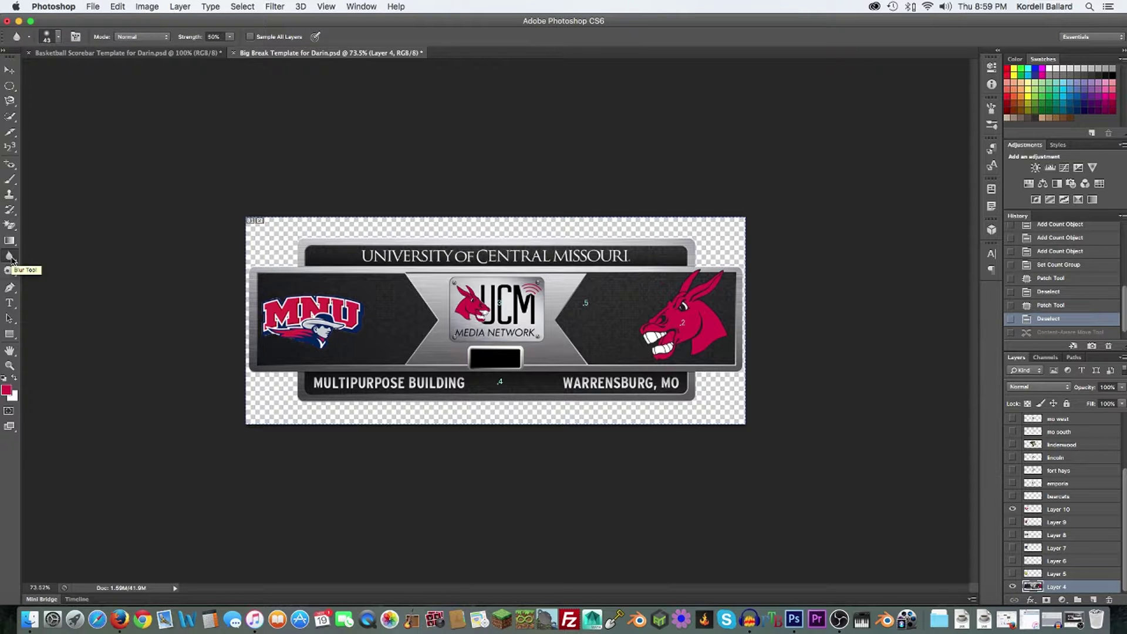
left_click(11, 259)
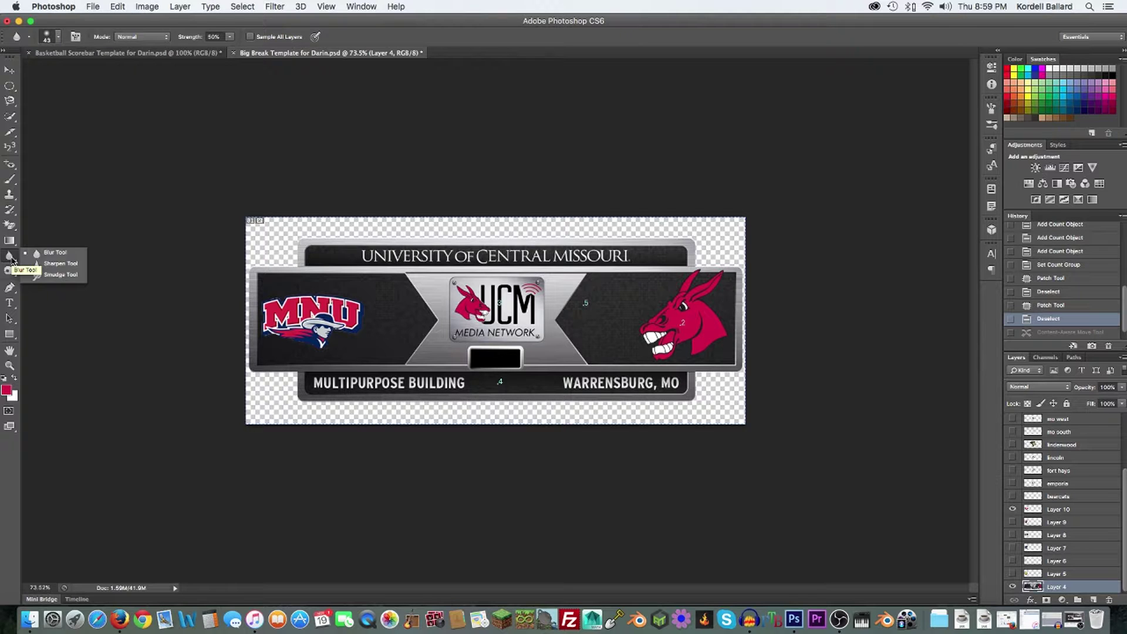
left_click(53, 263)
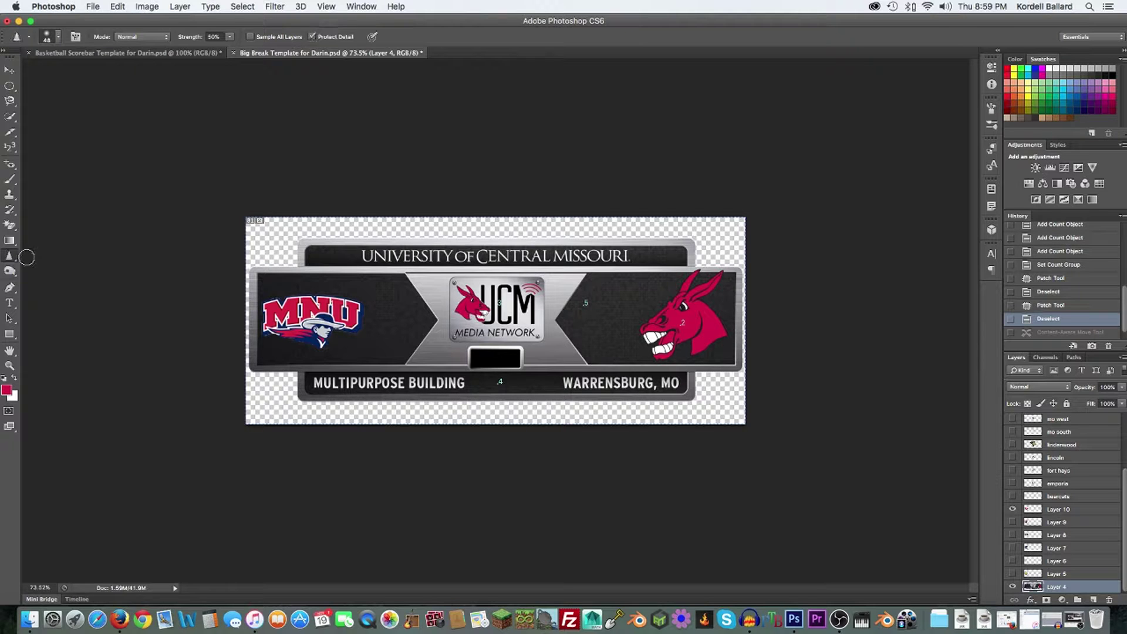
scroll(659, 289, "up", 10)
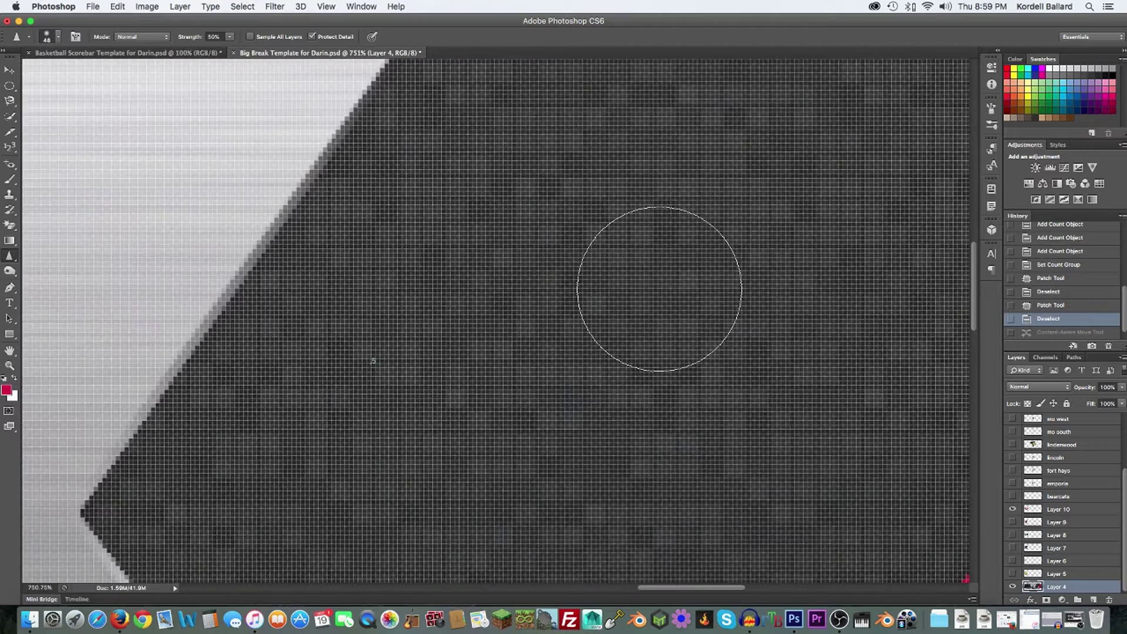
scroll(659, 289, "down", 9)
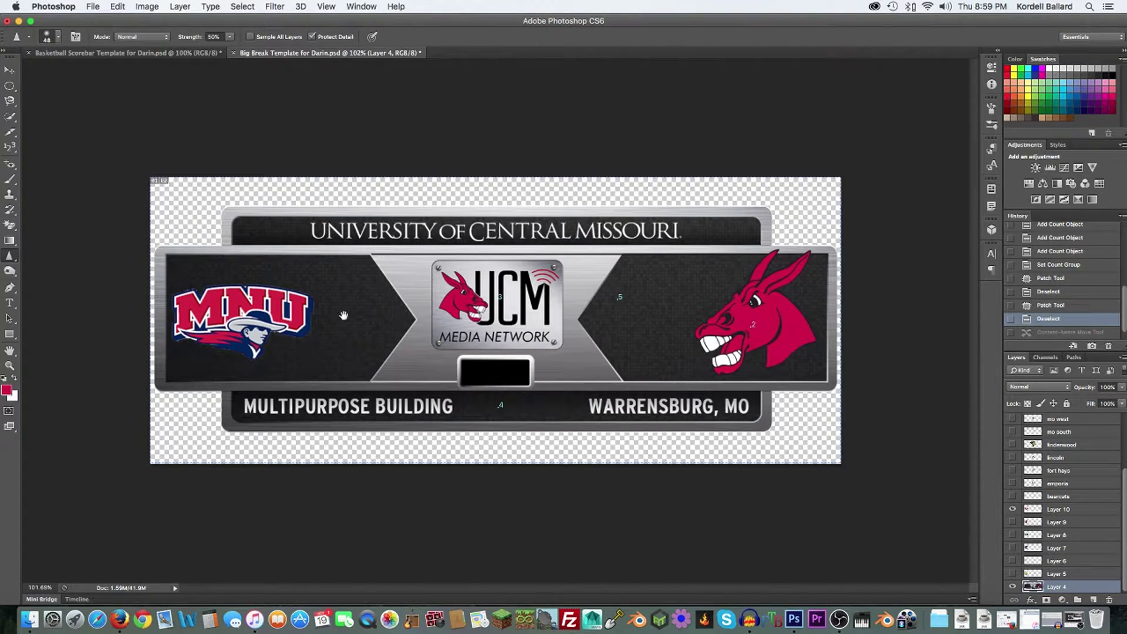
scroll(611, 323, "up", 5)
mouse_move(619, 323)
left_mouse_down()
mouse_move(558, 350)
mouse_move(300, 359)
mouse_move(201, 340)
left_mouse_up()
left_click_drag(403, 338, 315, 339)
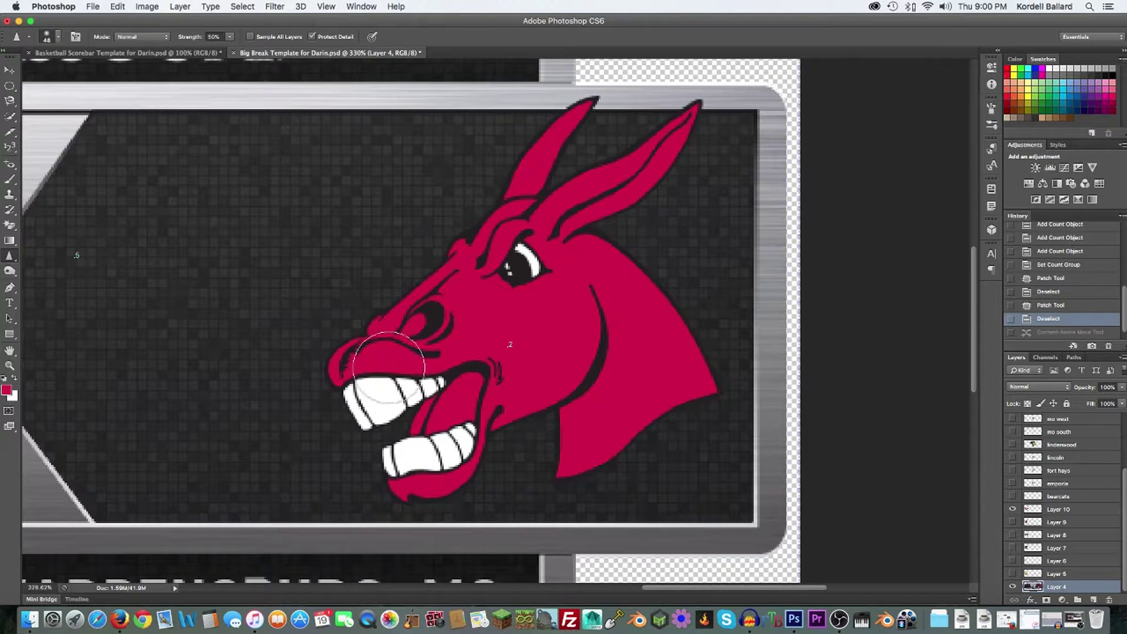
mouse_move(400, 348)
left_mouse_down()
mouse_move(414, 353)
mouse_move(428, 330)
mouse_move(353, 446)
mouse_move(518, 196)
mouse_move(231, 437)
mouse_move(414, 346)
mouse_move(106, 470)
mouse_move(357, 351)
mouse_move(428, 339)
mouse_move(360, 291)
mouse_move(373, 339)
mouse_move(399, 352)
left_mouse_up()
scroll(502, 399, "down", 6)
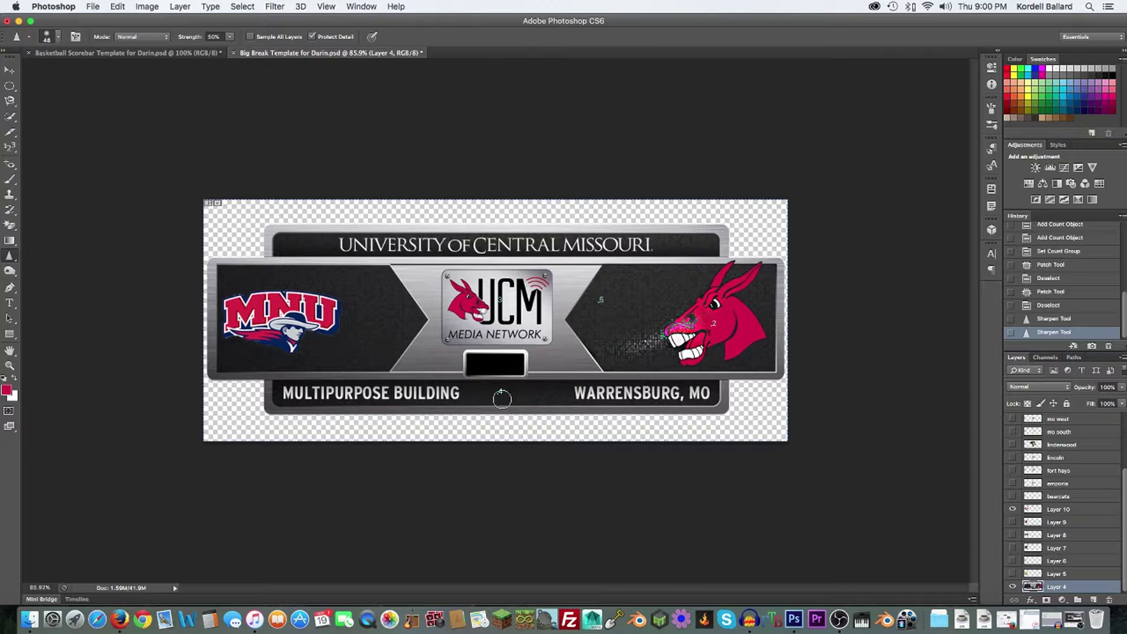
- Compare the banner before and after the first Sharpen stroke through the history, and return to the unsharpened state
left_click(1056, 318)
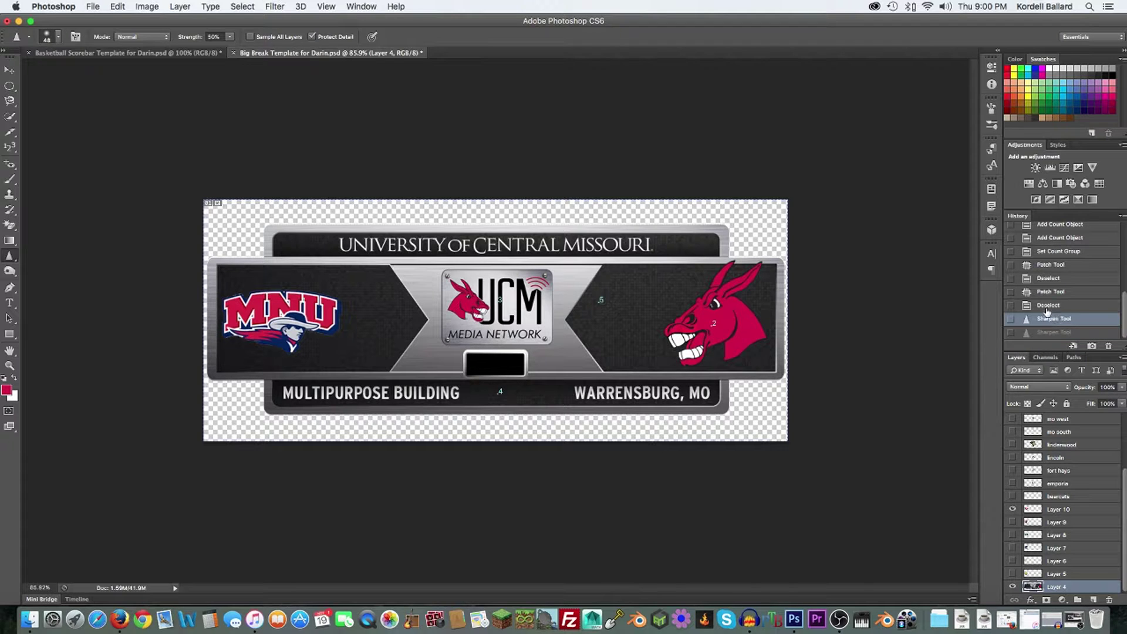
left_click(1054, 307)
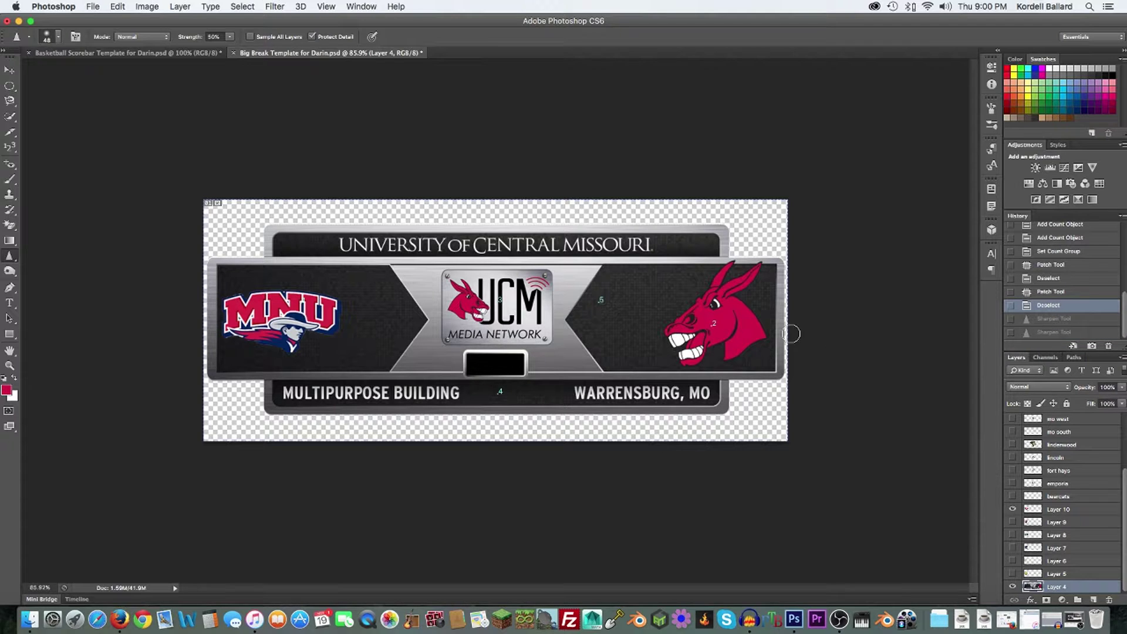
left_click(1037, 318)
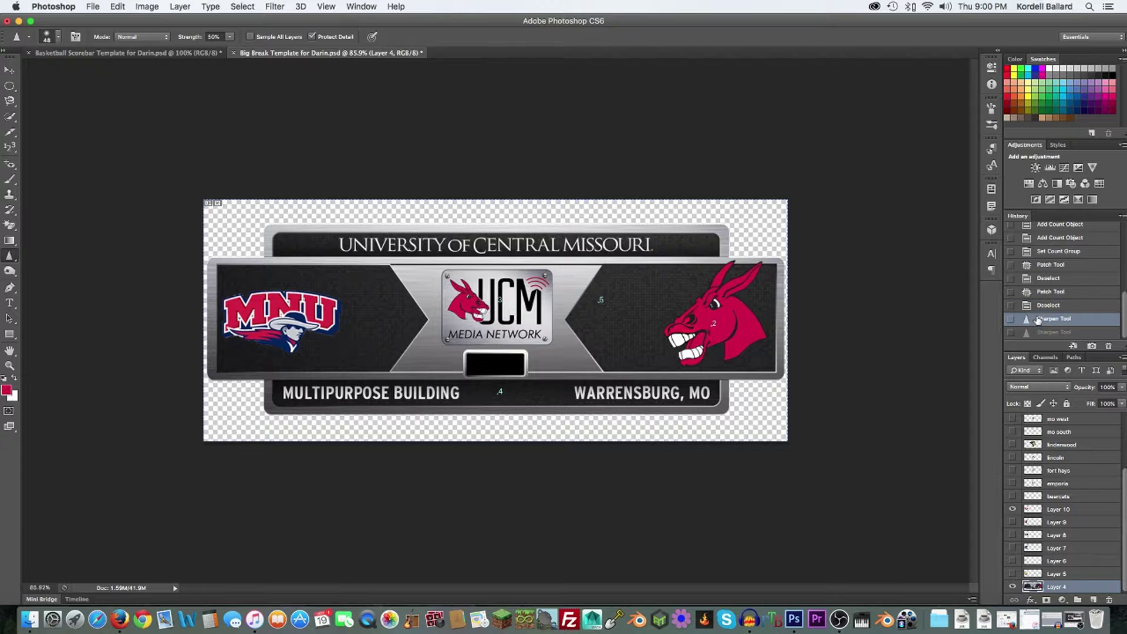
left_click(1050, 306)
left_click(1050, 318)
left_click(1045, 306)
left_click(1049, 321)
left_click(1053, 295)
left_click(1056, 310)
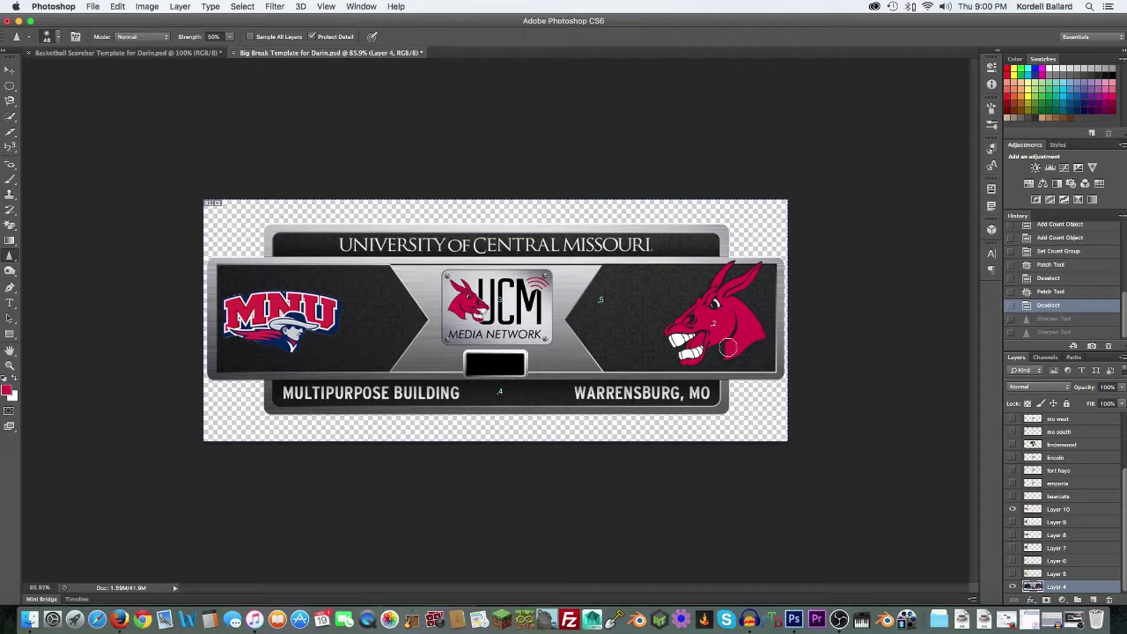
- Try sharpening the large mascot's neck with the Sharpen tool, and undo the stroke
mouse_move(762, 327)
left_mouse_down()
mouse_move(741, 332)
mouse_move(725, 369)
left_mouse_up()
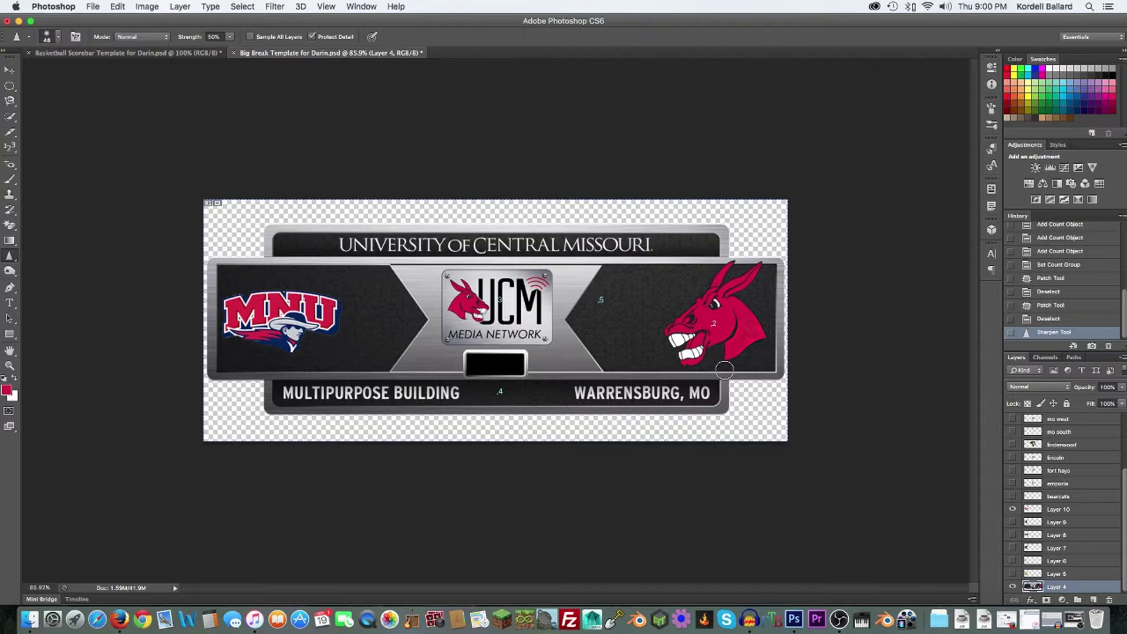
left_click(1060, 321)
left_click(1059, 333)
left_click(1057, 318)
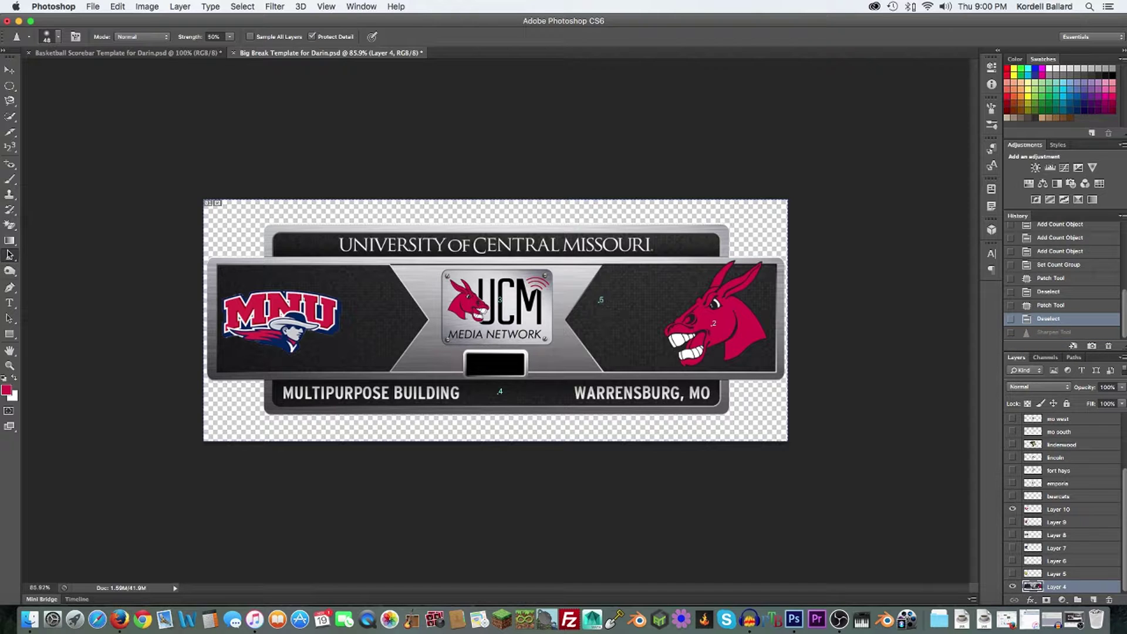
- Try blurring the large mascot's eye with the Blur tool, and undo the stroke
left_click(9, 255)
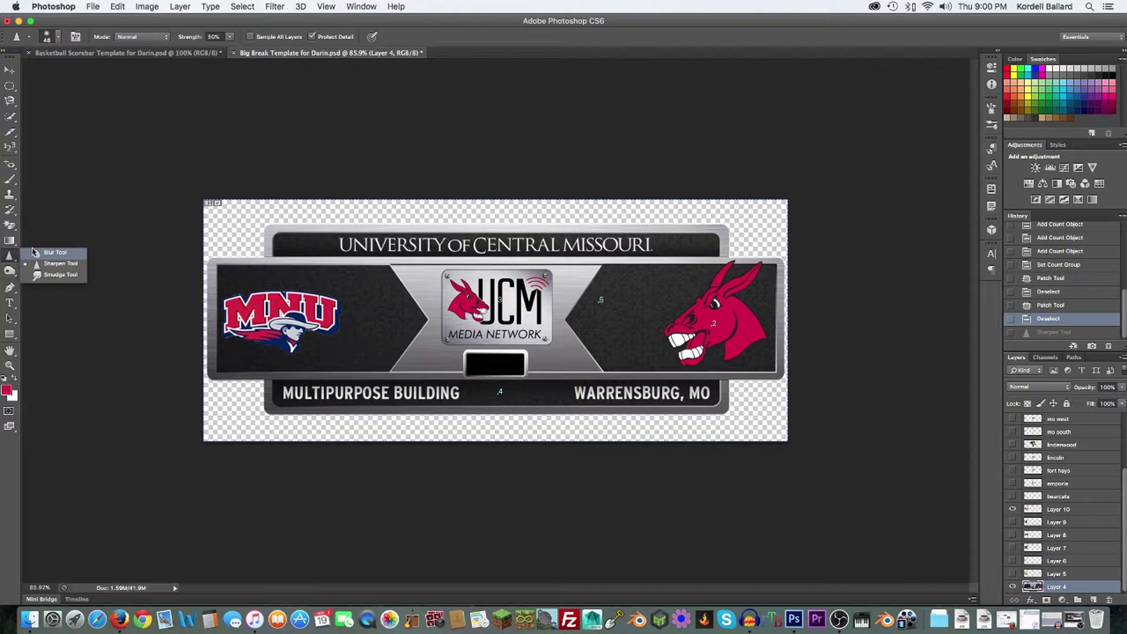
left_click(34, 252)
scroll(701, 317, "up", 4)
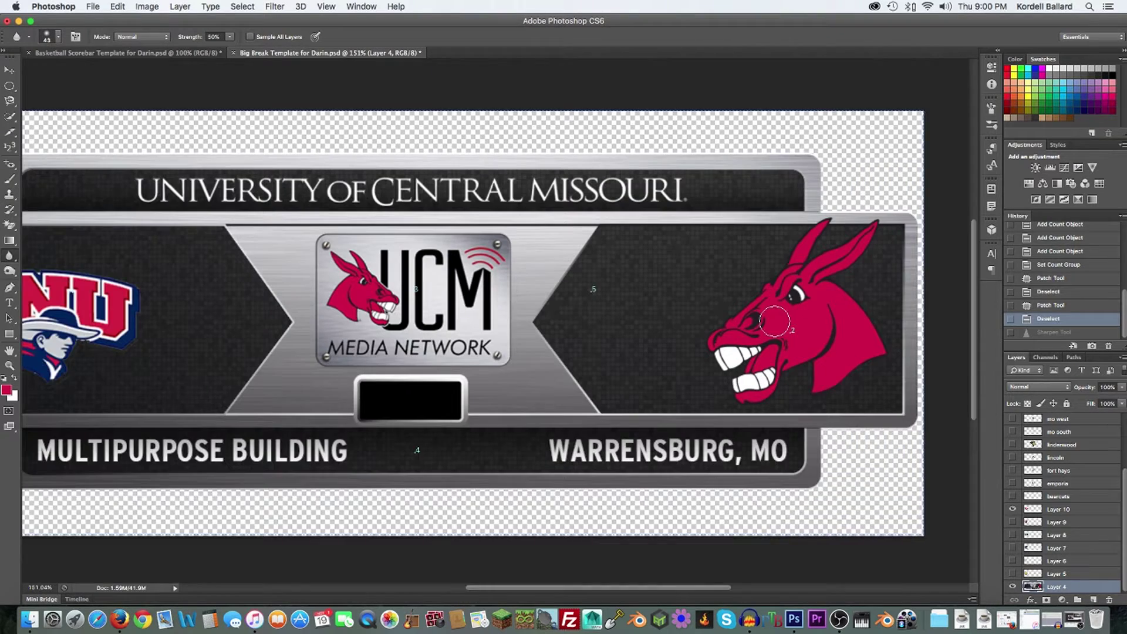
scroll(788, 320, "up", 2)
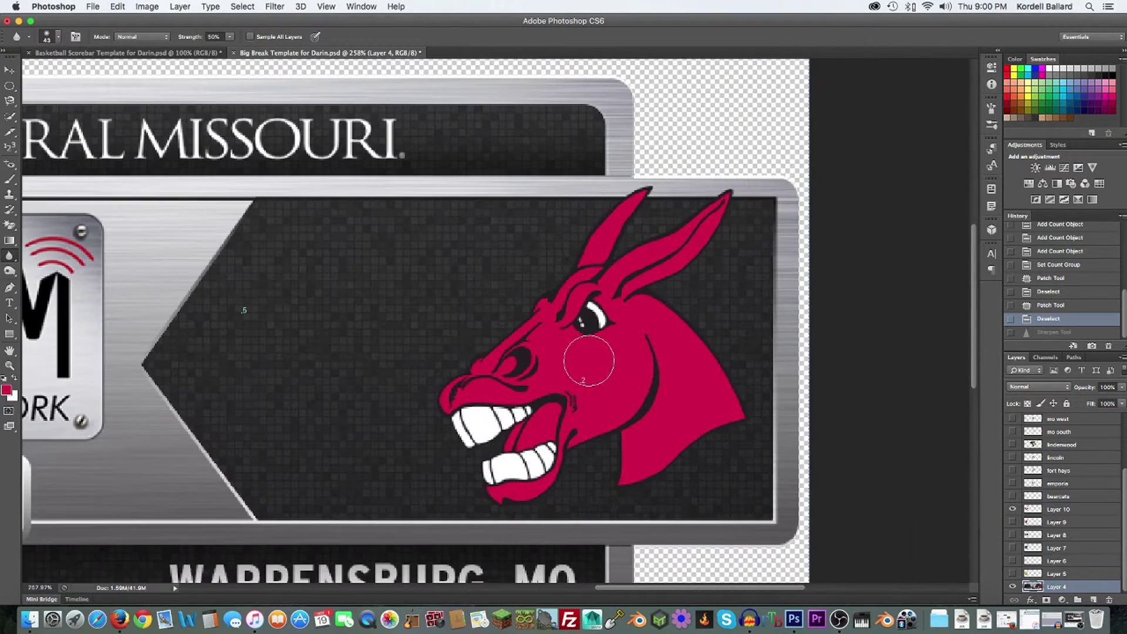
mouse_move(605, 323)
left_mouse_down()
mouse_move(579, 323)
mouse_move(650, 296)
mouse_move(610, 302)
mouse_move(578, 334)
mouse_move(617, 313)
mouse_move(606, 297)
mouse_move(555, 338)
mouse_move(603, 331)
mouse_move(533, 347)
mouse_move(562, 348)
mouse_move(619, 306)
mouse_move(581, 325)
left_mouse_up()
key("super+0")
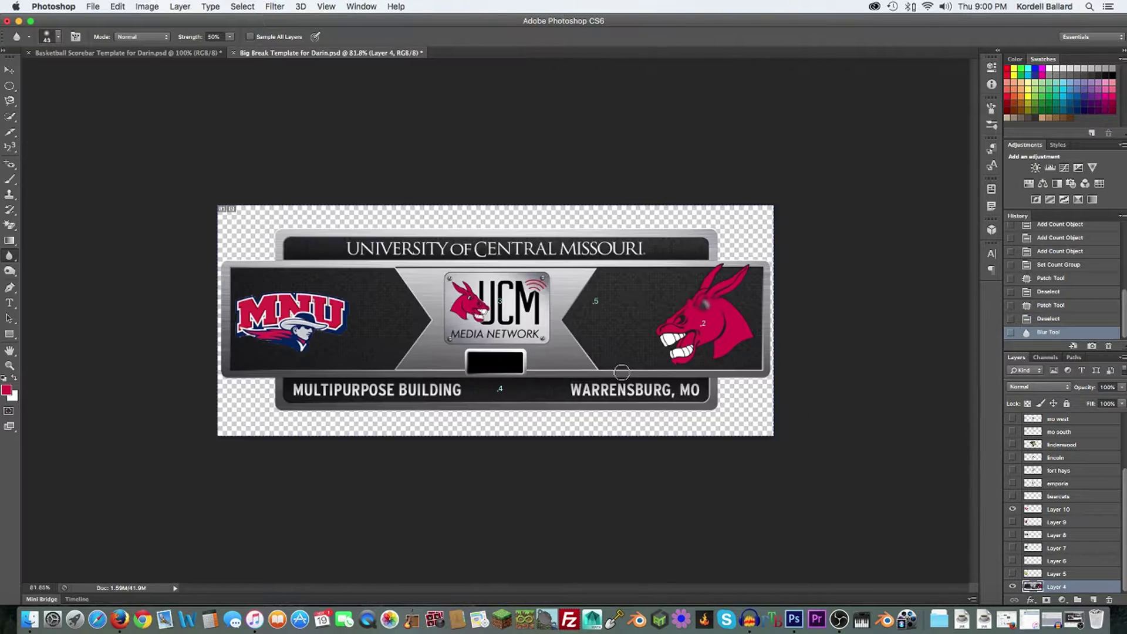
left_click(1049, 319)
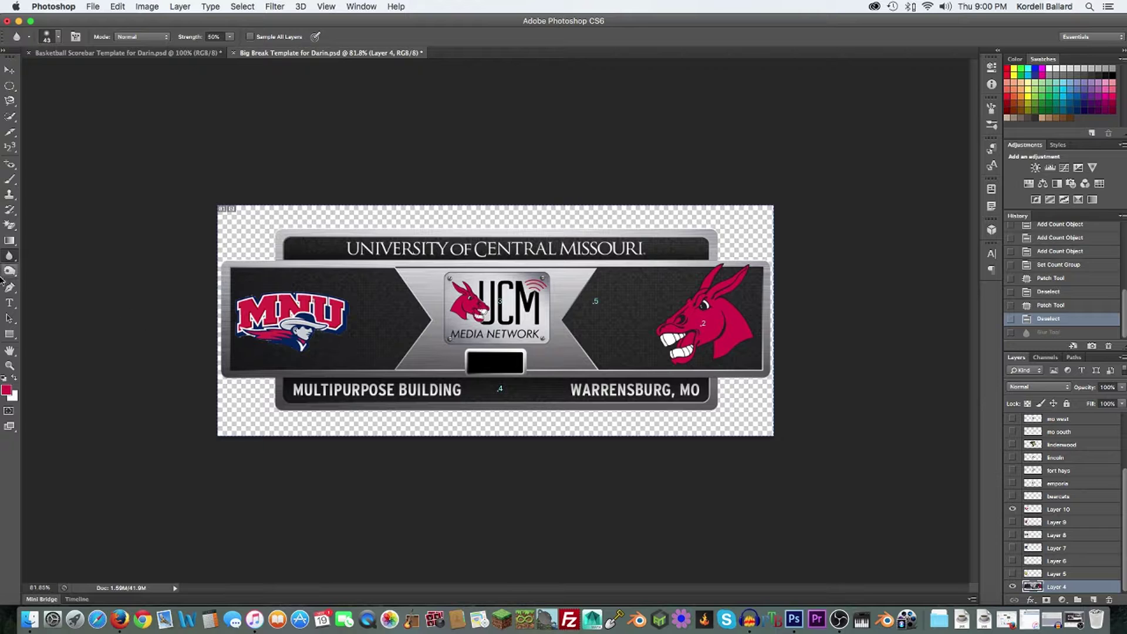
- Switch to the Smudge tool and set its brush size to 9 px
left_click_drag(11, 258, 35, 279)
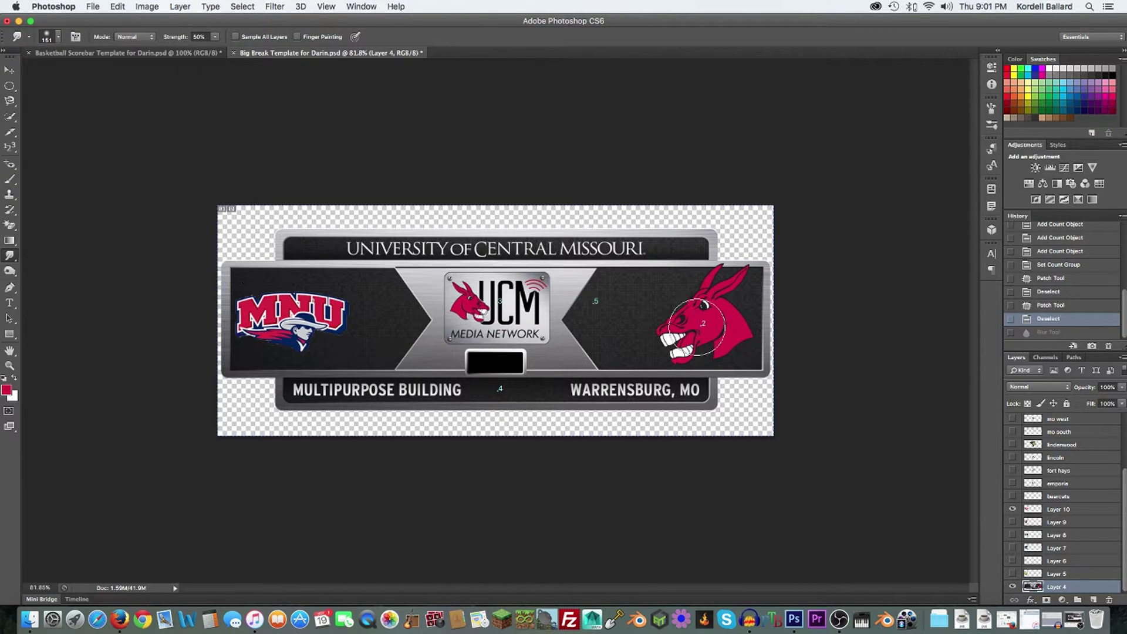
left_click(58, 37)
left_click_drag(62, 72, 20, 77)
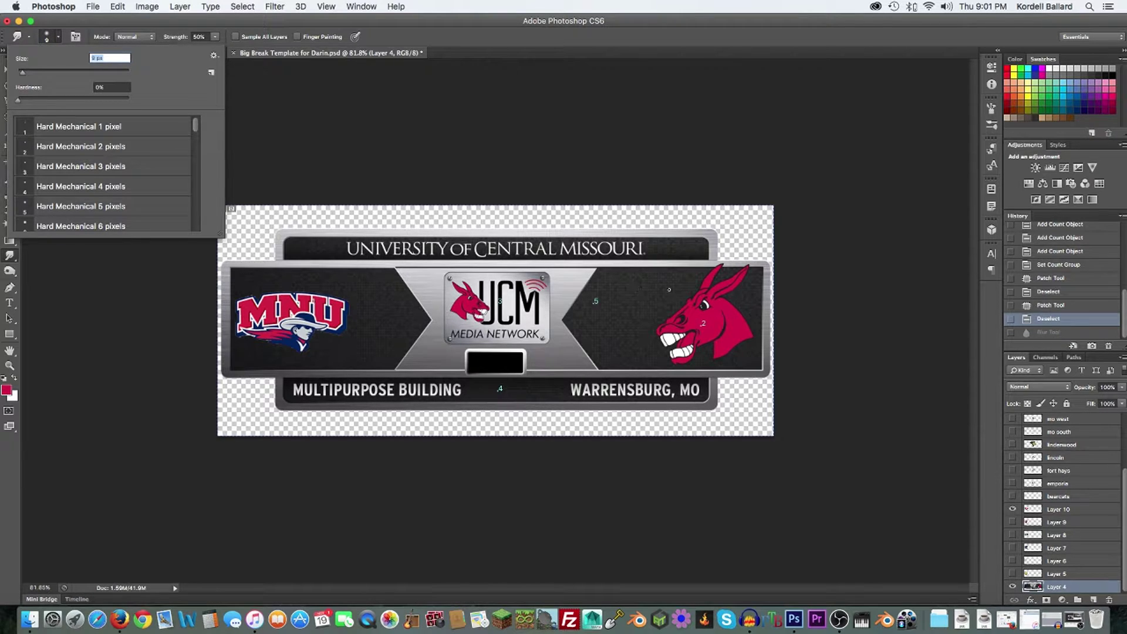
scroll(712, 294, "up", 8)
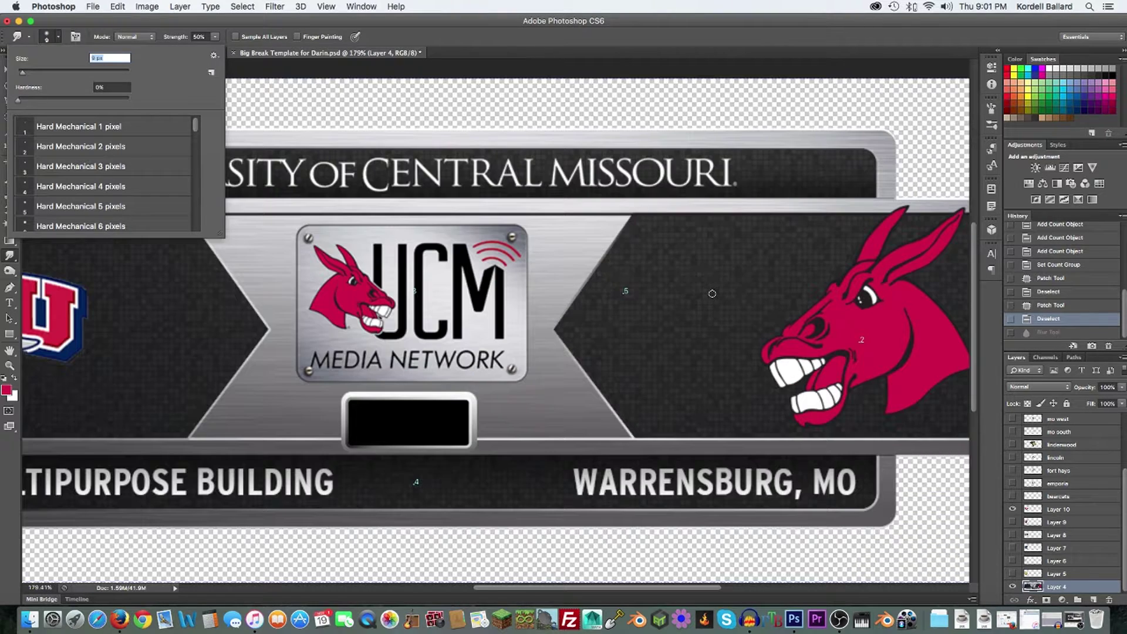
scroll(712, 293, "up", 3)
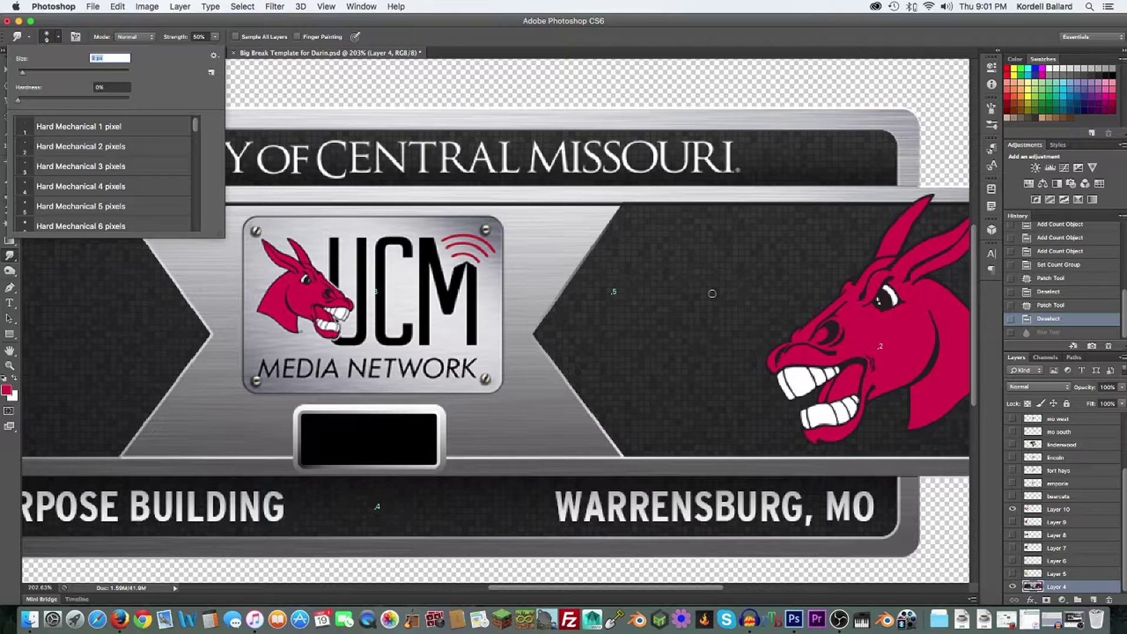
scroll(818, 399, "up", 6)
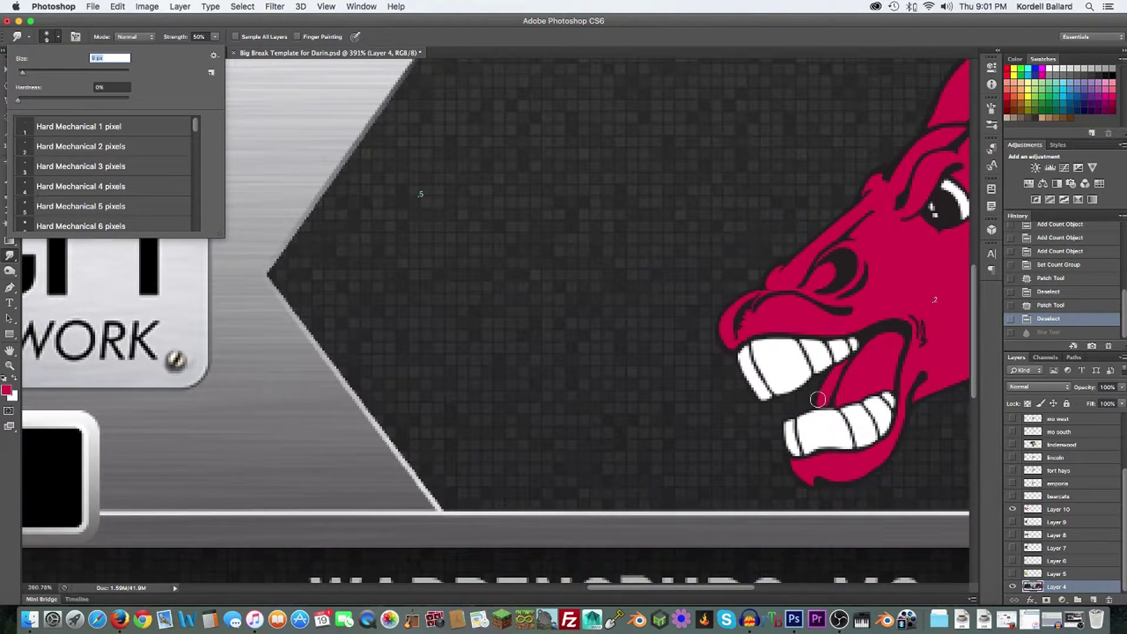
key("space")
left_click(828, 402)
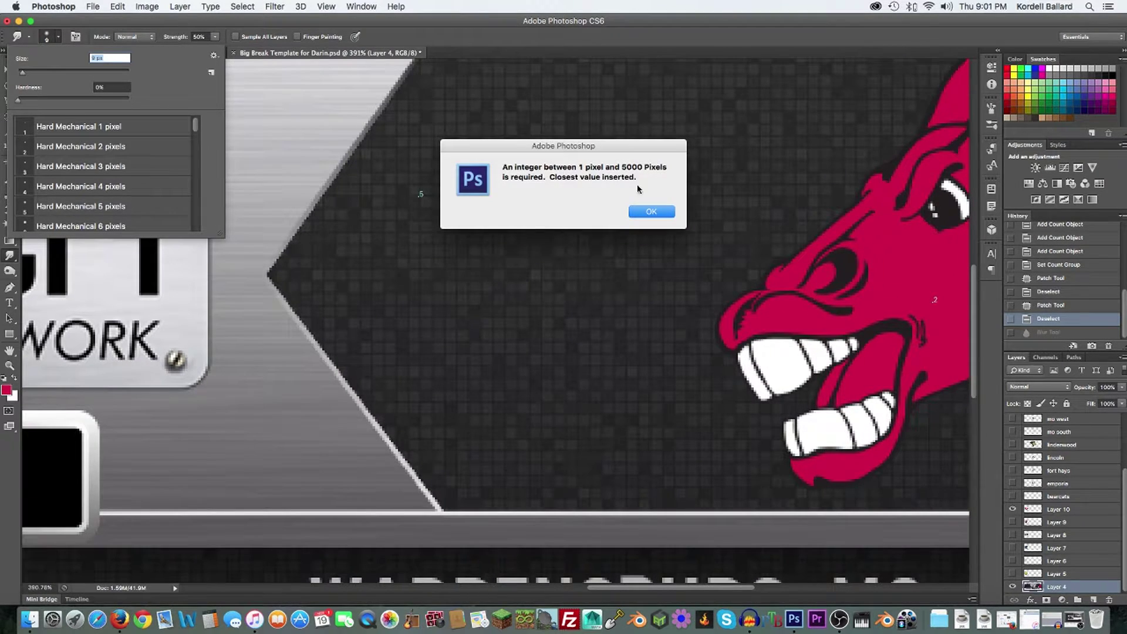
left_click(648, 211)
- Try smudging the large mascot's upper front teeth, and undo the stroke
left_click_drag(822, 402, 611, 292)
scroll(668, 299, "right", 1)
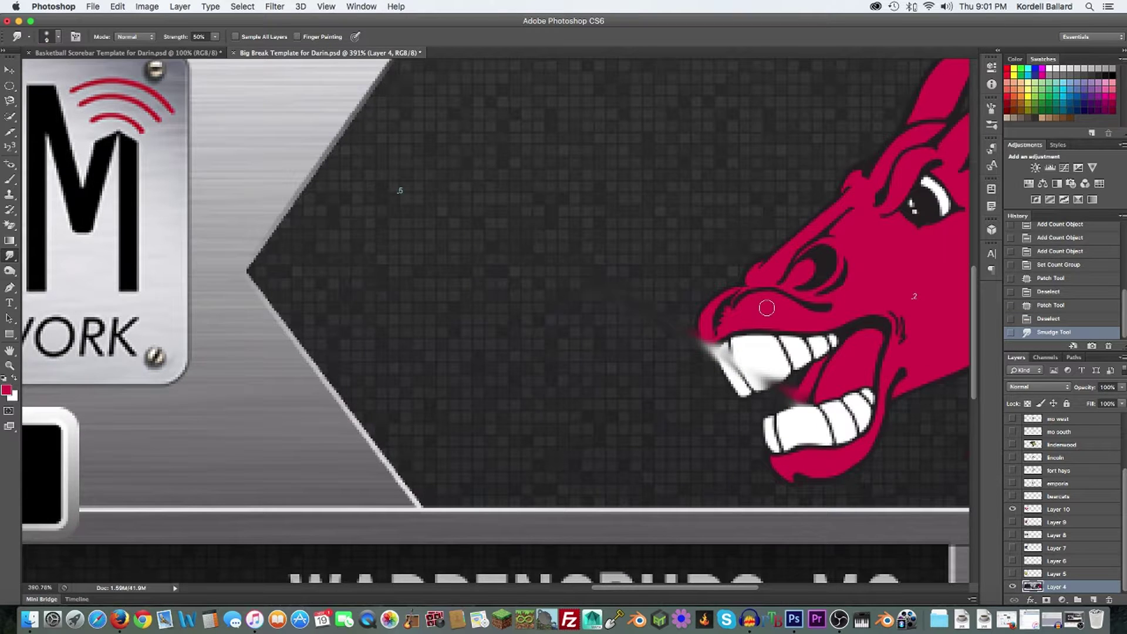
key("ctrl+z")
- Try extending the large mascot's upper and lower front teeth toward each other with short Smudge strokes
mouse_move(769, 353)
left_mouse_down()
mouse_move(458, 307)
mouse_move(538, 247)
left_mouse_up()
scroll(539, 256, "up", 10)
left_click_drag(532, 305, 586, 369)
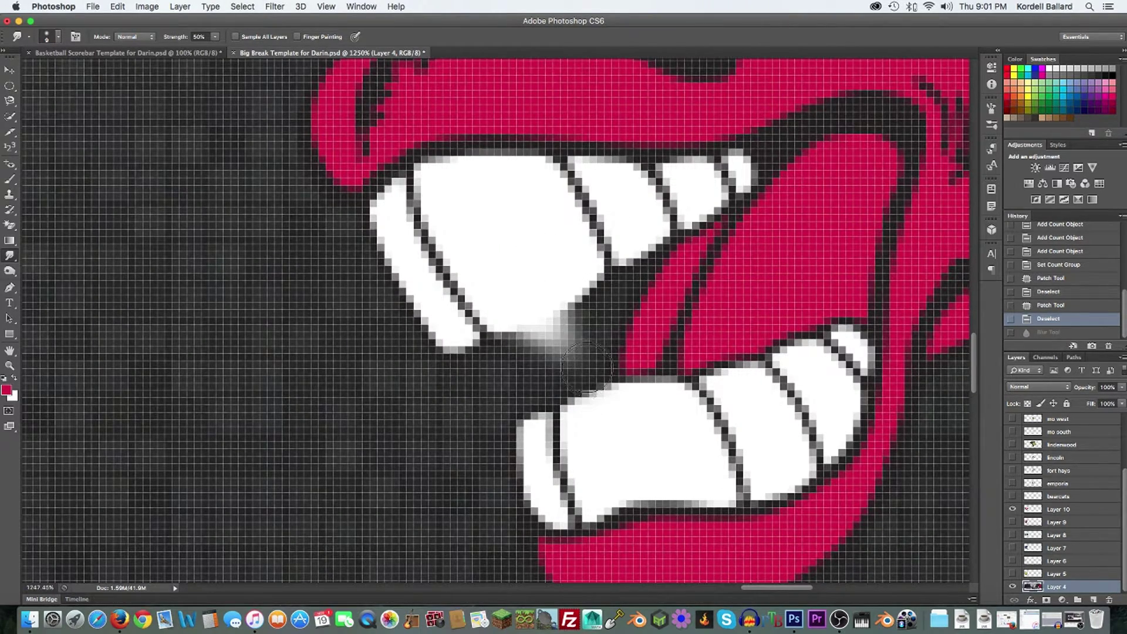
left_click_drag(554, 272, 592, 331)
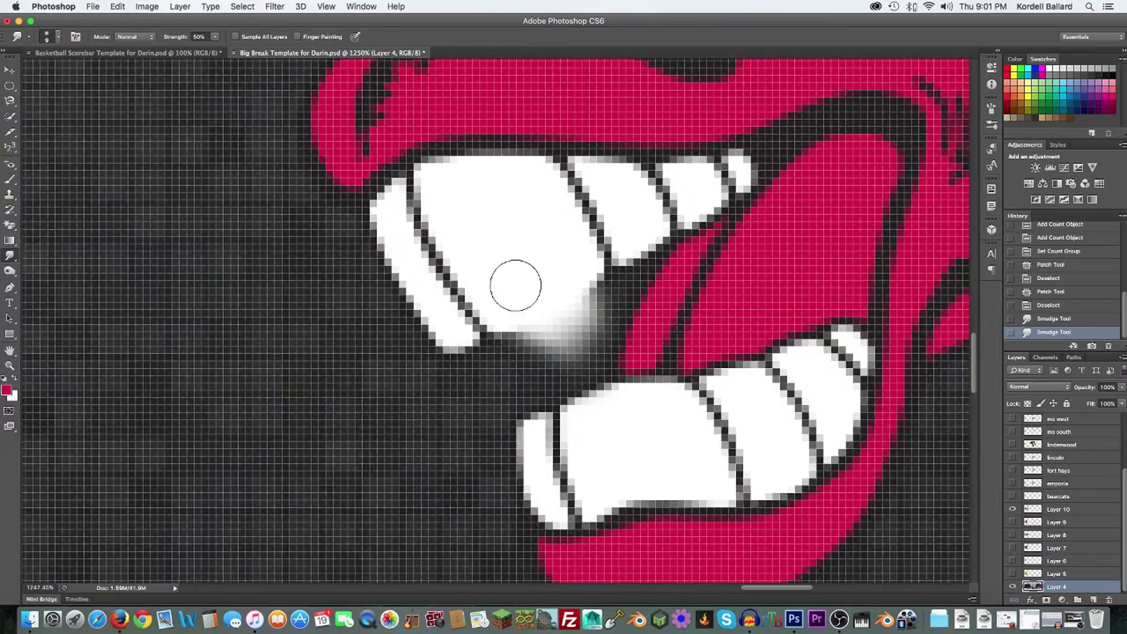
scroll(511, 302, "up", 1)
scroll(511, 301, "left", 1)
left_click_drag(518, 320, 581, 369)
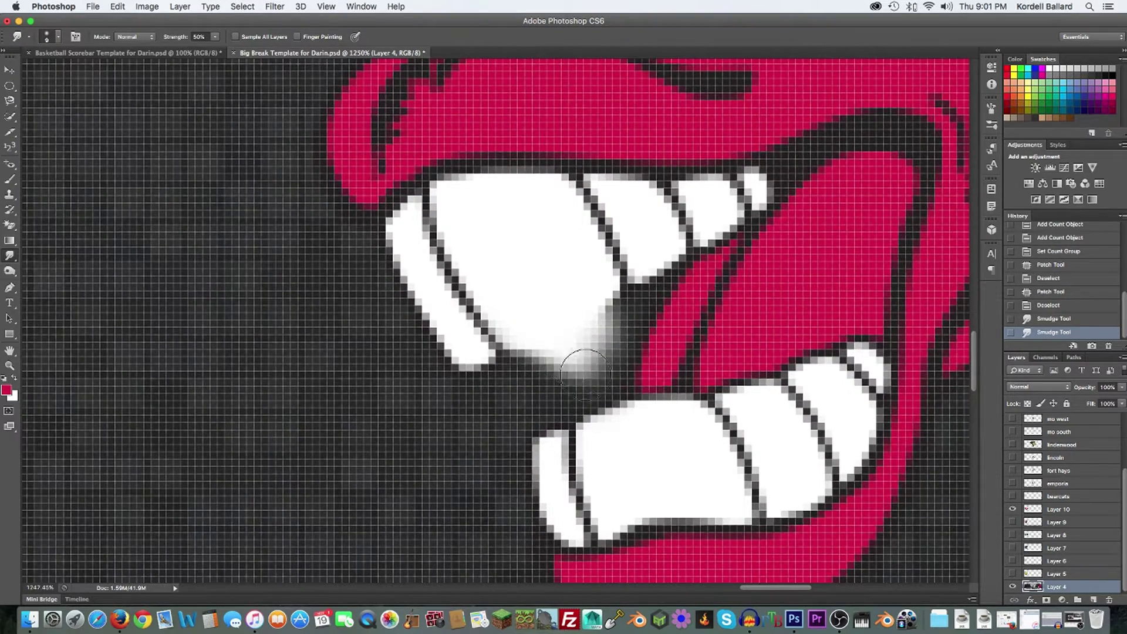
mouse_move(576, 302)
left_mouse_down()
mouse_move(610, 356)
mouse_move(626, 463)
mouse_move(607, 378)
left_mouse_up()
mouse_move(656, 437)
left_mouse_down()
mouse_move(649, 378)
mouse_move(624, 405)
left_mouse_up()
left_click_drag(613, 440, 602, 416)
left_click_drag(557, 477, 532, 428)
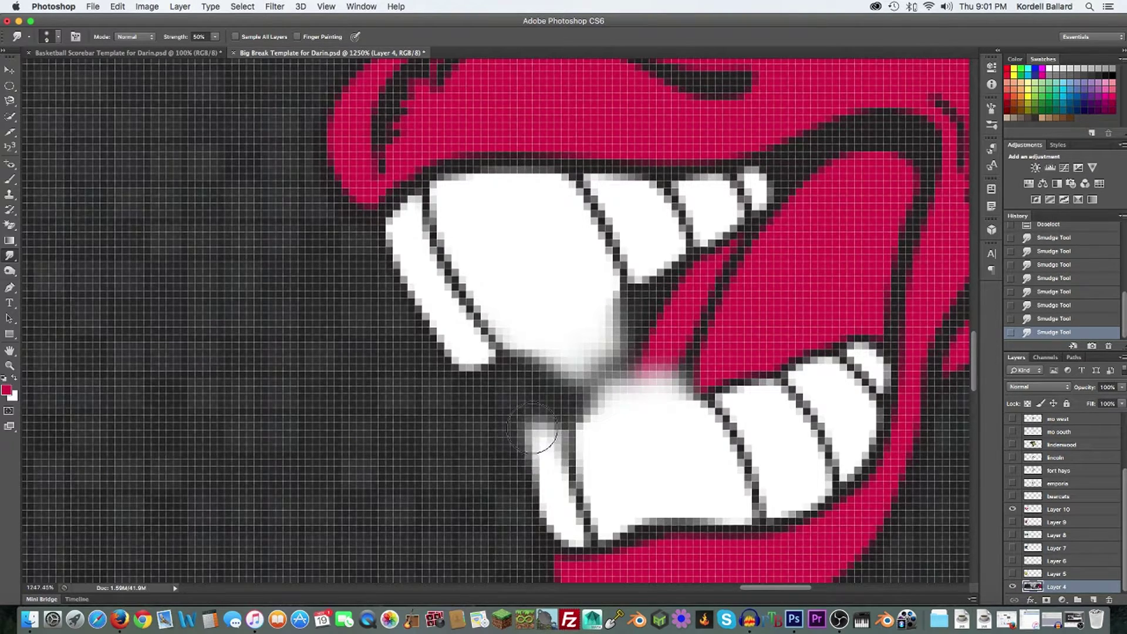
left_click_drag(468, 346, 486, 387)
- Check the smudged teeth on the banner and try smudging the large mascot's eye, jaw and snout
scroll(630, 400, "down", 10)
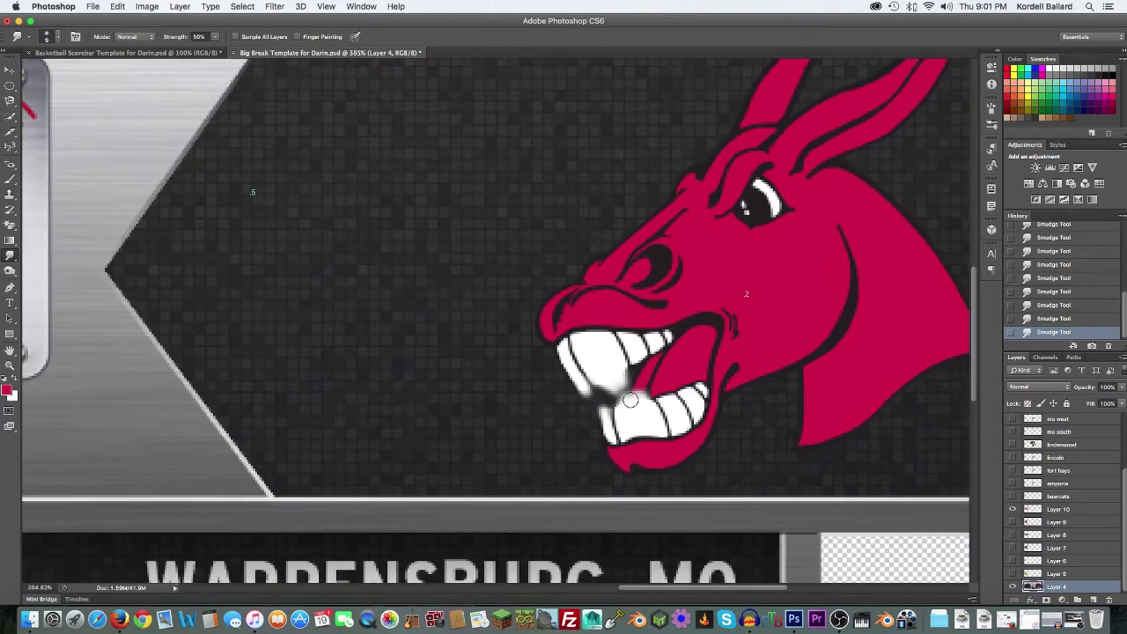
scroll(630, 399, "down", 10)
scroll(631, 400, "up", 3)
left_click_drag(774, 419, 563, 417)
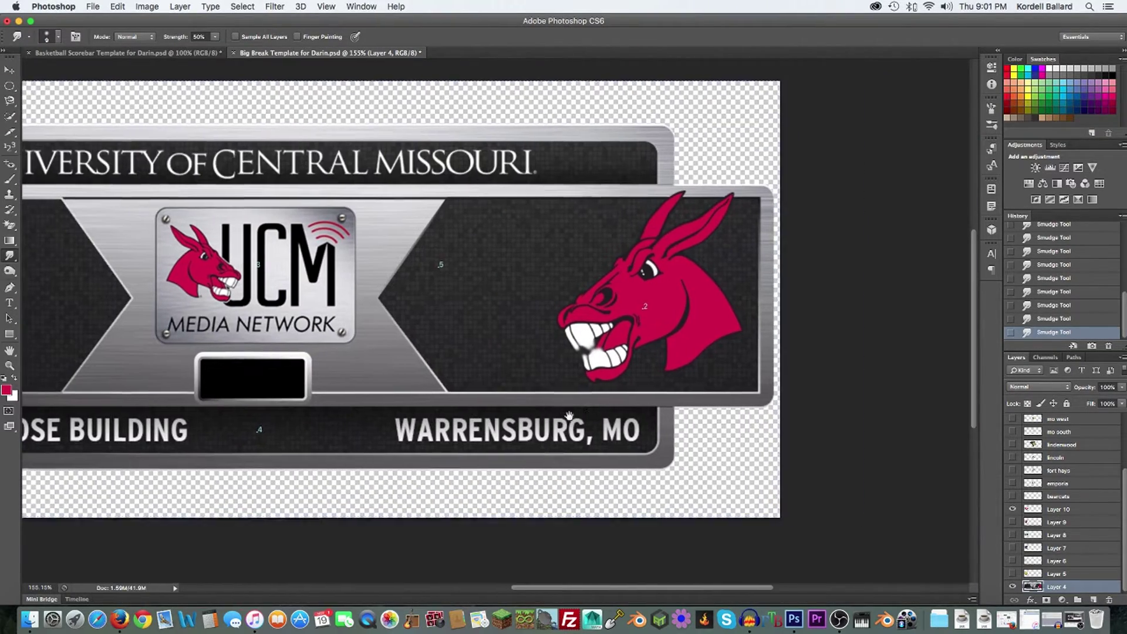
scroll(597, 408, "up", 2)
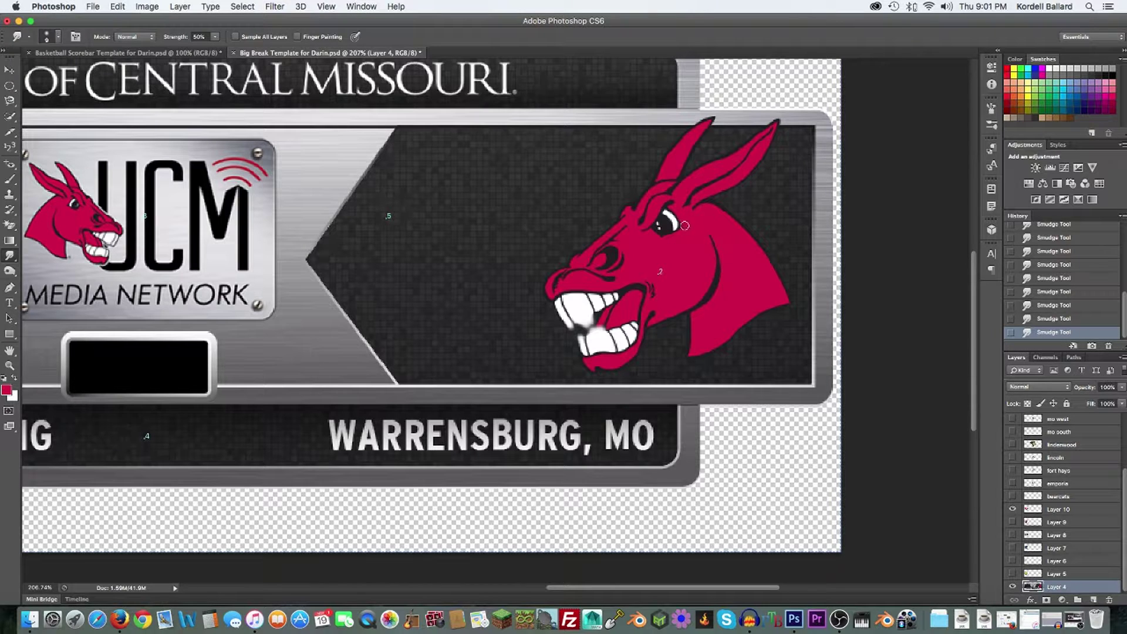
mouse_move(663, 229)
left_mouse_down()
mouse_move(681, 200)
mouse_move(679, 239)
mouse_move(691, 202)
mouse_move(709, 305)
mouse_move(694, 220)
mouse_move(675, 244)
mouse_move(666, 304)
mouse_move(643, 311)
mouse_move(667, 286)
mouse_move(644, 294)
mouse_move(610, 273)
mouse_move(574, 293)
mouse_move(524, 294)
mouse_move(595, 266)
left_mouse_up()
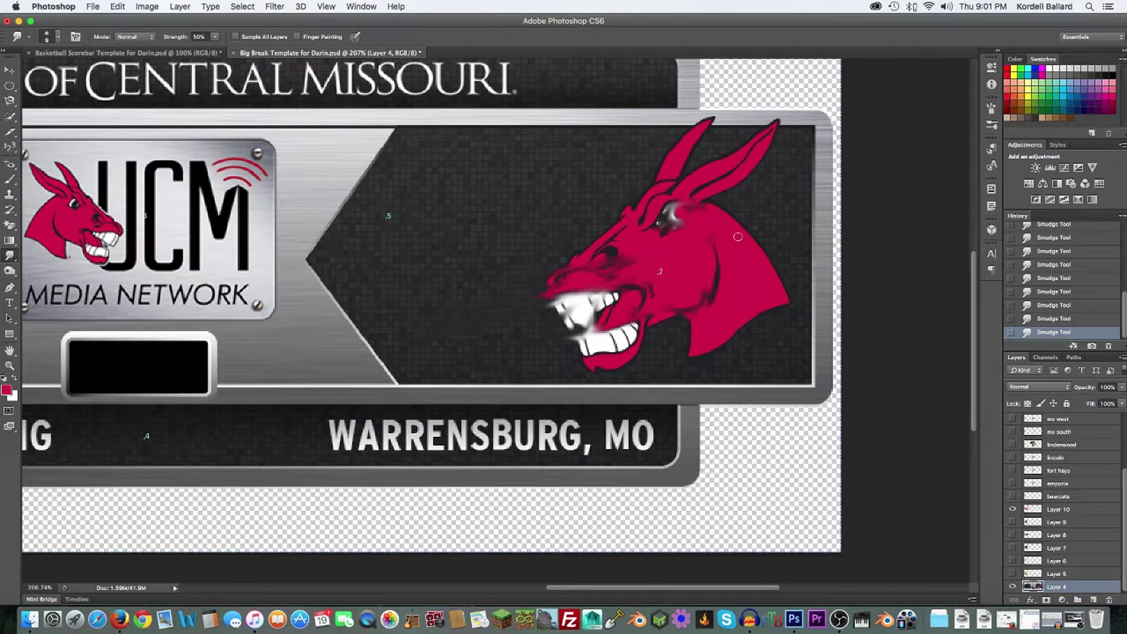
- Revert all Smudge strokes on the large mascot through the history and switch to the Dodge tool
left_click(1037, 279)
scroll(1036, 282, "up", 10)
scroll(1042, 275, "down", 3)
left_click(1048, 270)
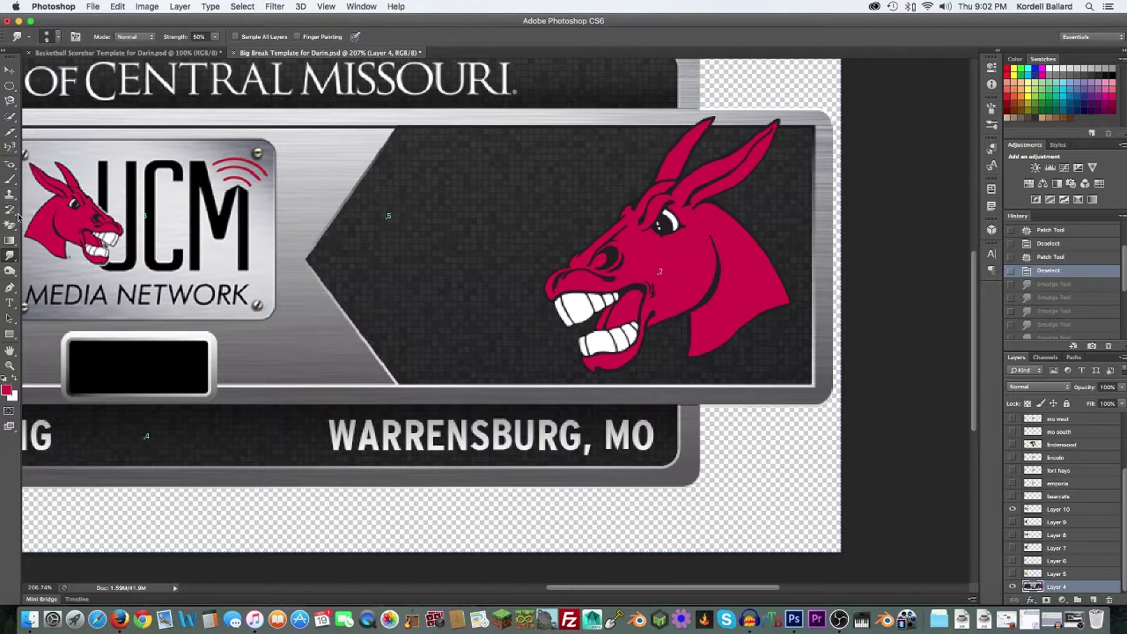
left_click(10, 271)
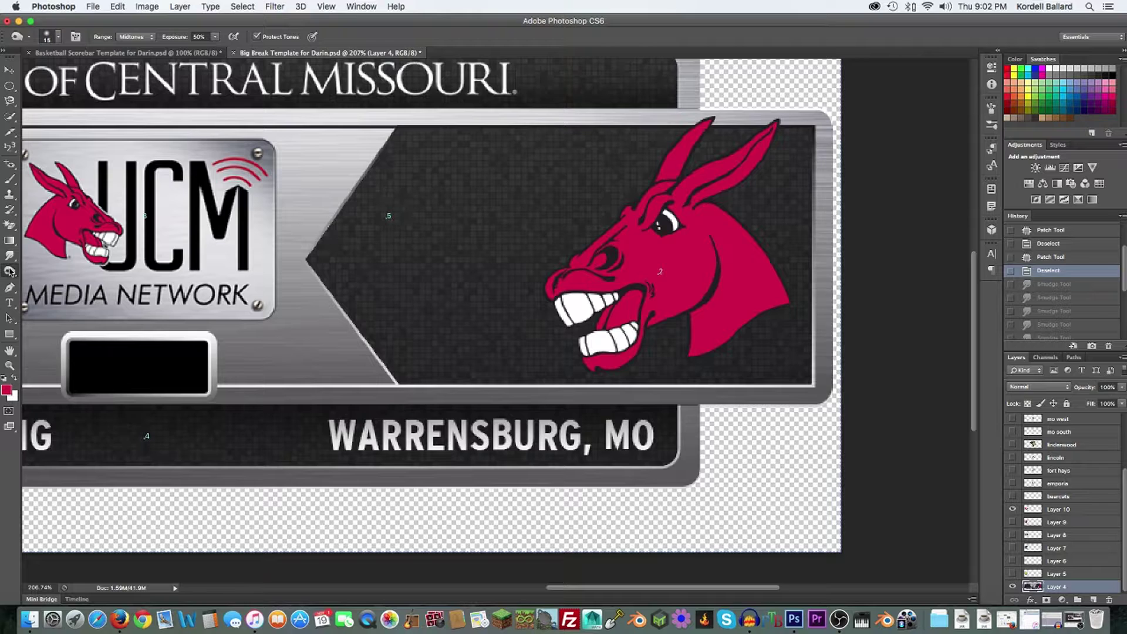
- Try lightening the large mascot's face and neck with strokes of the Dodge tool
left_click(10, 272)
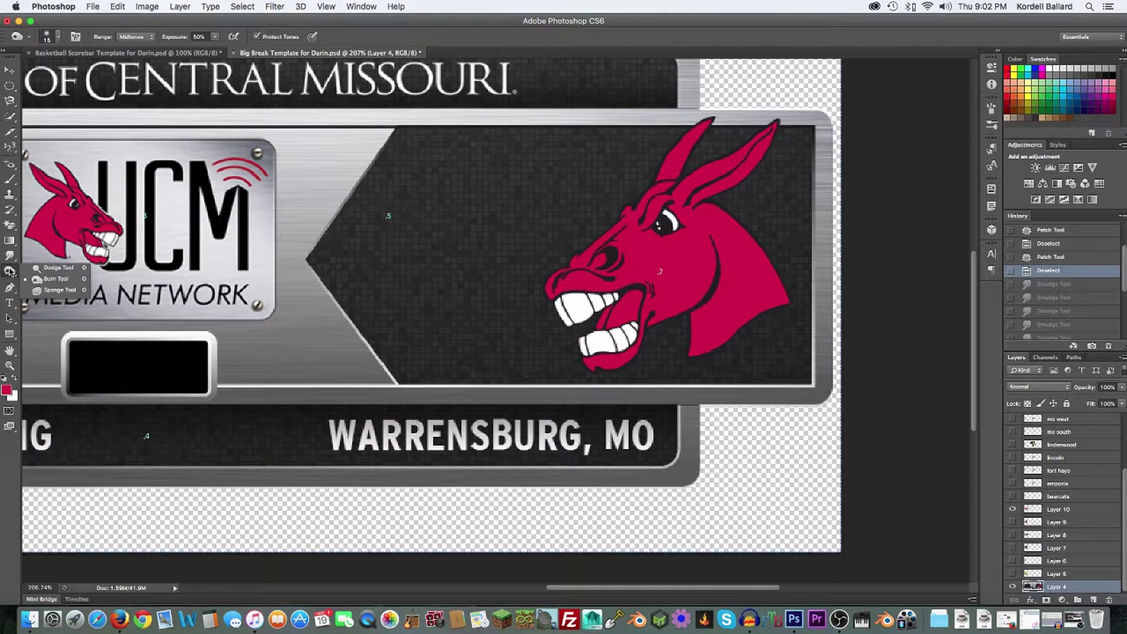
left_click(50, 268)
mouse_move(619, 266)
left_mouse_down()
mouse_move(669, 247)
mouse_move(699, 267)
mouse_move(607, 275)
mouse_move(664, 241)
mouse_move(662, 268)
mouse_move(685, 221)
mouse_move(666, 259)
left_mouse_up()
mouse_move(744, 206)
left_mouse_down()
mouse_move(767, 196)
mouse_move(759, 257)
mouse_move(686, 253)
left_mouse_up()
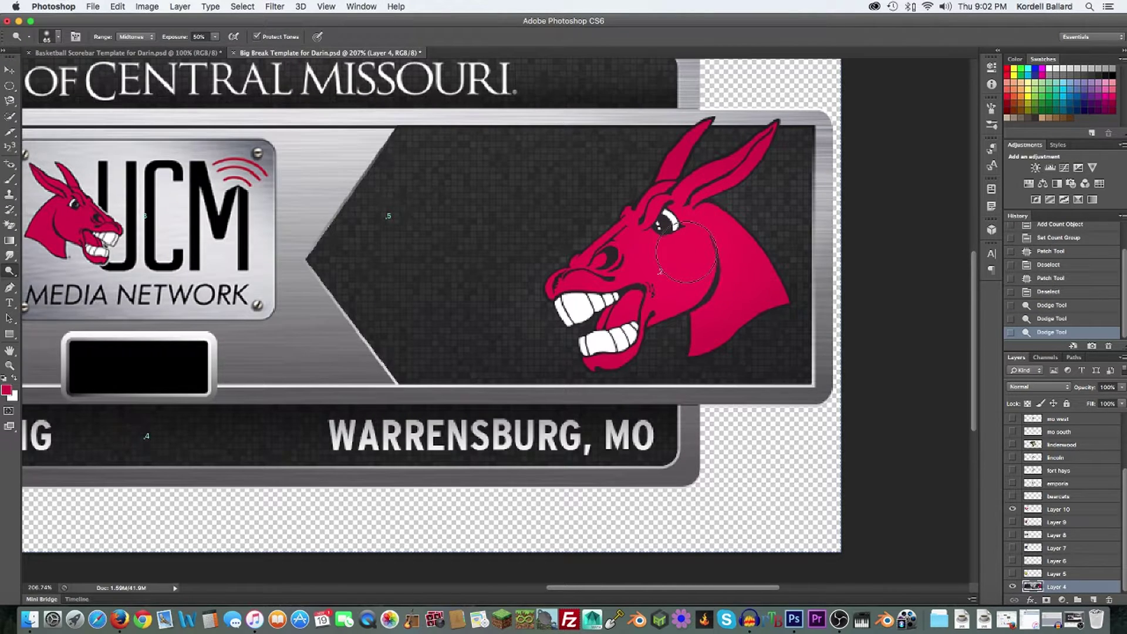
scroll(686, 253, "down", 3)
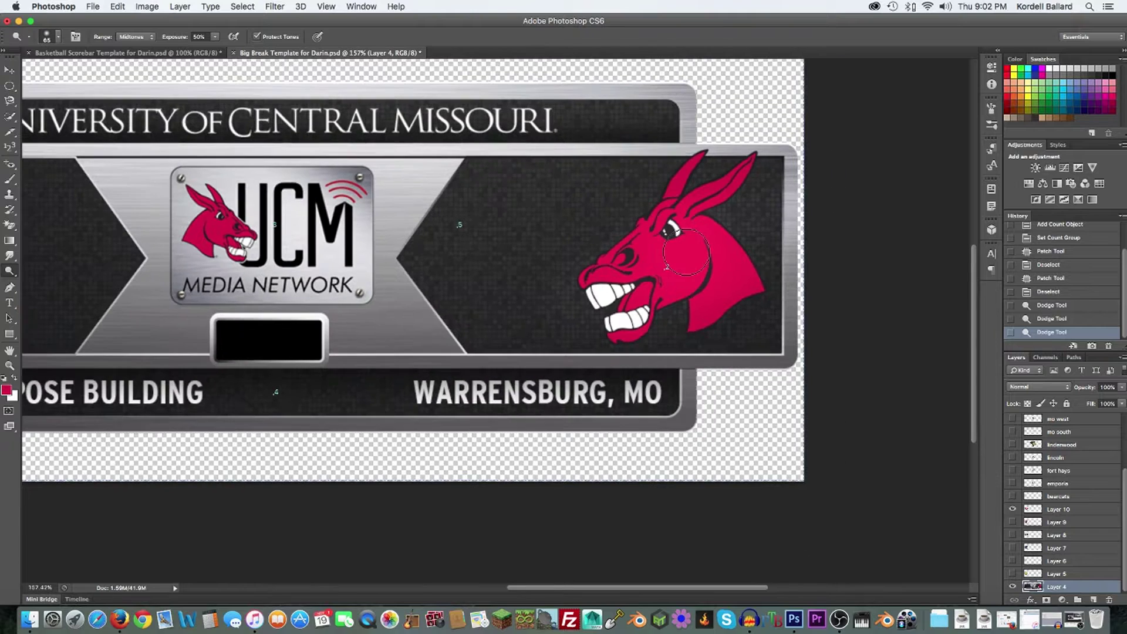
- Compare the Dodge states in the history and revert all Dodge strokes on the large mascot
left_click(1058, 292)
left_click(1055, 305)
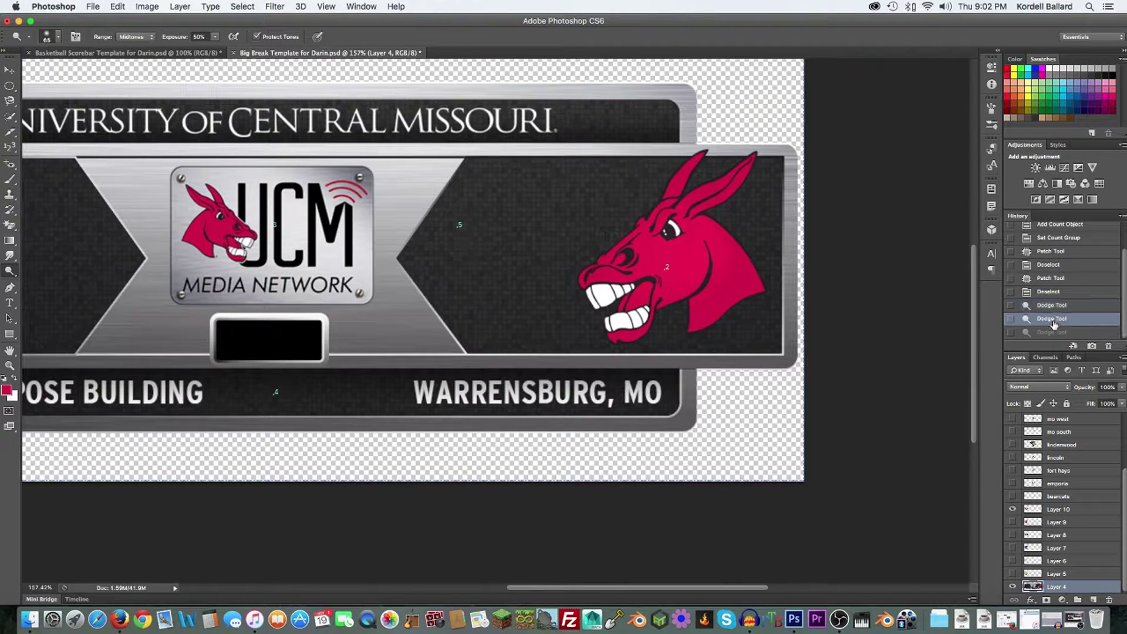
left_click(1054, 318)
left_click(1054, 333)
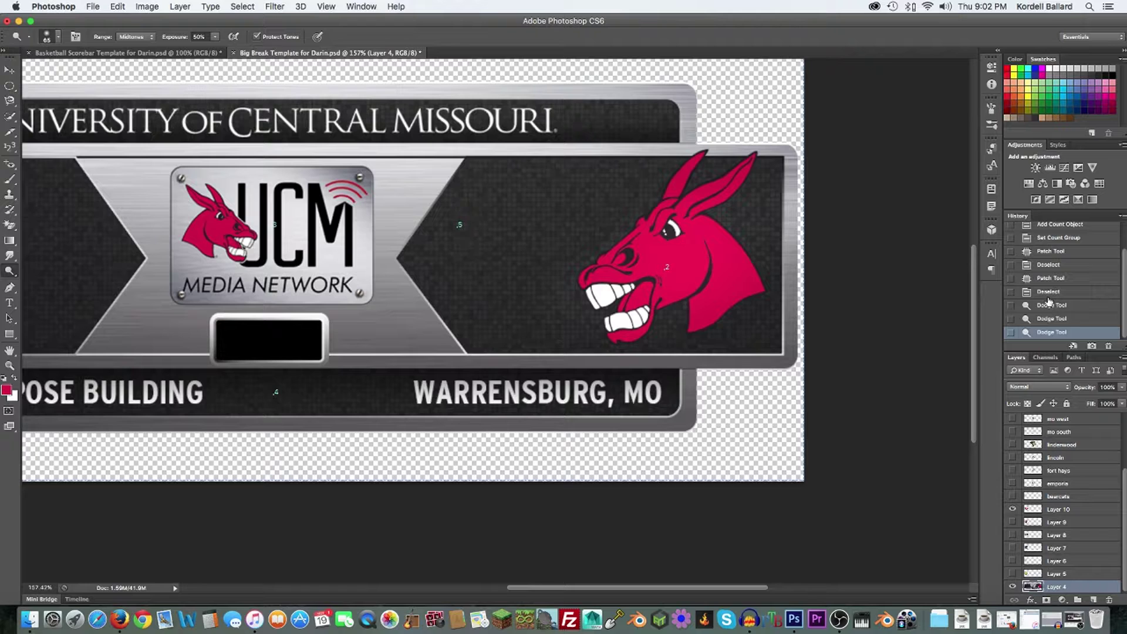
left_click(1050, 307)
left_click(1048, 292)
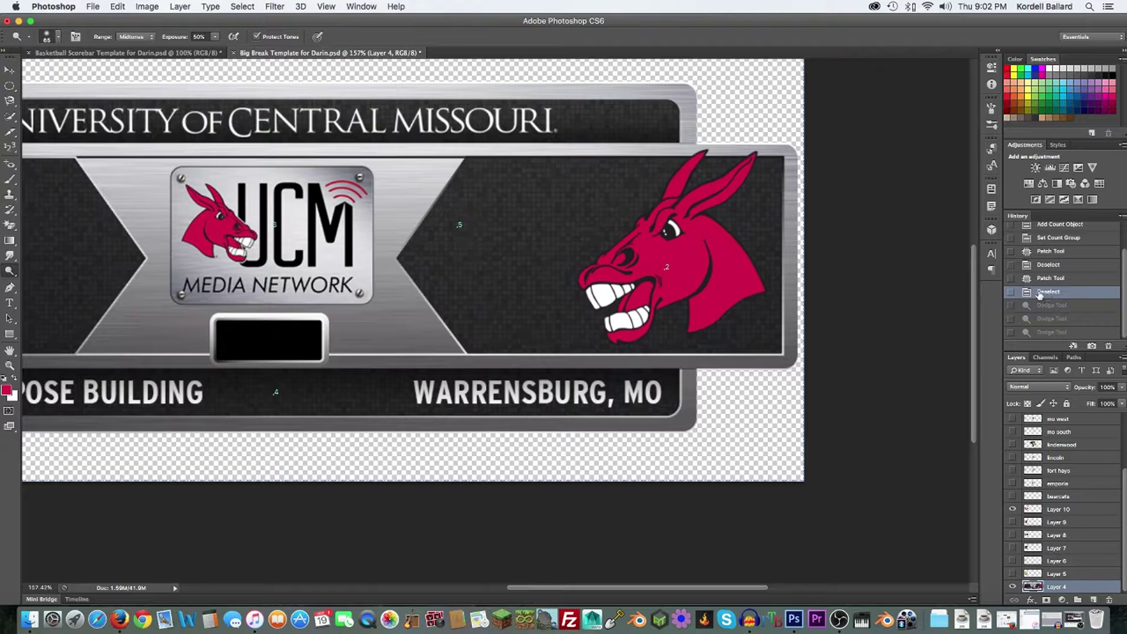
- Try the Burn tool on the large mascot's jaw and upper front teeth, undoing each stroke
left_click(10, 274)
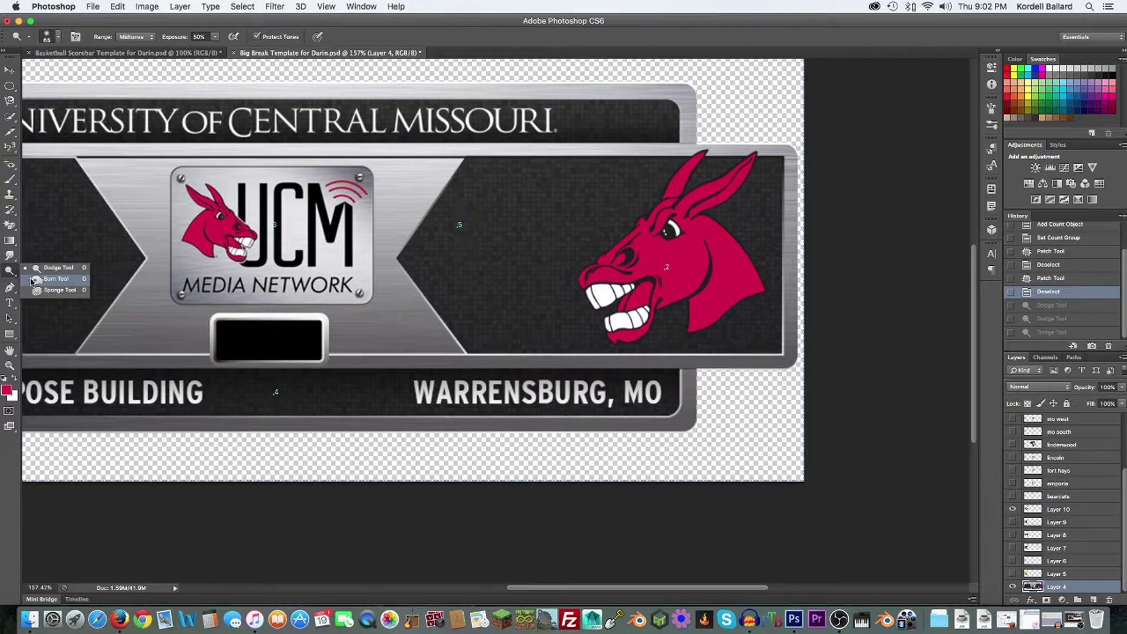
left_click(36, 280)
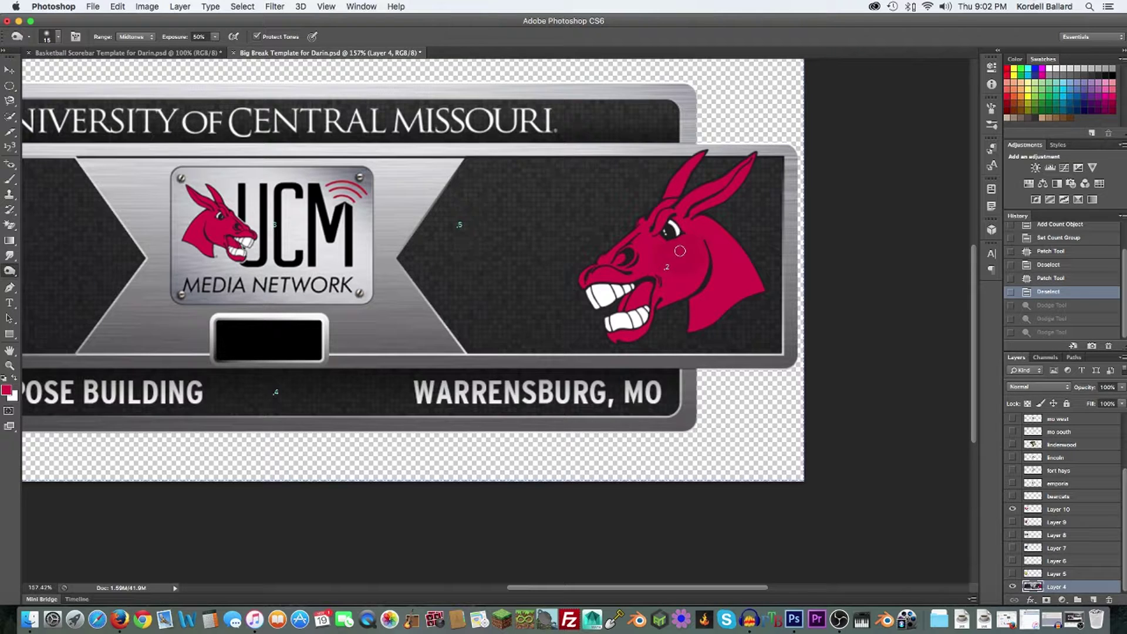
left_click_drag(684, 268, 677, 296)
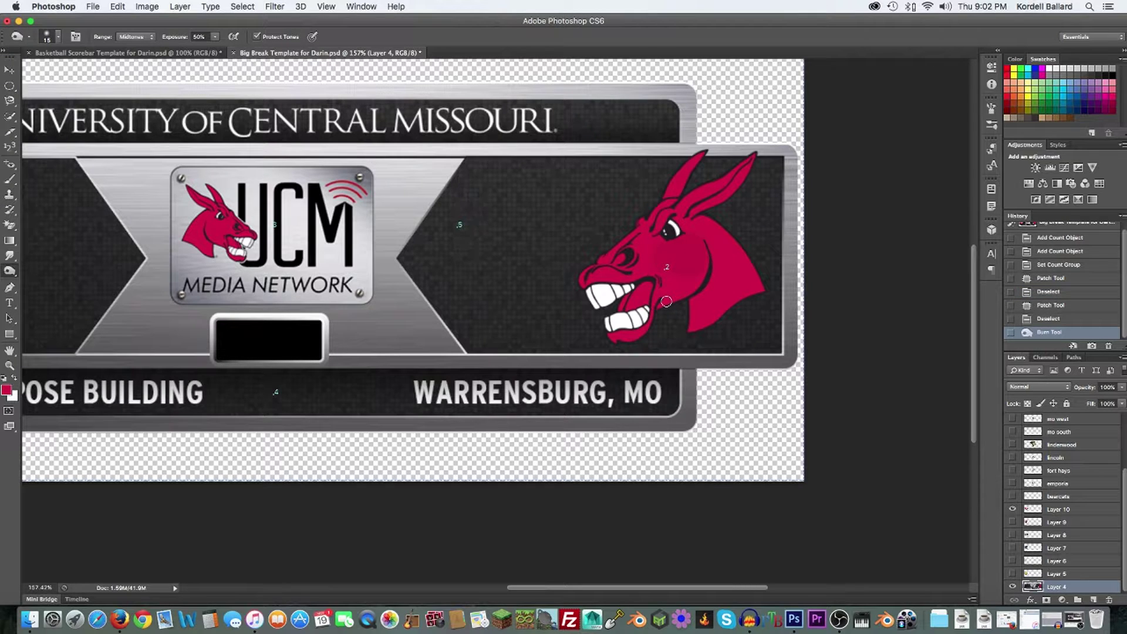
key("super+z")
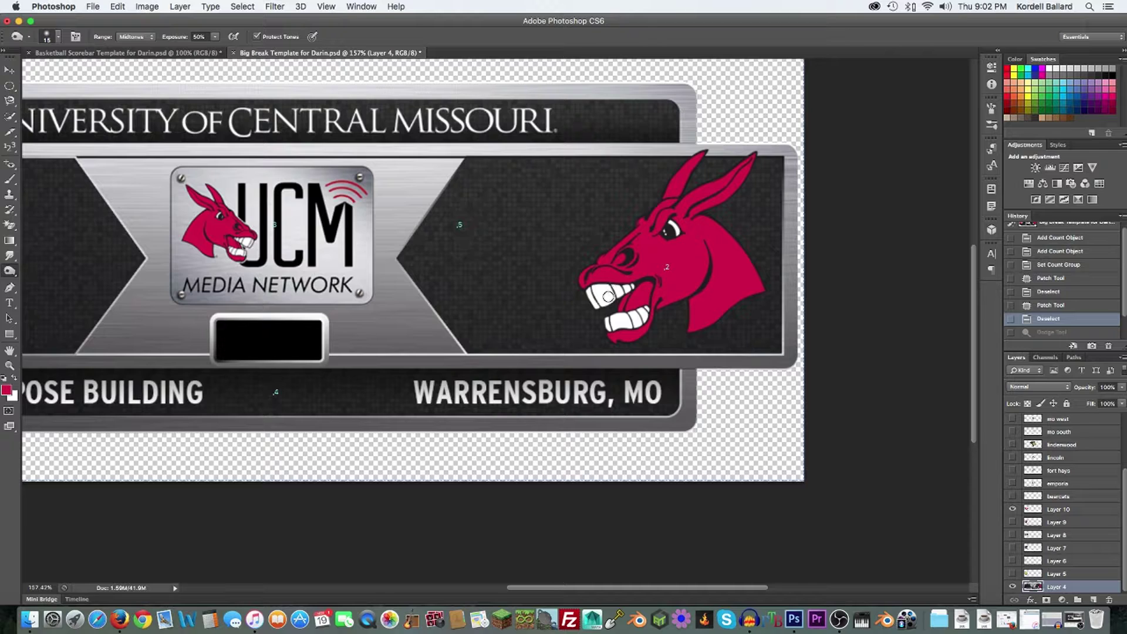
mouse_move(594, 296)
left_mouse_down()
mouse_move(620, 294)
mouse_move(611, 303)
left_mouse_up()
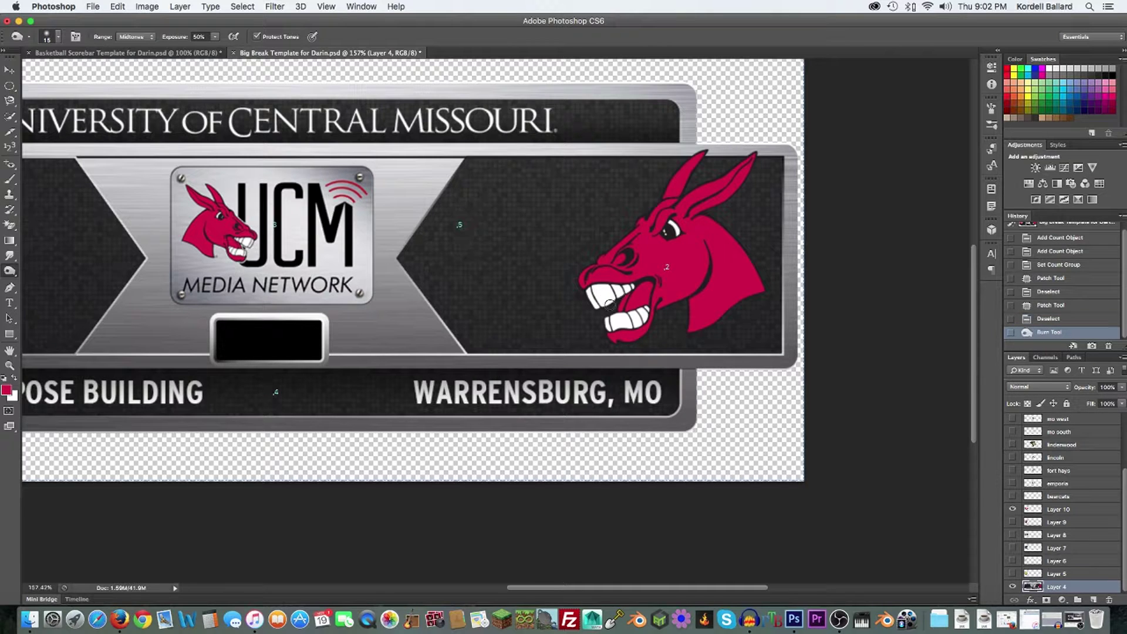
key("super+z")
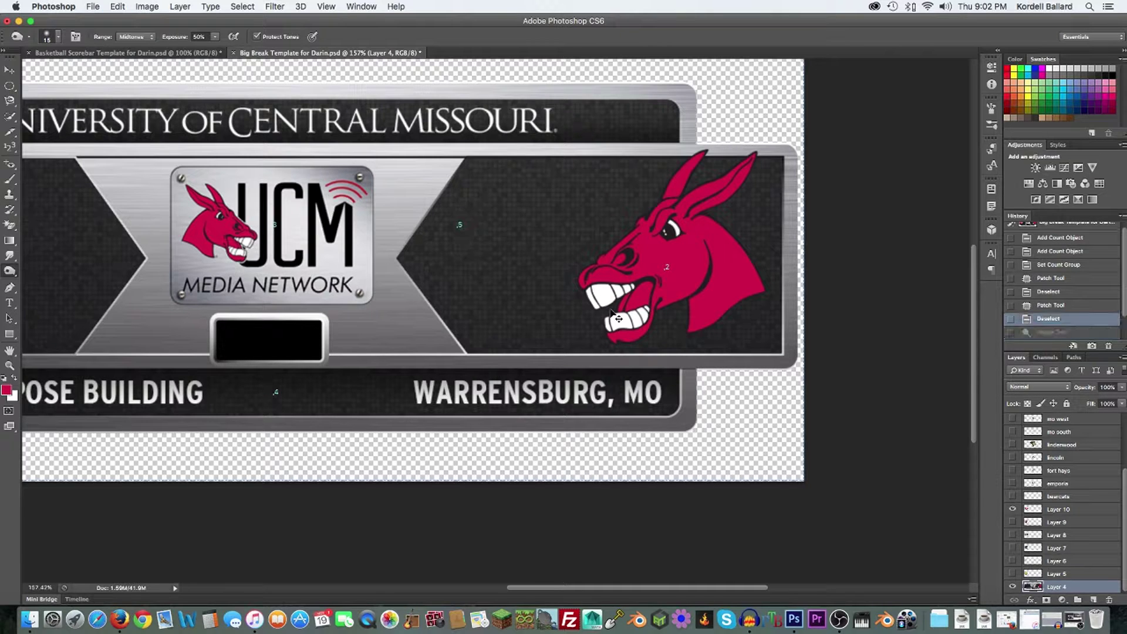
- Try darkening the silver panel beside the UCM logo plate's lower right corner with Burn strokes, and undo them
mouse_move(371, 303)
left_mouse_down()
mouse_move(381, 317)
mouse_move(387, 294)
mouse_move(369, 287)
mouse_move(392, 295)
mouse_move(357, 312)
mouse_move(393, 320)
mouse_move(401, 310)
mouse_move(362, 293)
left_mouse_up()
mouse_move(414, 323)
left_mouse_down()
mouse_move(427, 320)
mouse_move(419, 316)
mouse_move(438, 341)
left_mouse_up()
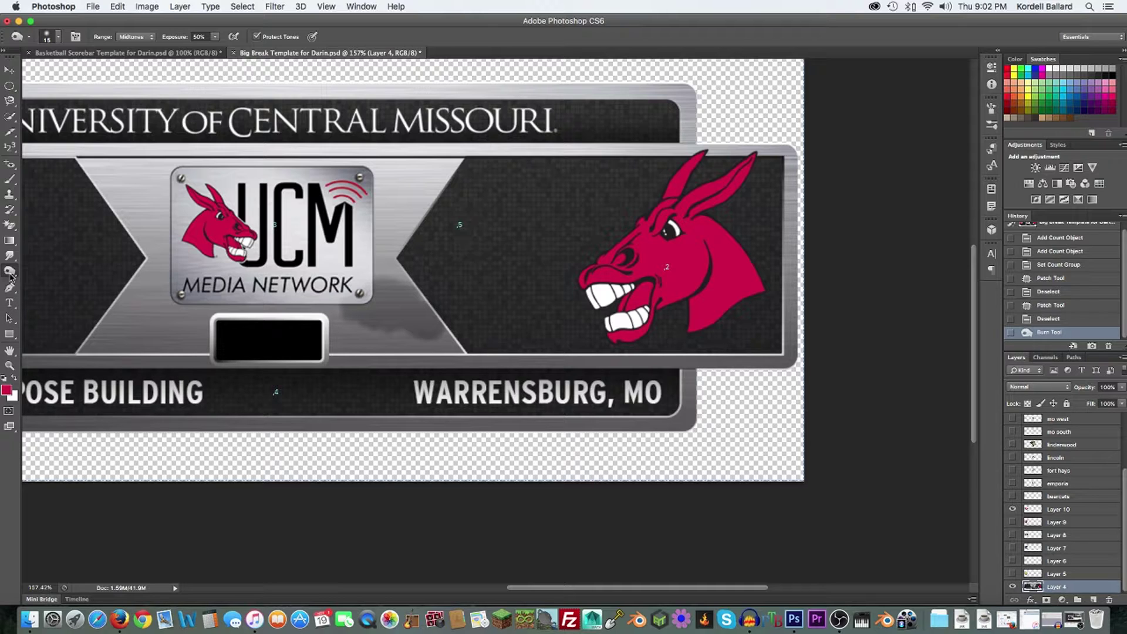
key("super+z")
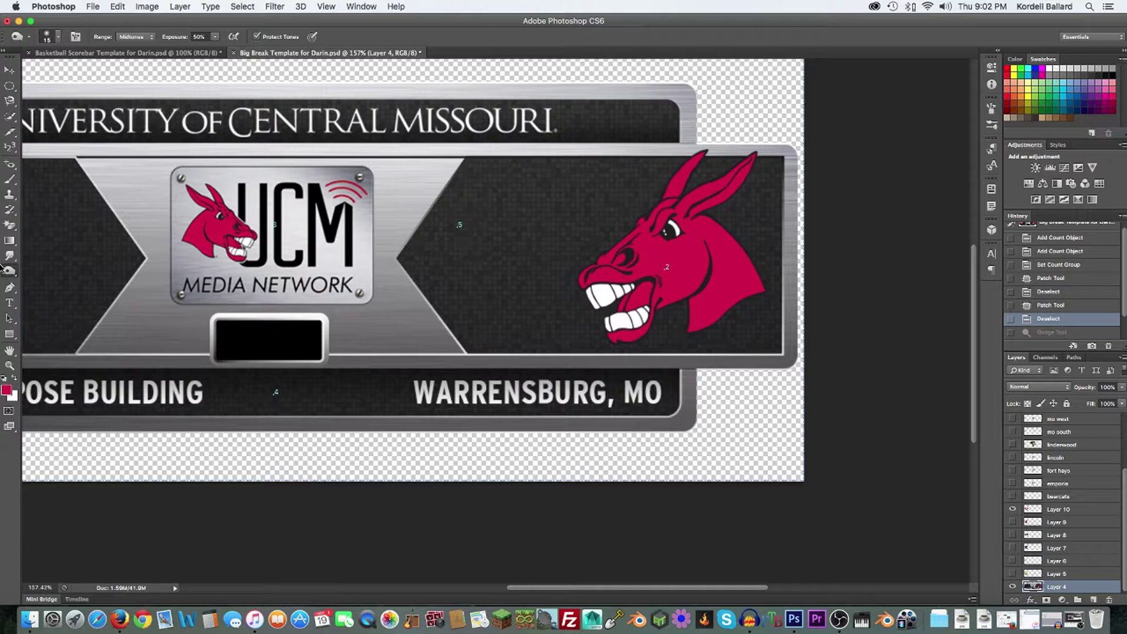
- Try desaturating the silver panel, the dark panel and the large mascot with the Sponge tool
left_click_drag(9, 271, 41, 294)
mouse_move(400, 316)
left_mouse_down()
mouse_move(375, 321)
mouse_move(392, 320)
left_mouse_up()
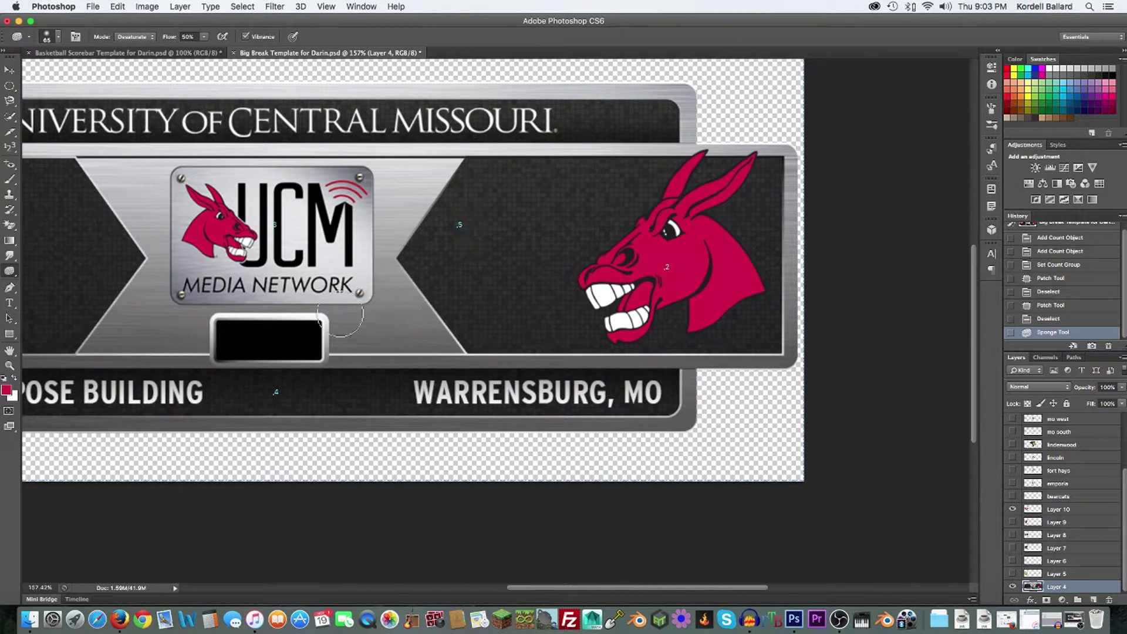
left_click(400, 330)
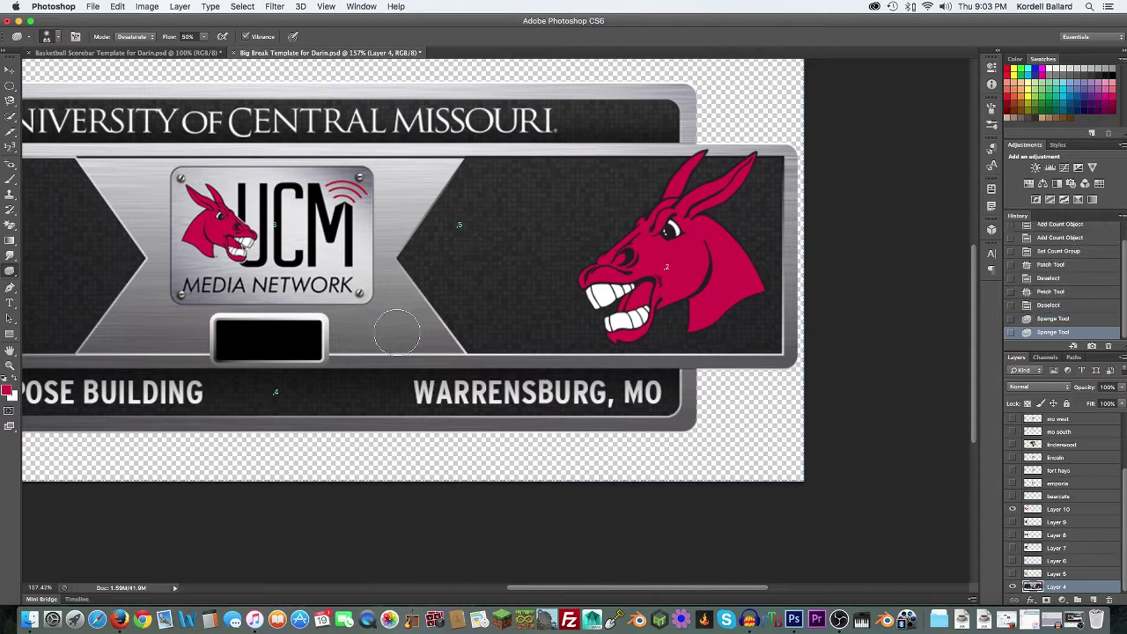
left_click(523, 307)
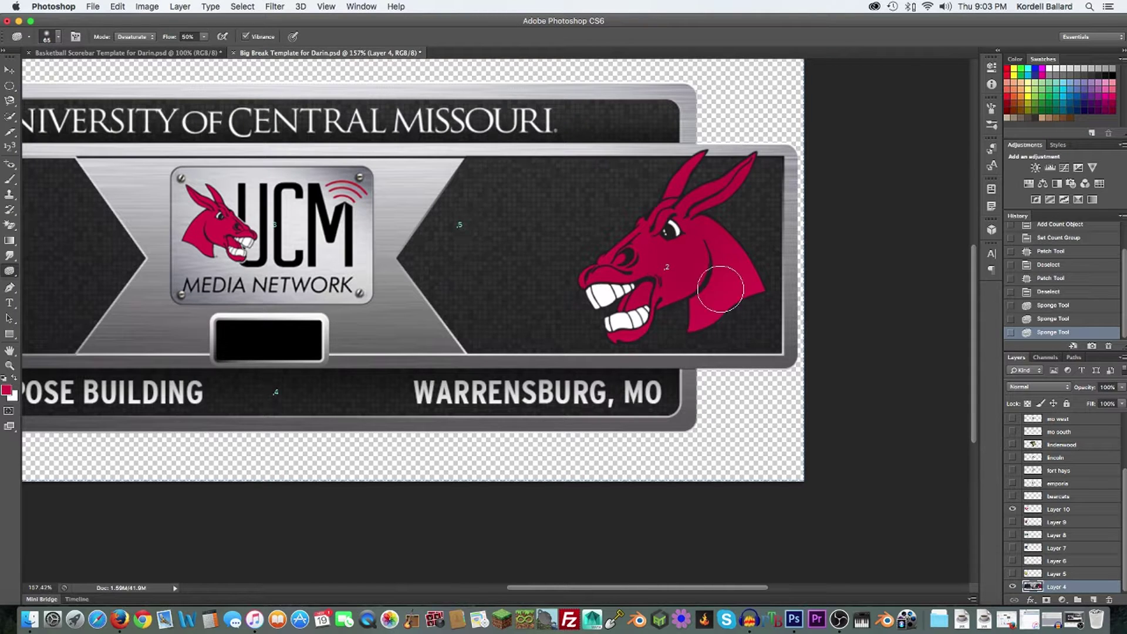
left_click_drag(704, 305, 605, 329)
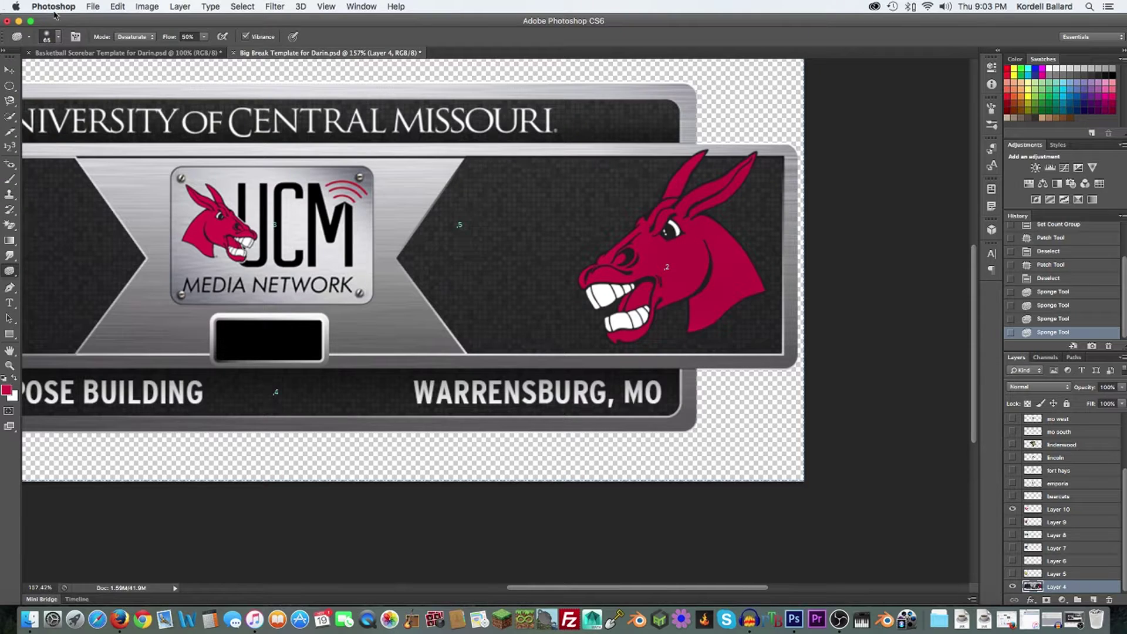
- Try the Sponge tool in Saturate mode on the UCM logo's small mascot, and revert all Sponge strokes through the history
left_click(153, 37)
left_click(134, 47)
mouse_move(240, 226)
left_mouse_down()
mouse_move(207, 243)
mouse_move(240, 215)
mouse_move(217, 235)
mouse_move(202, 211)
mouse_move(231, 209)
mouse_move(211, 231)
mouse_move(249, 223)
mouse_move(204, 209)
left_mouse_up()
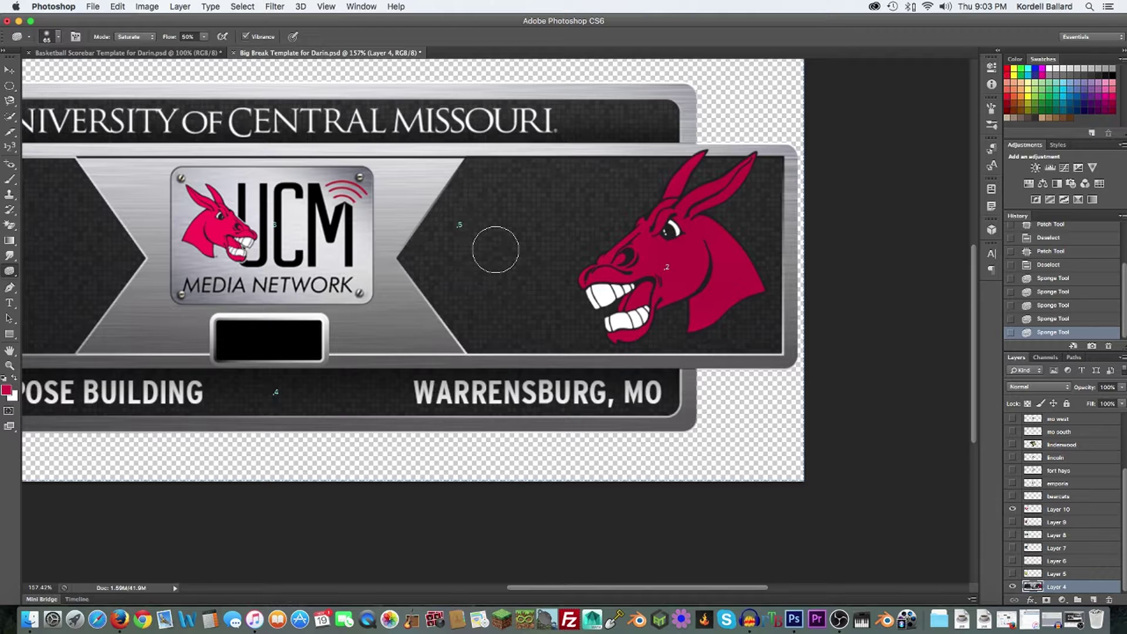
left_click(1039, 268)
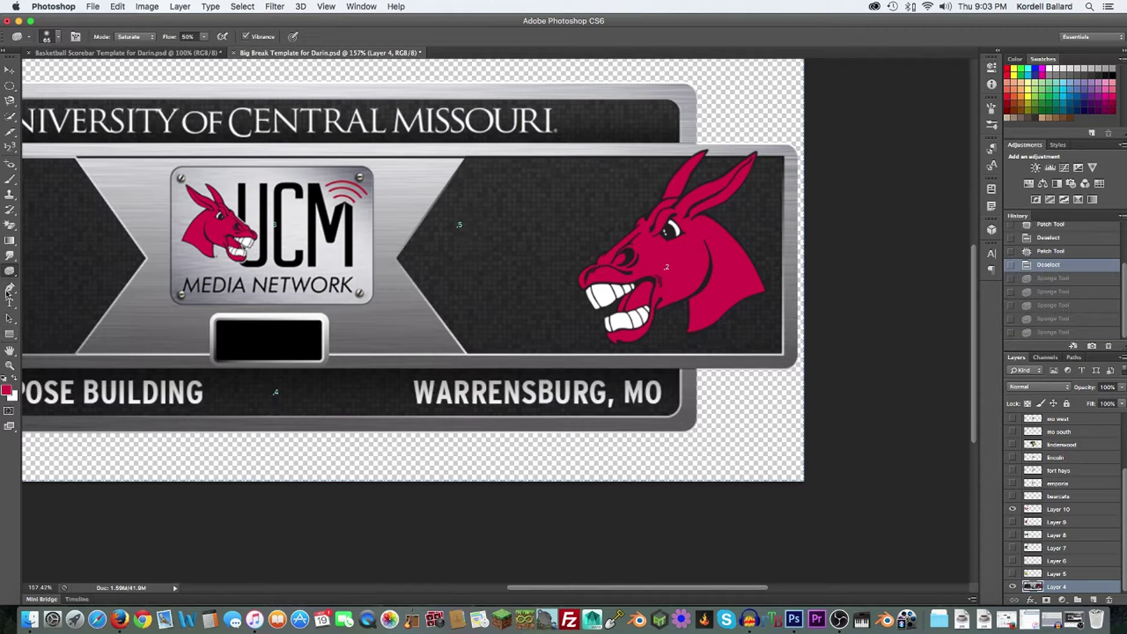
- Try drawing an open path of straight segments across the banner with the Pen tool, and revert it through the history
left_click(9, 287)
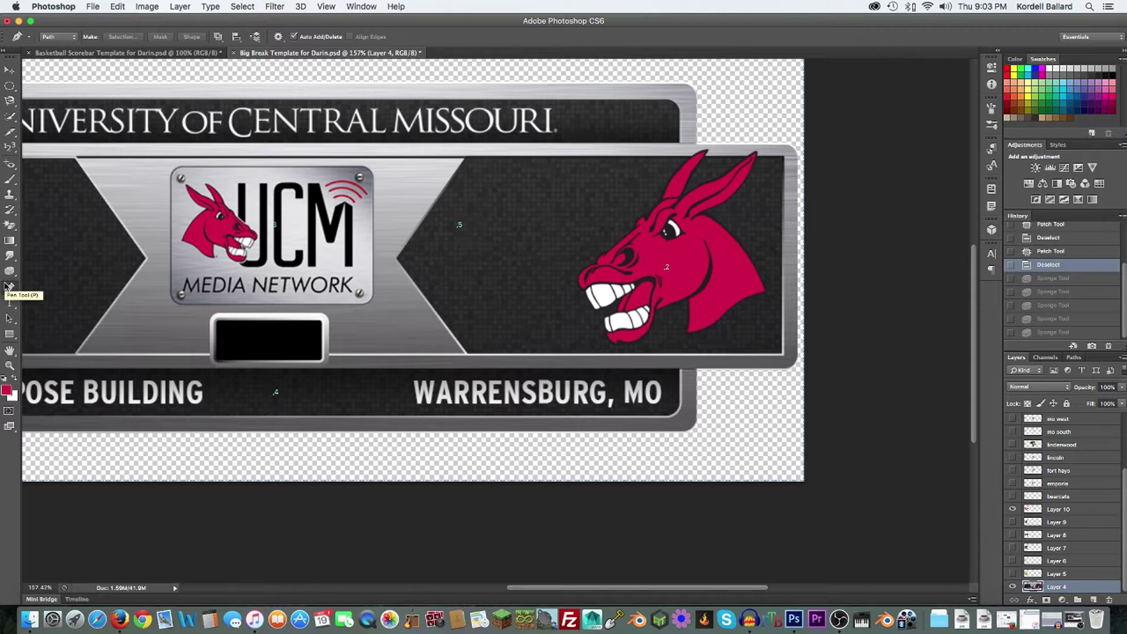
right_click(9, 287)
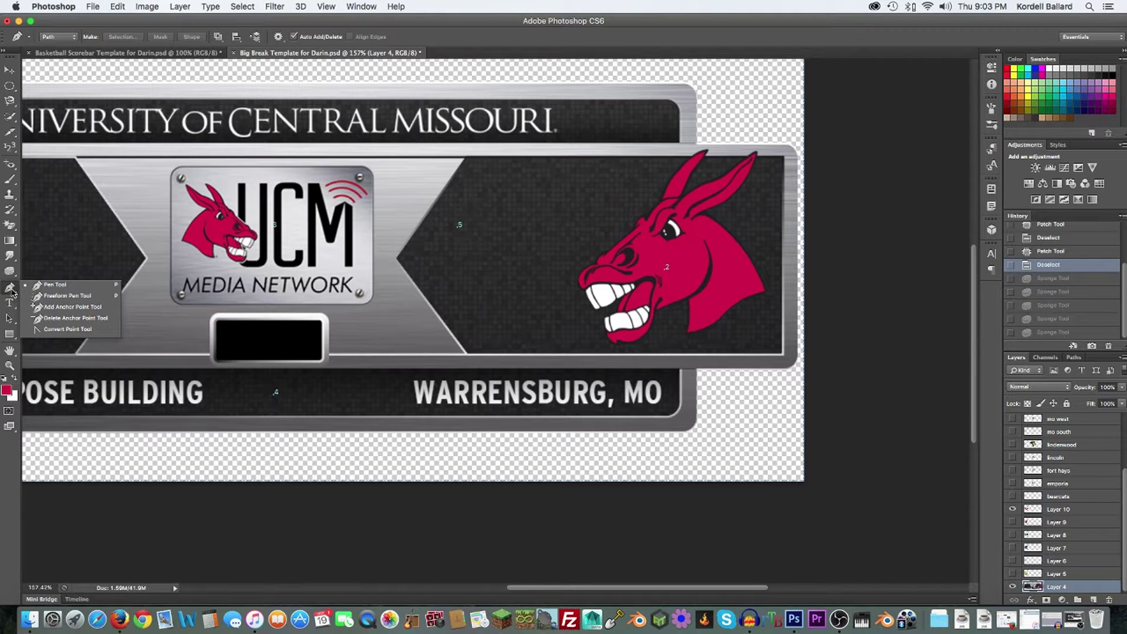
left_click(10, 287)
left_click(179, 446)
left_click(243, 455)
left_click(306, 465)
left_click_drag(338, 472, 428, 324)
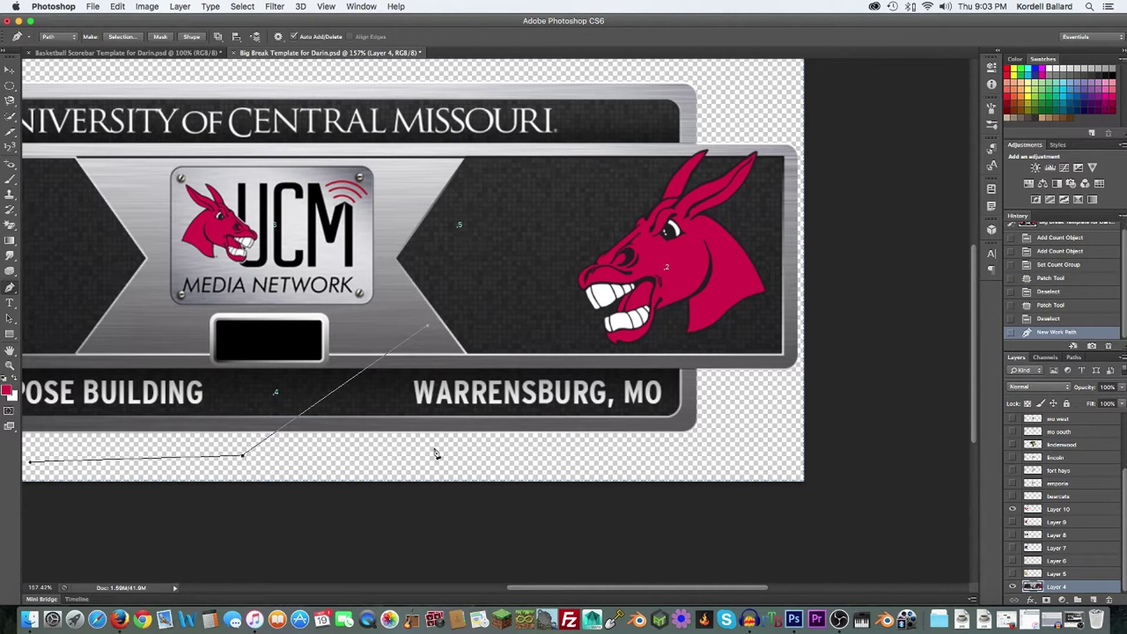
left_click_drag(451, 349, 362, 94)
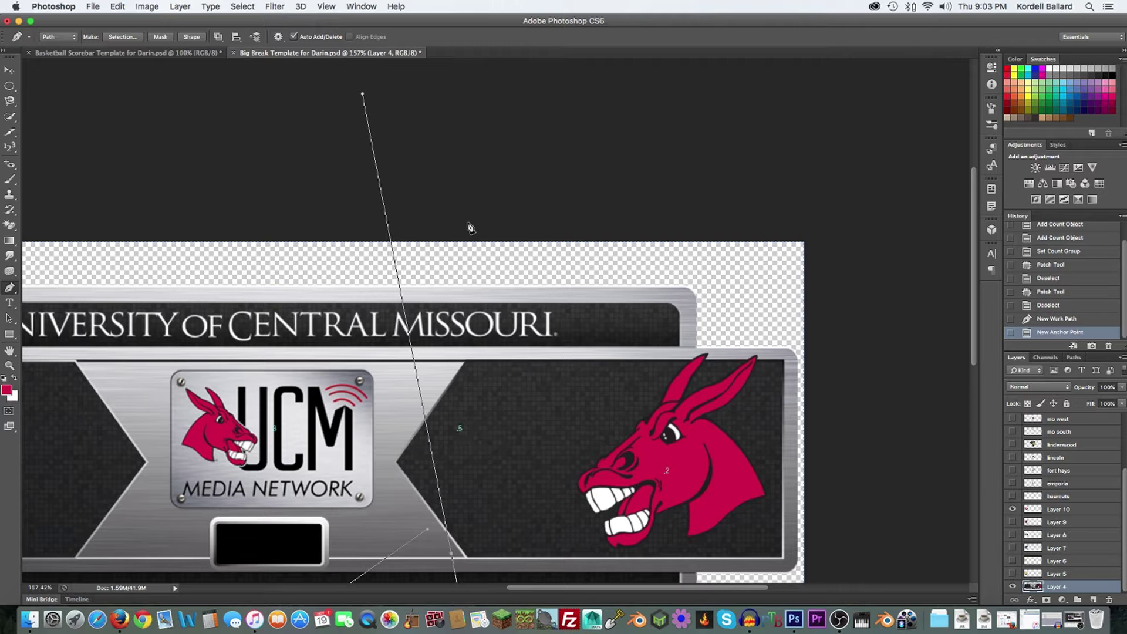
left_click(1035, 303)
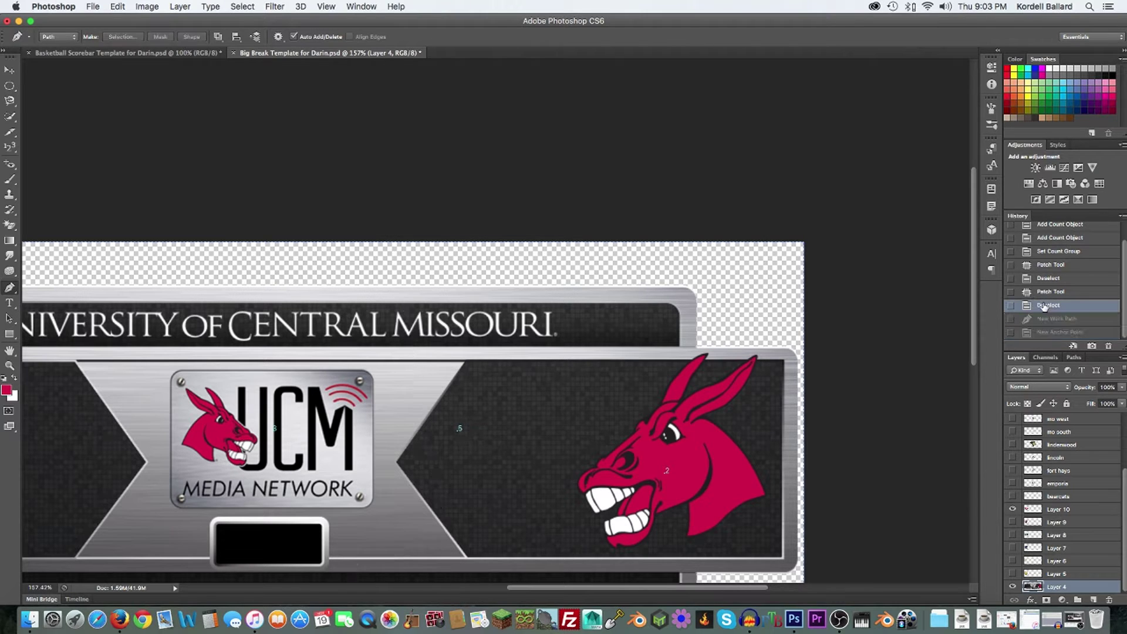
- Show the Type tool and the Path Selection tool's variants with the whole banner in view
scroll(699, 407, "down", 10)
scroll(699, 407, "up", 10)
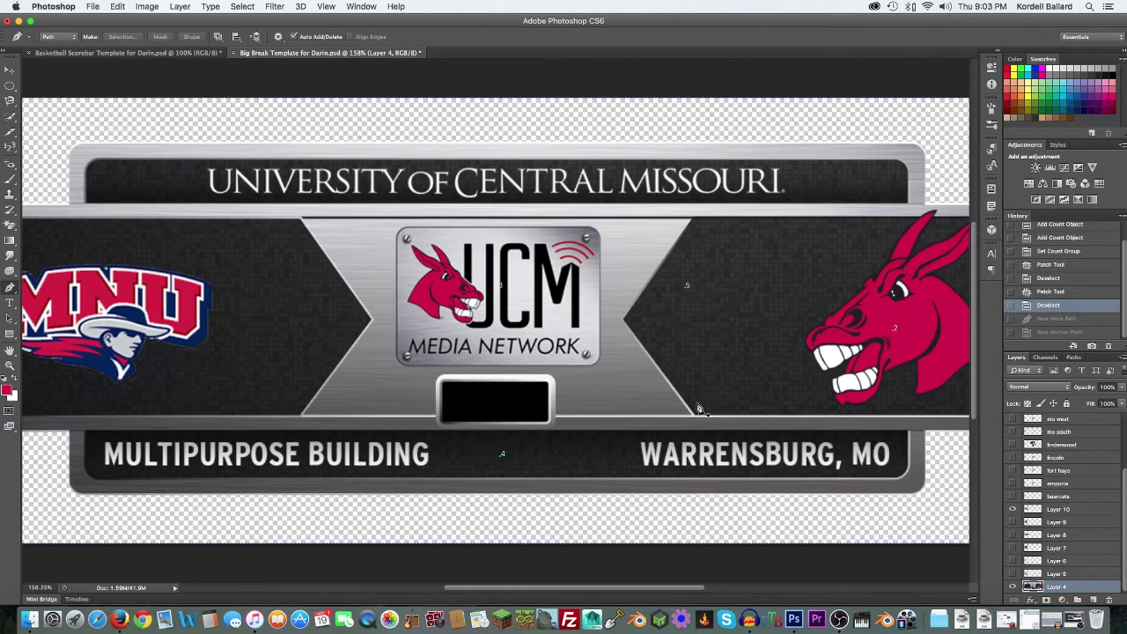
scroll(699, 408, "down", 1)
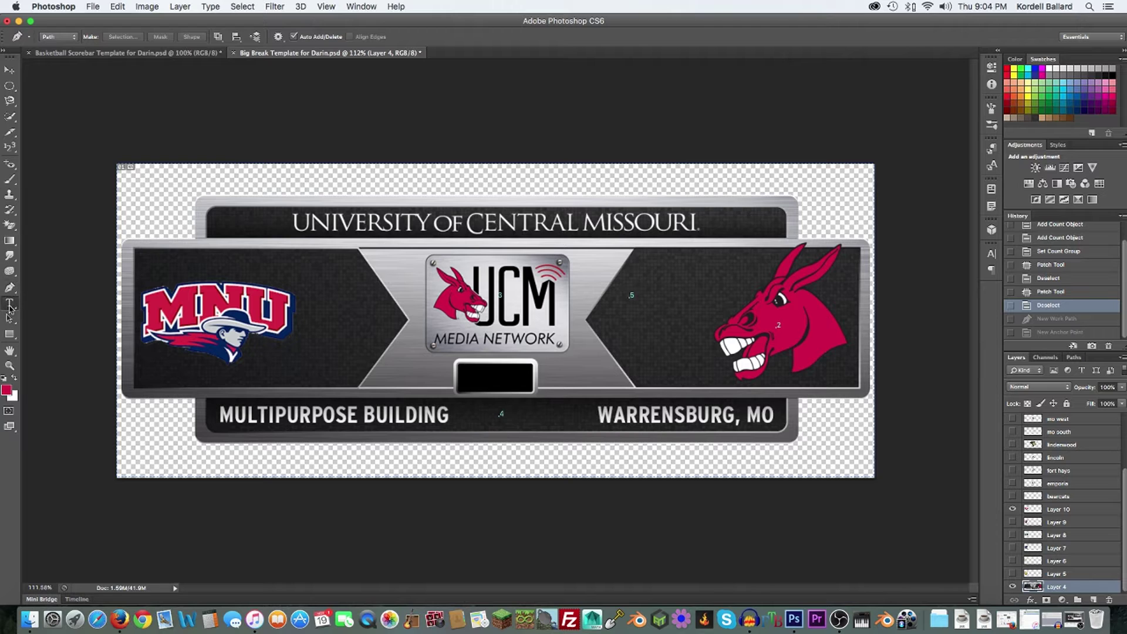
left_click(9, 304)
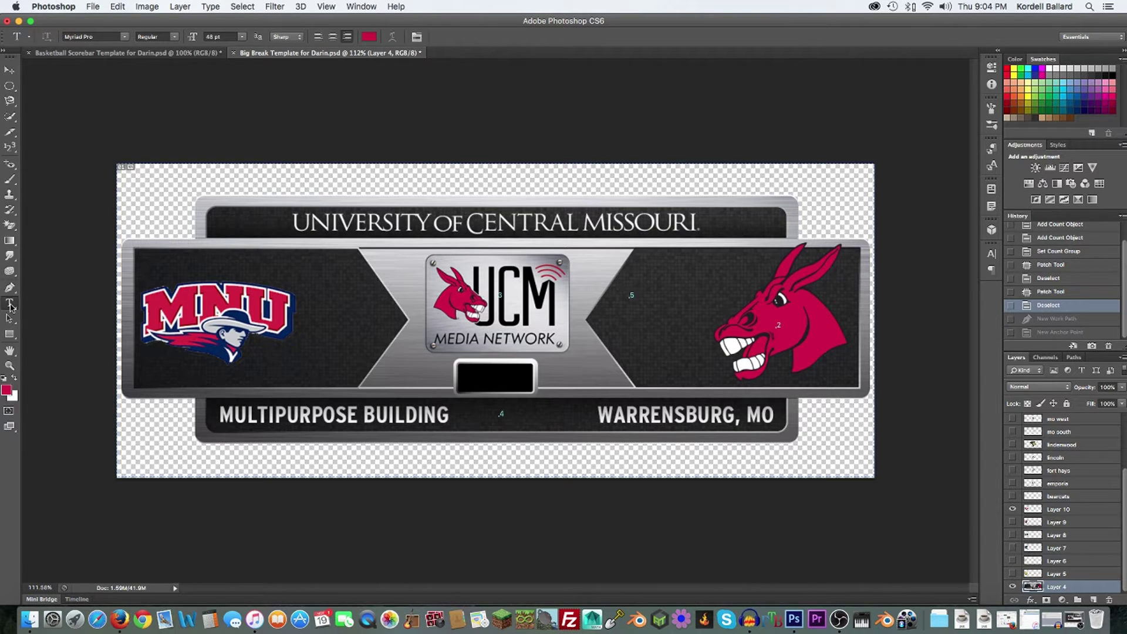
left_click(10, 307)
left_click(8, 320)
left_click(7, 321)
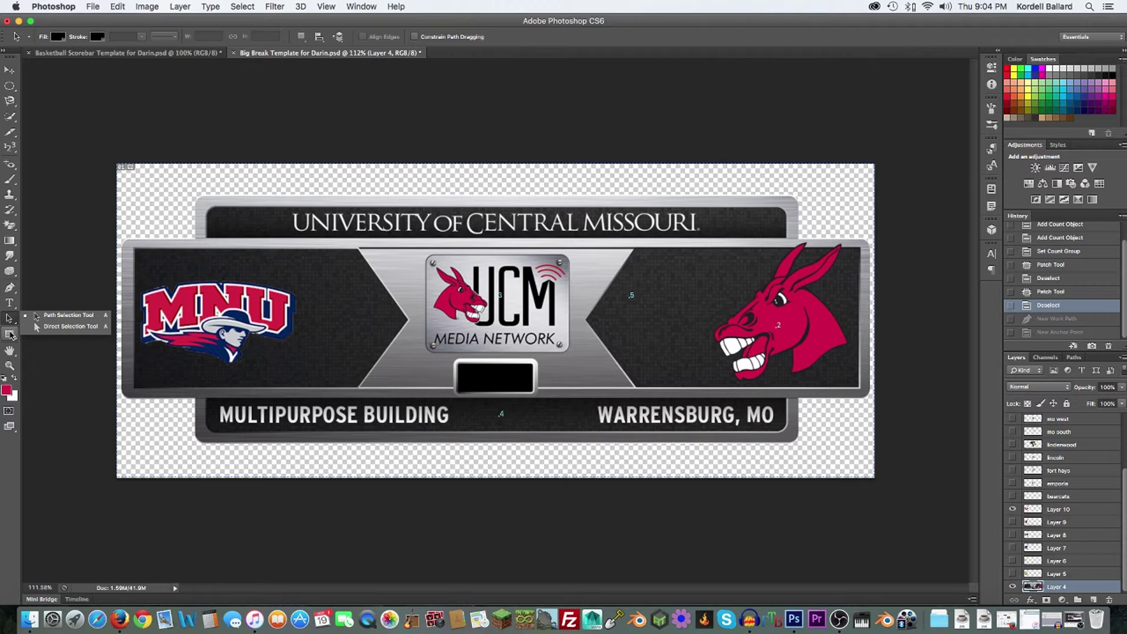
- Show the shape tool variants and select the Rectangle tool
left_click(10, 334)
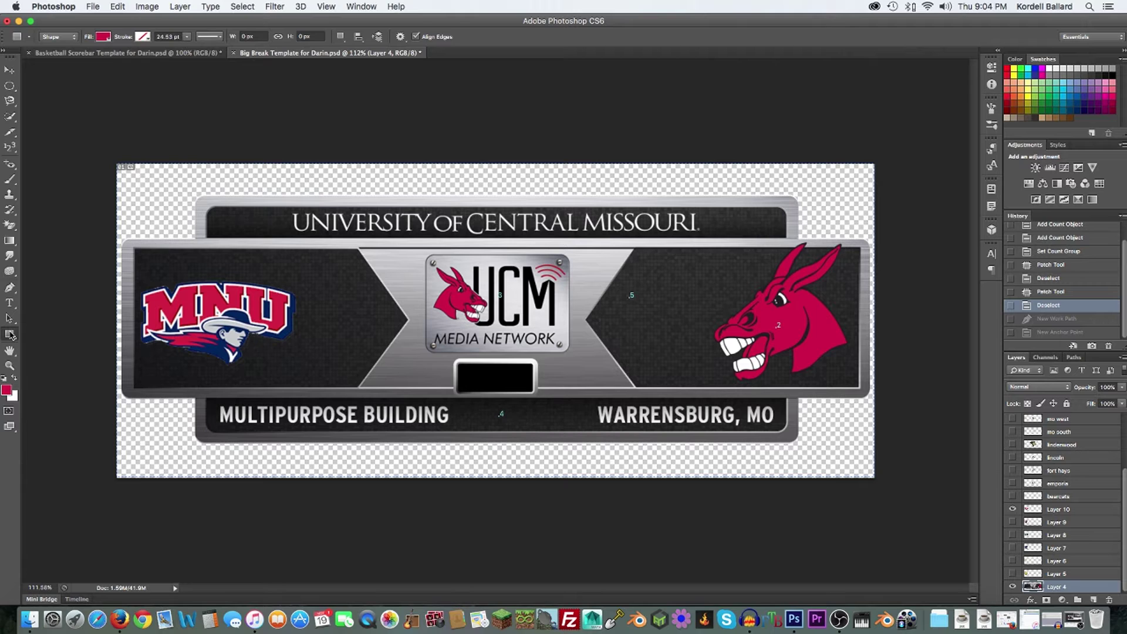
left_click(10, 334)
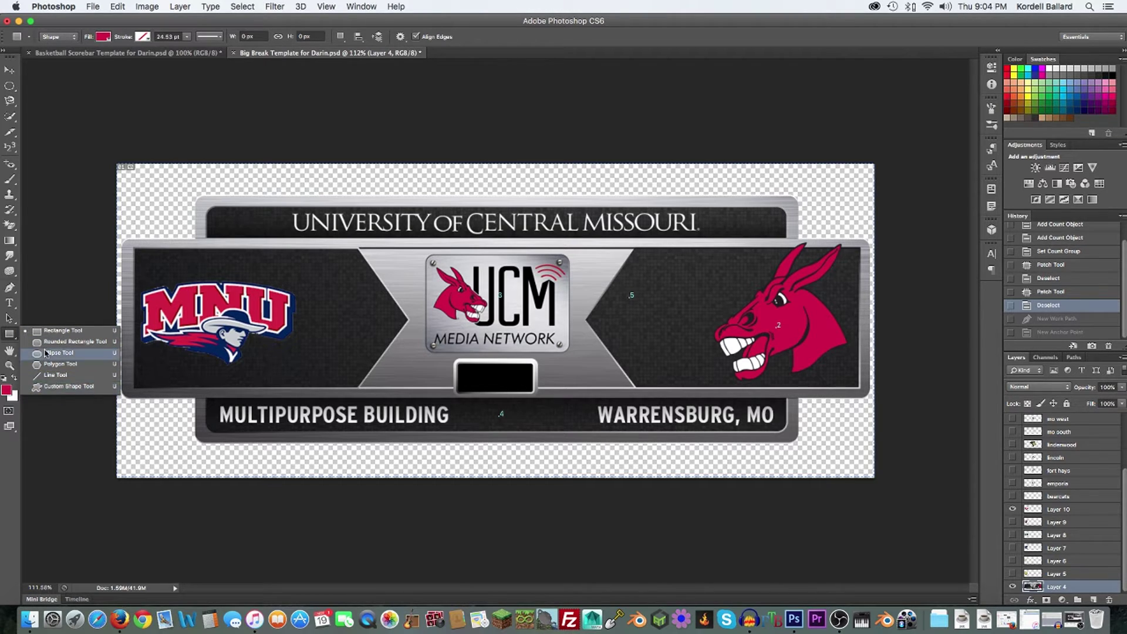
left_click(43, 330)
- Show the Hand tool's variants, pan the enlarged banner with the Hand tool, and switch to the Move tool
left_click(9, 353)
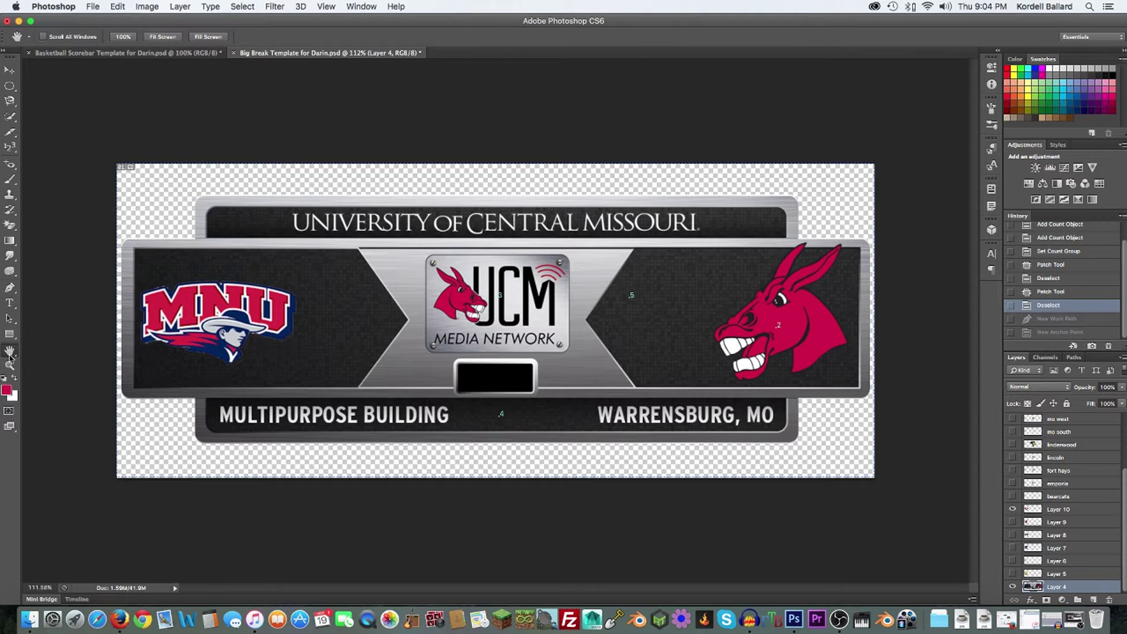
left_click(9, 355)
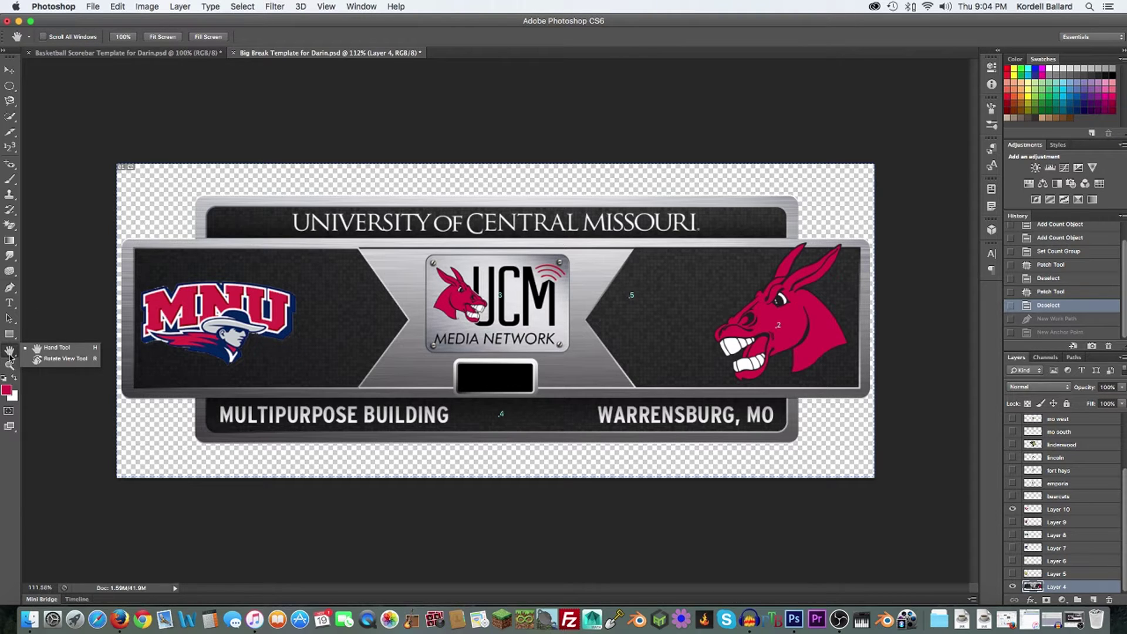
left_click(362, 365)
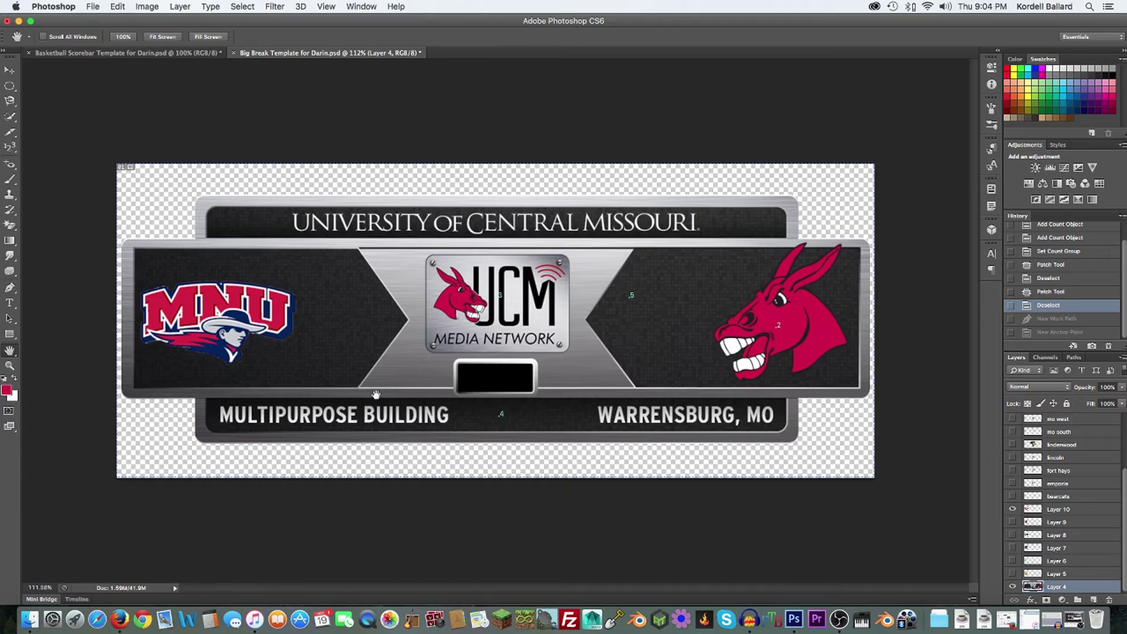
scroll(377, 395, "up", 8)
left_click_drag(443, 375, 466, 391)
key("v")
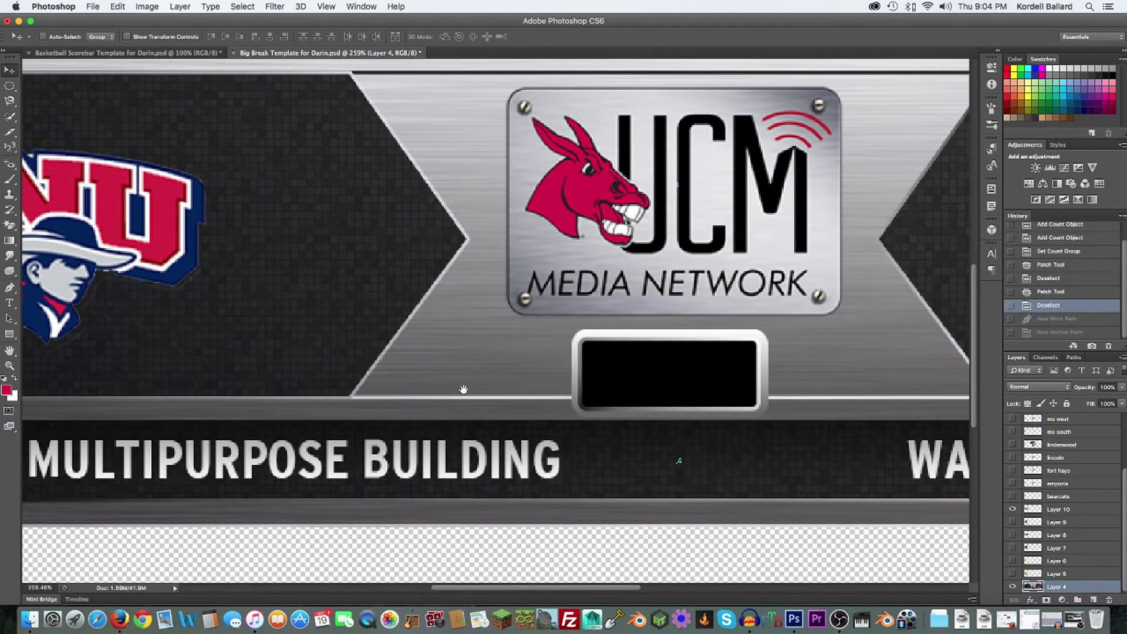
- Demonstrate the Zoom tool by scaling the view until the whole banner fits in the window
scroll(452, 391, "right", 5)
scroll(451, 390, "left", 5)
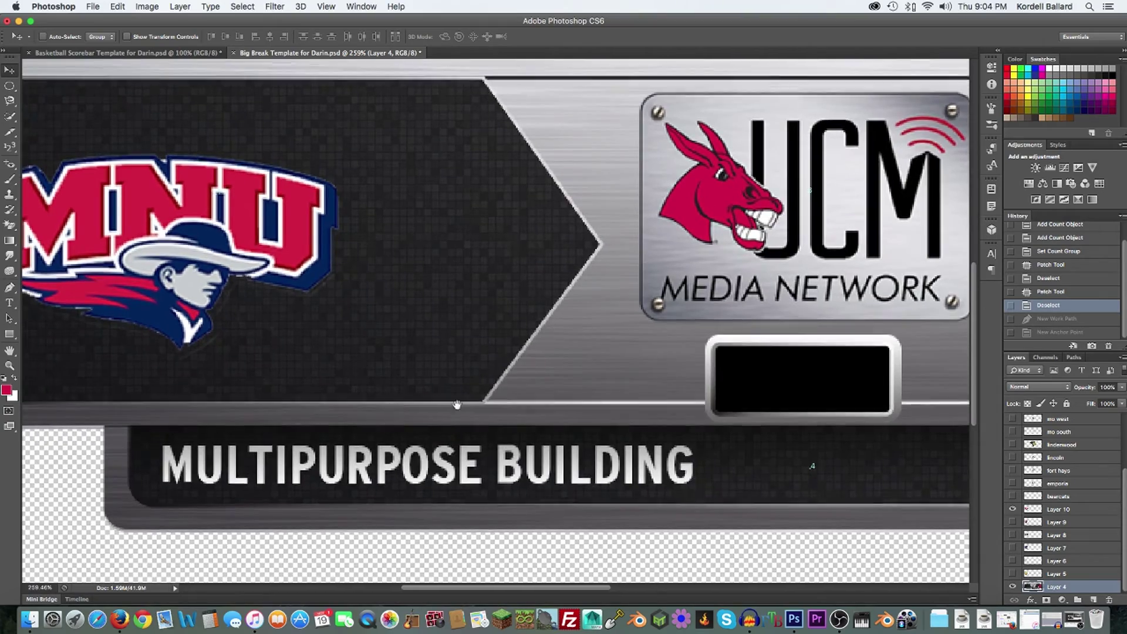
scroll(389, 407, "up", 2)
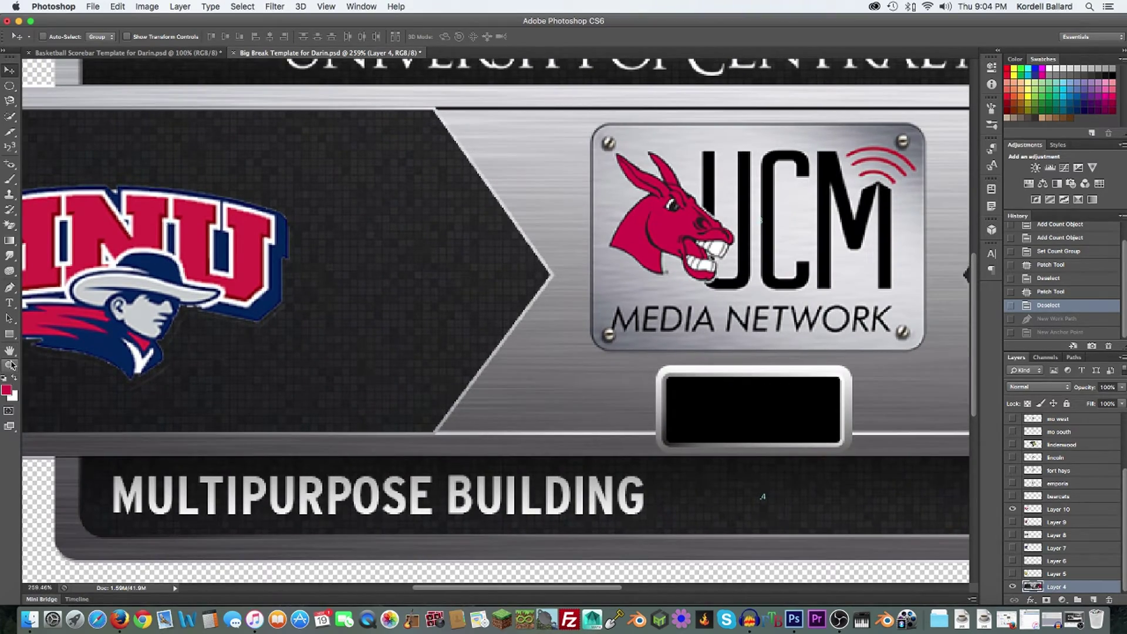
left_click(10, 366)
left_click_drag(293, 306, 147, 306)
left_click(293, 306, "alt")
left_click_drag(293, 306, 199, 306)
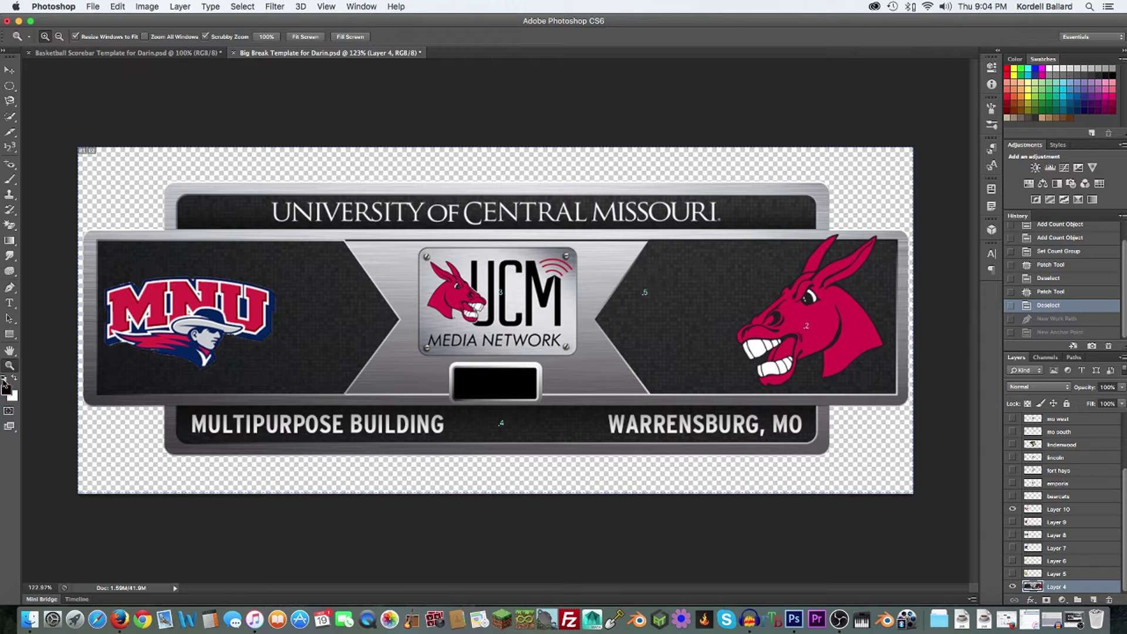
- Swap the foreground and background colours back and forth, ending with black as the foreground and white as the background
left_click(14, 380)
left_click(13, 380)
left_click(14, 379)
left_click(13, 380)
left_click(14, 379)
left_click(13, 379)
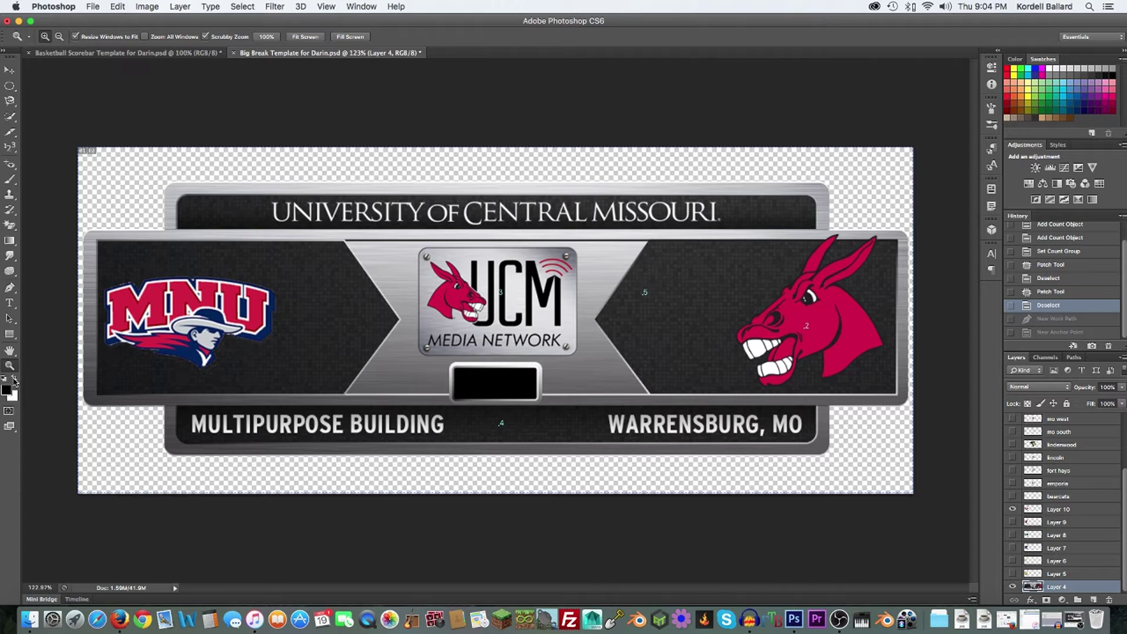
- Show the screen mode options, and switch to the Move tool with the whole banner in view
left_click(9, 427)
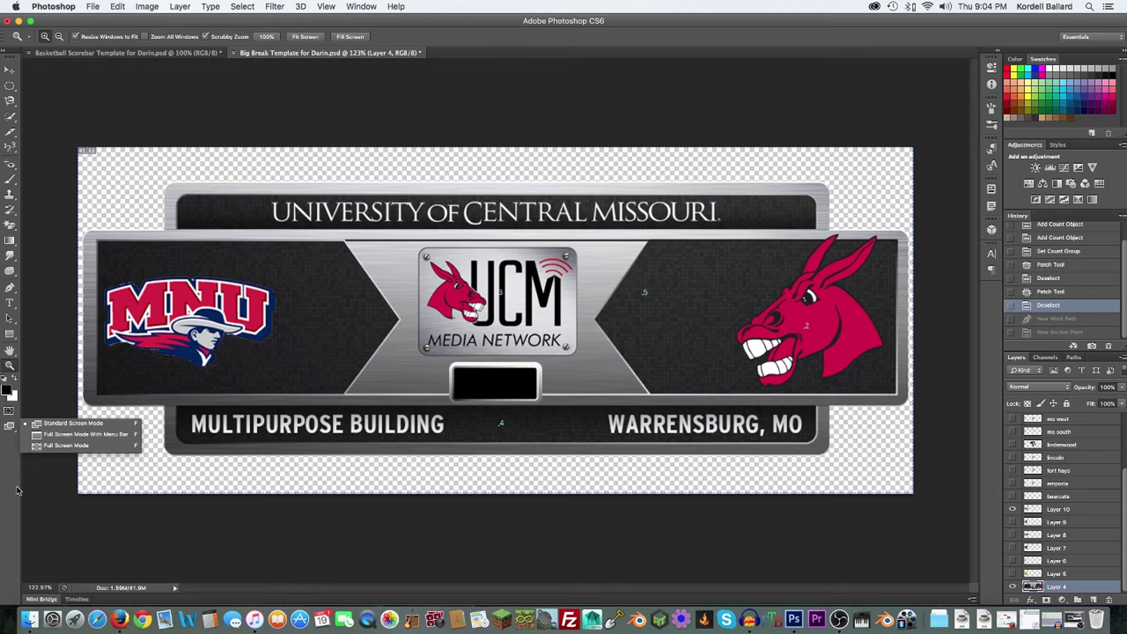
left_click(18, 488)
scroll(608, 292, "down", 10)
scroll(608, 293, "up", 10)
scroll(608, 293, "up", 5)
scroll(609, 292, "down", 8)
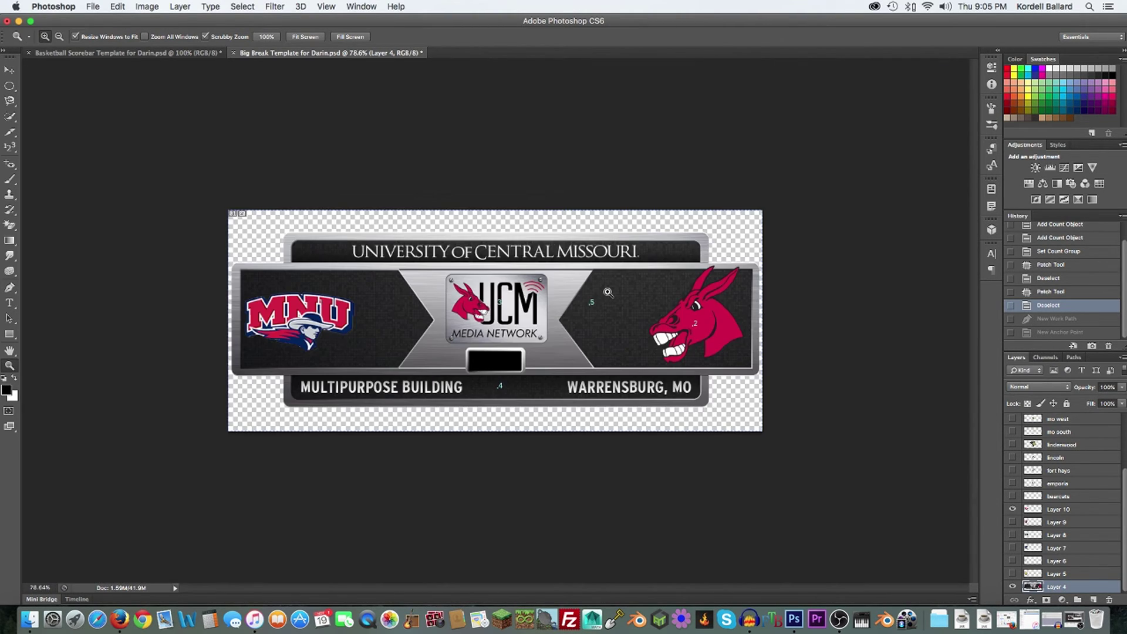
scroll(608, 292, "up", 4)
scroll(608, 292, "down", 2)
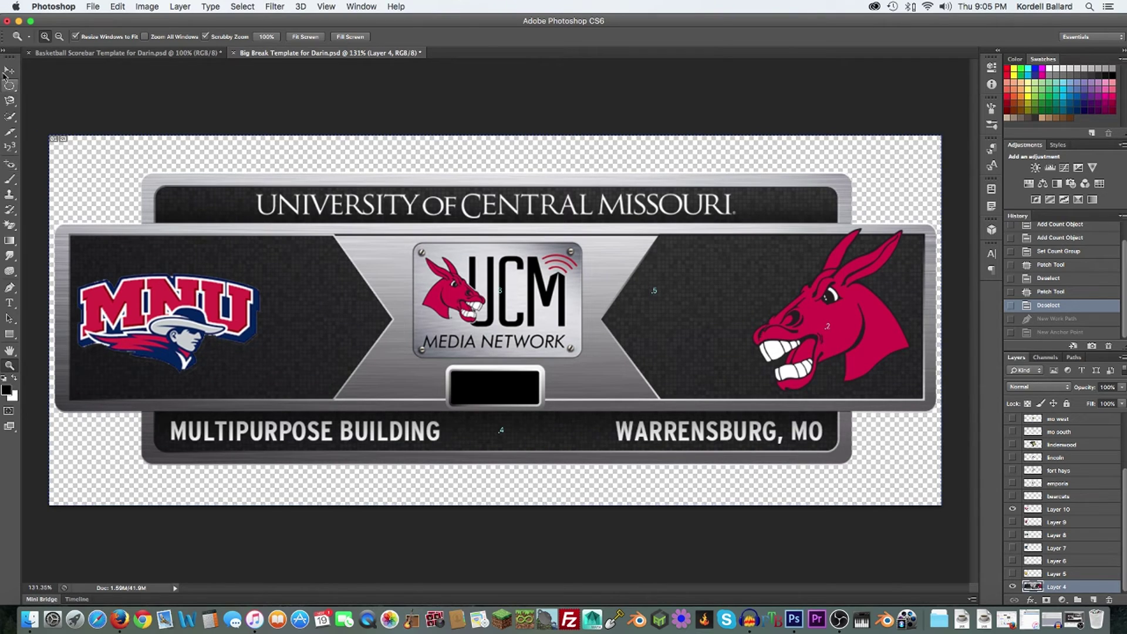
left_click(9, 70)
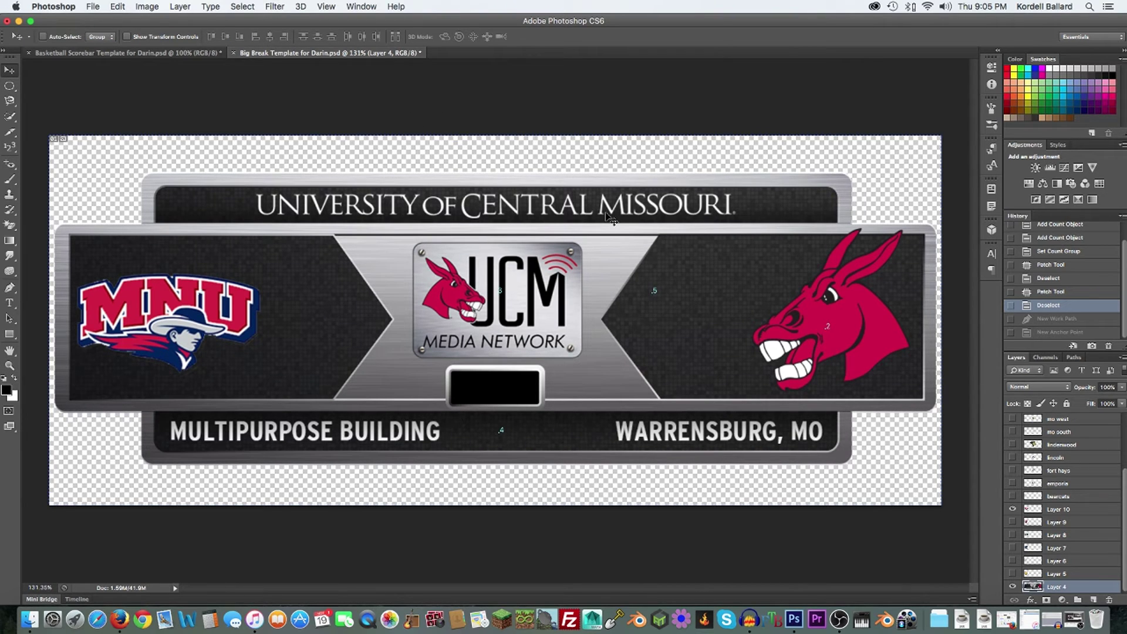